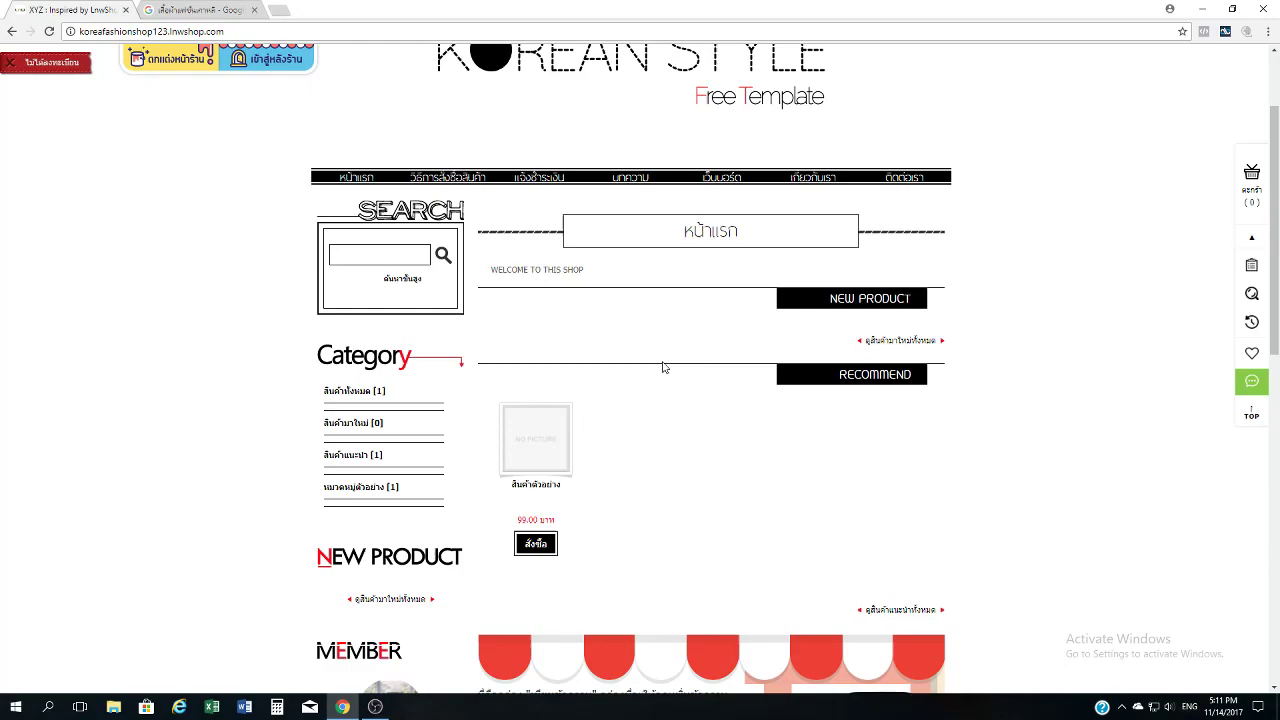
pyautogui.scroll(-8, 662, 367)
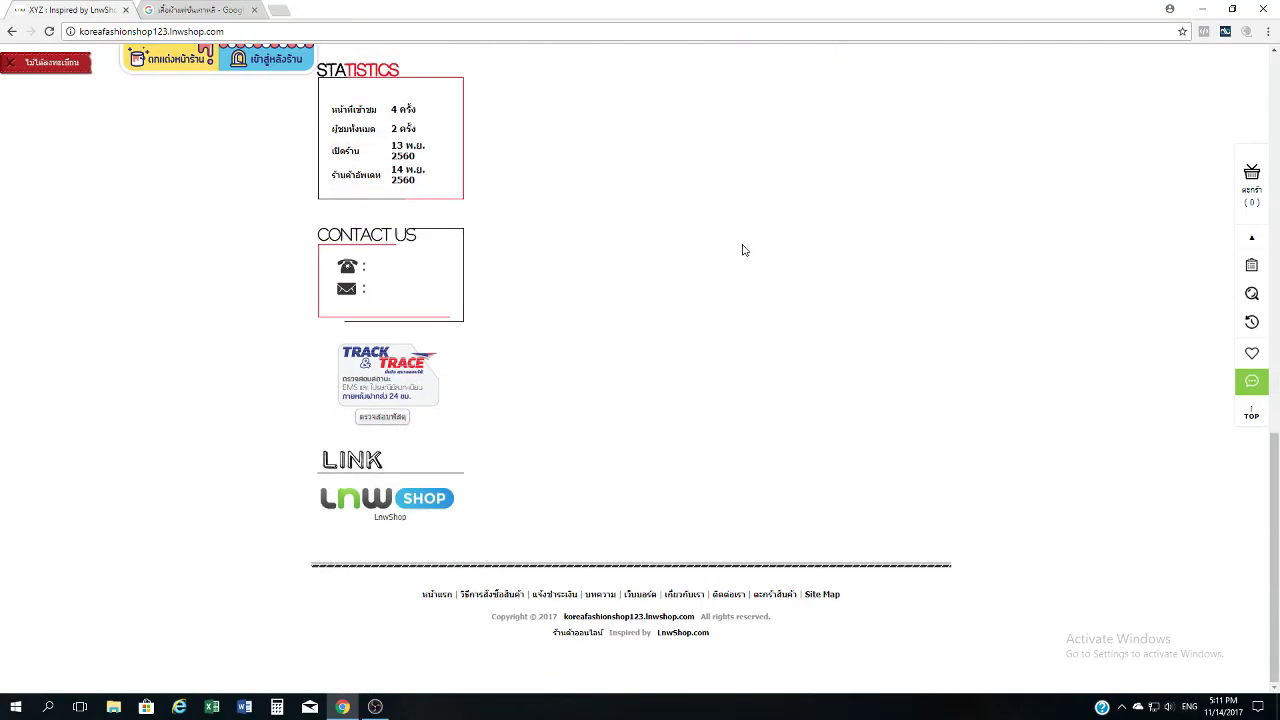
pyautogui.scroll(2, 743, 250)
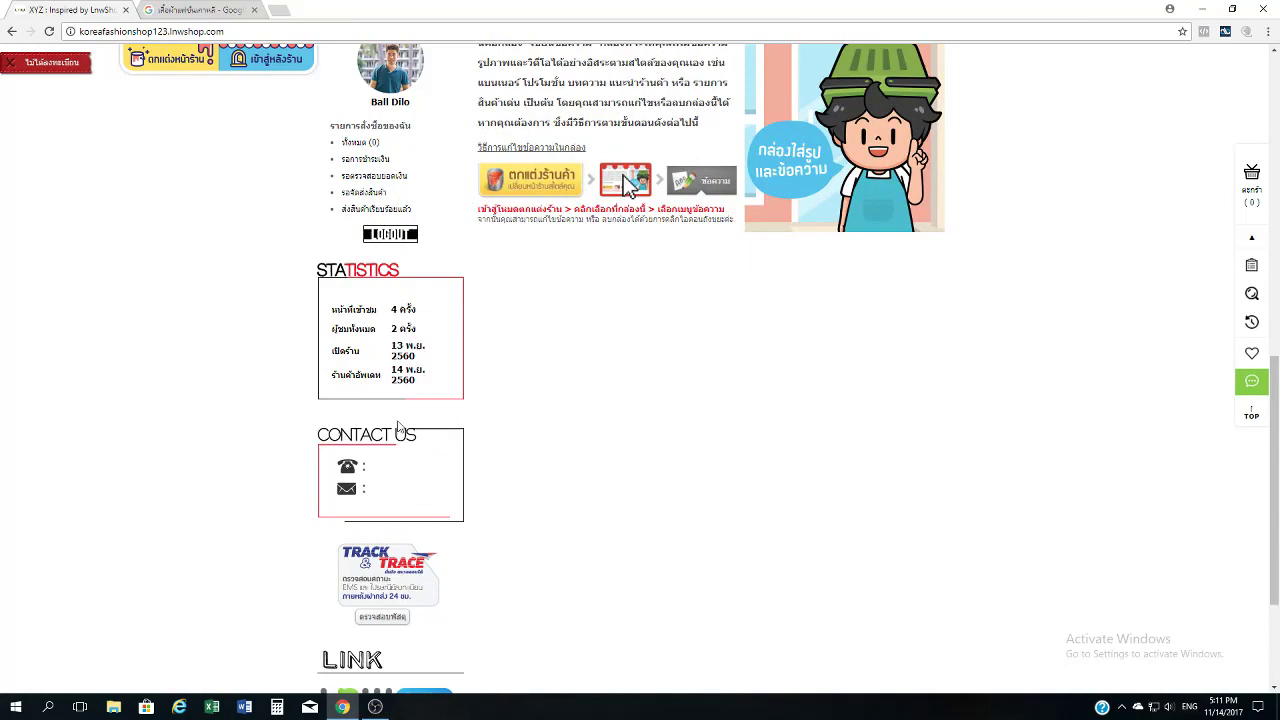
pyautogui.moveTo(333, 440); pyautogui.dragTo(286, 417)
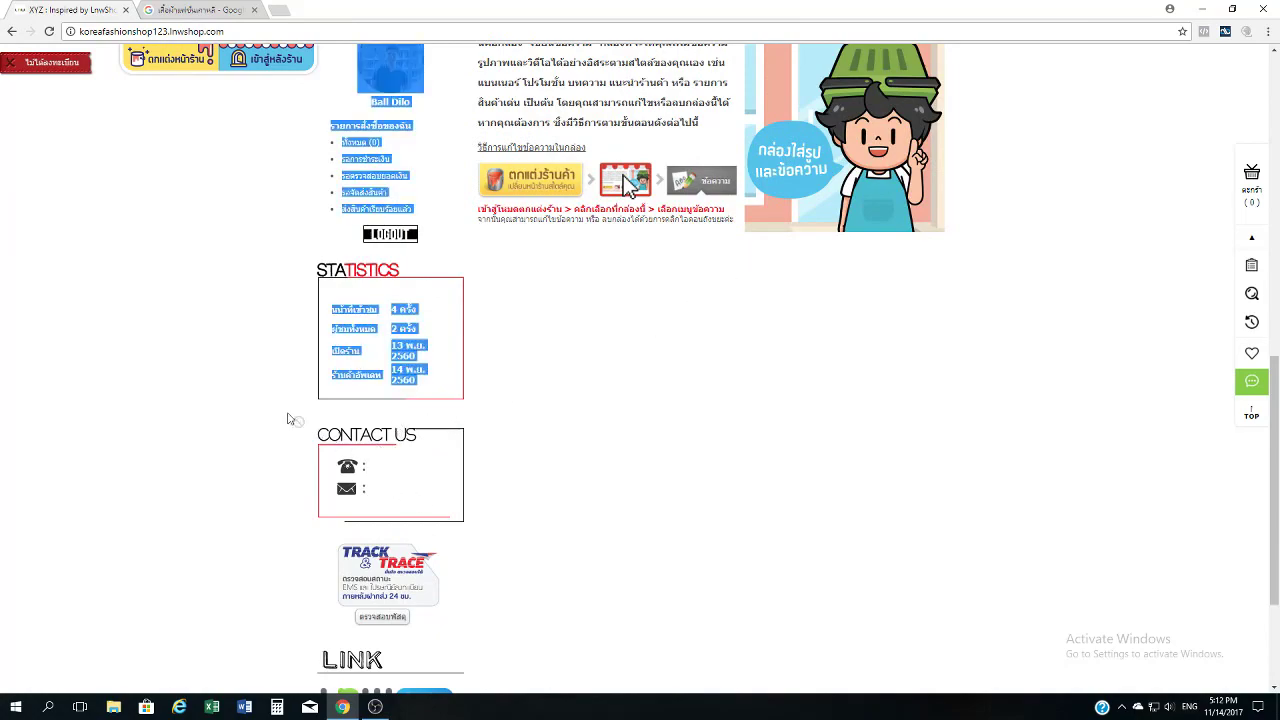
pyautogui.click(480, 495)
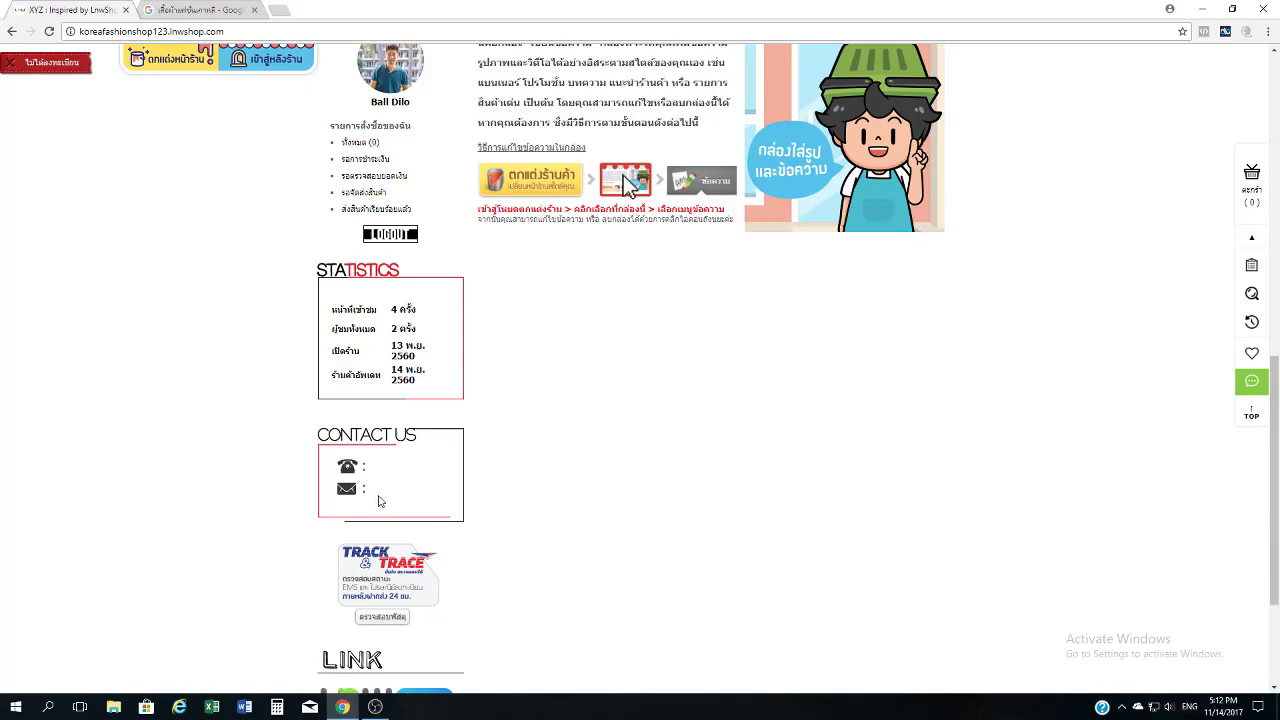
pyautogui.scroll(4, 379, 506)
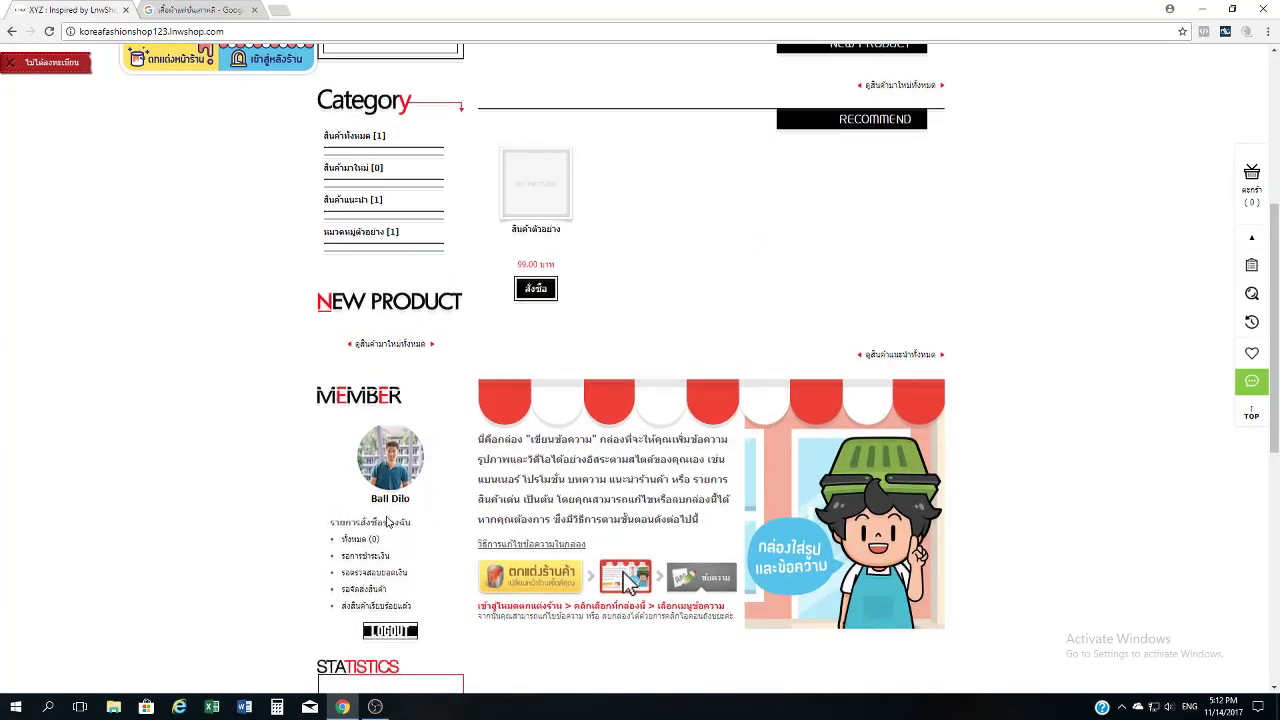
pyautogui.scroll(-3, 389, 500)
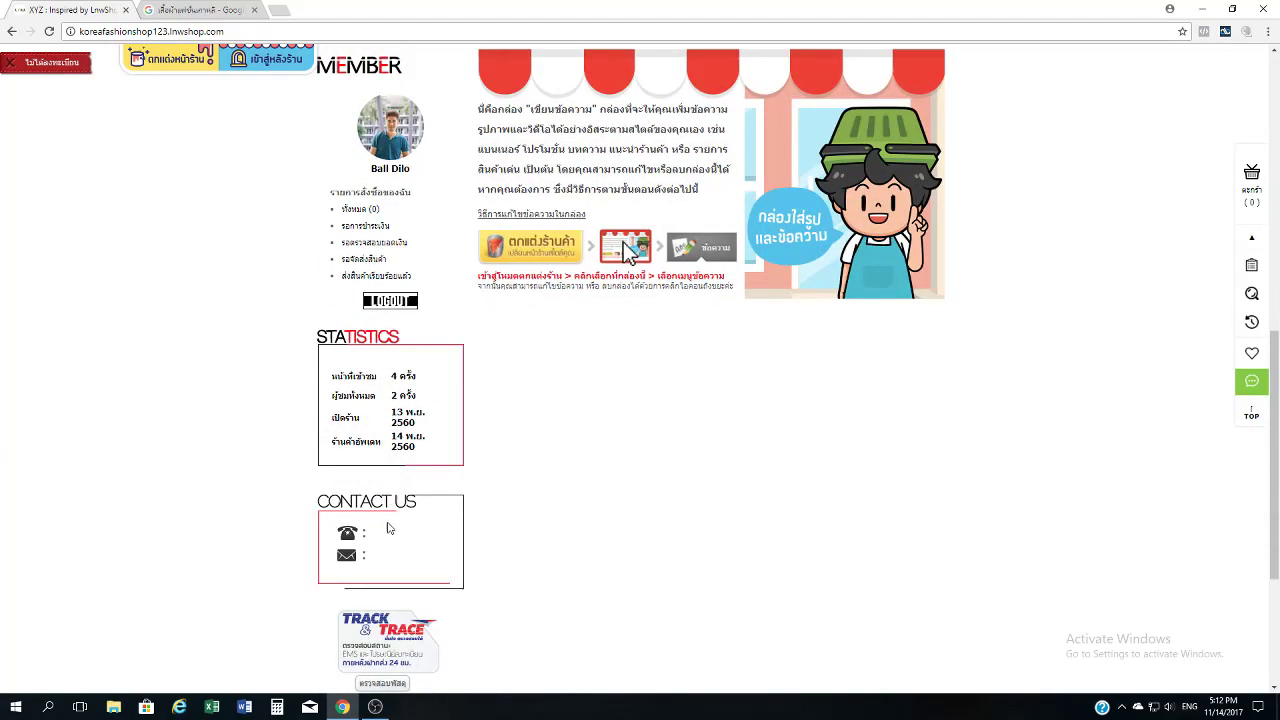
pyautogui.scroll(8, 389, 531)
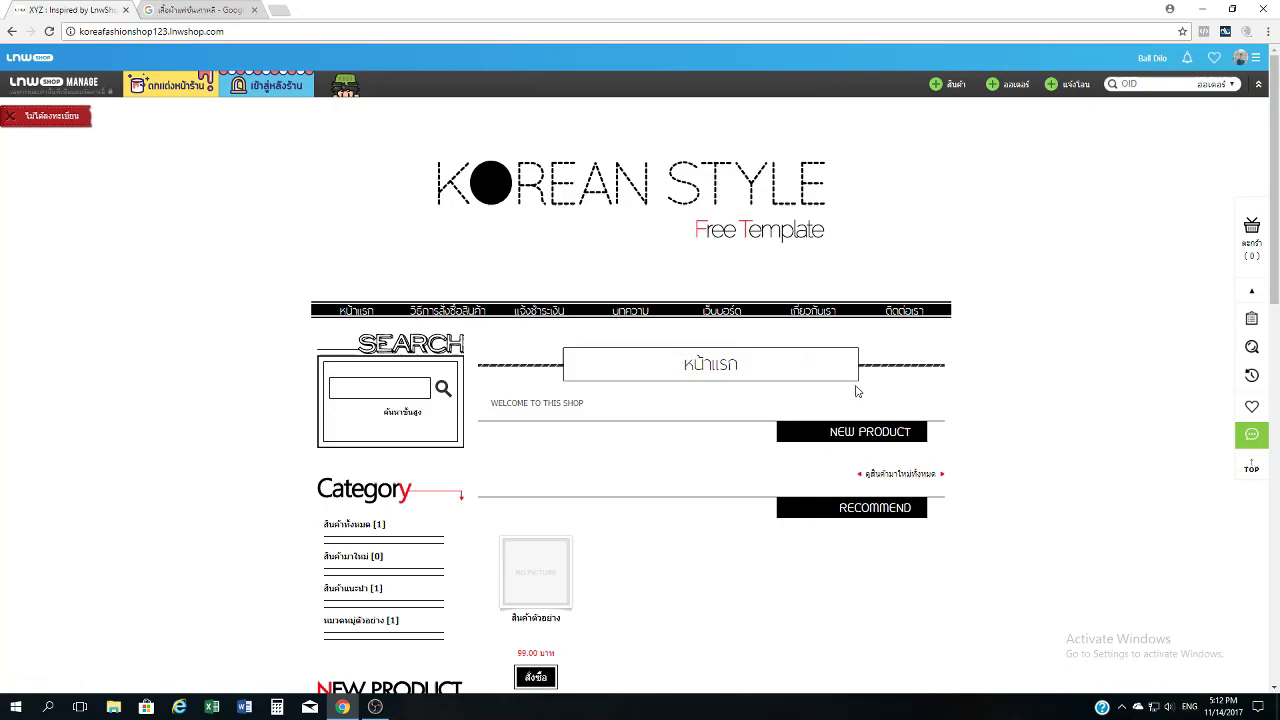
pyautogui.click(527, 321)
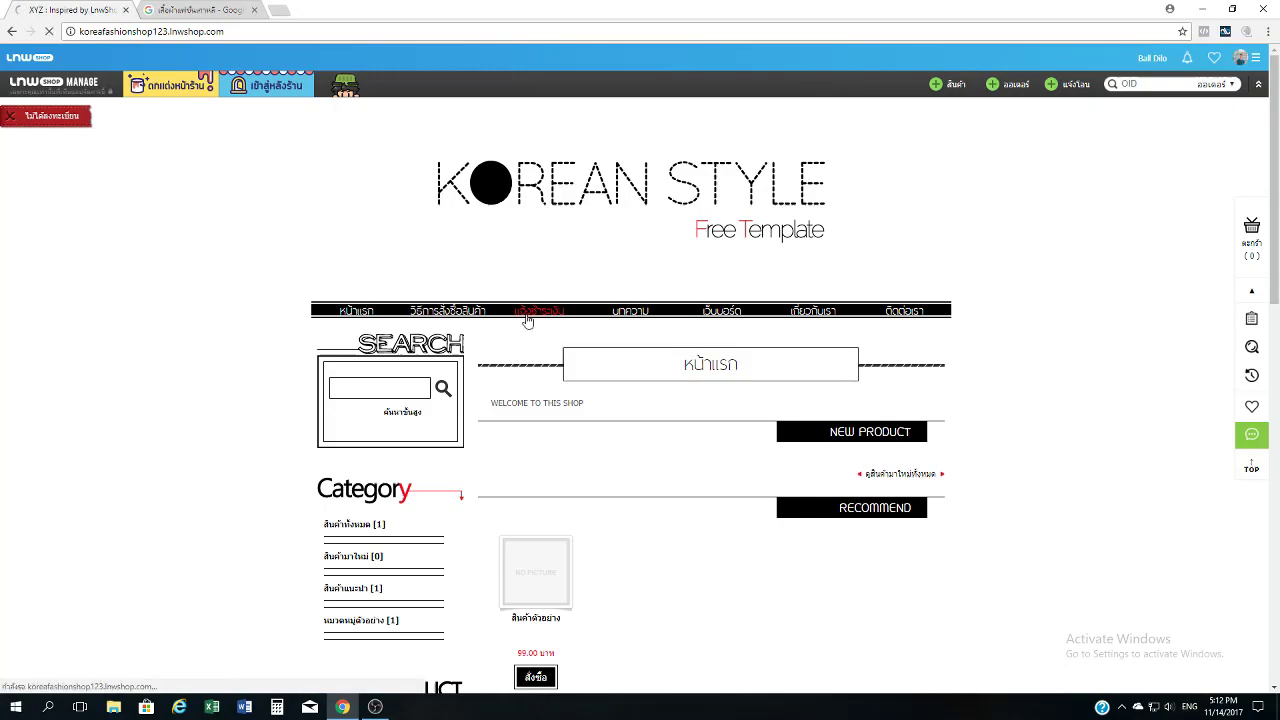
pyautogui.scroll(-3, 600, 380)
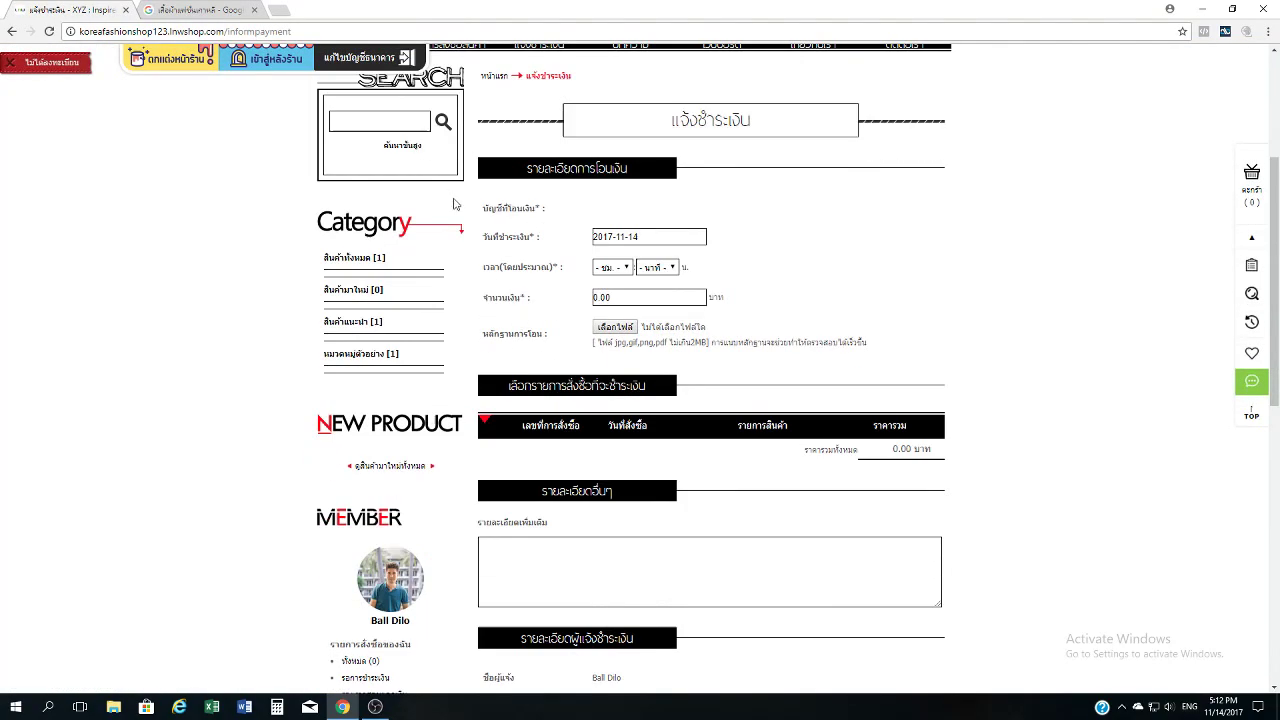
pyautogui.scroll(3, 645, 417)
pyautogui.click(447, 311)
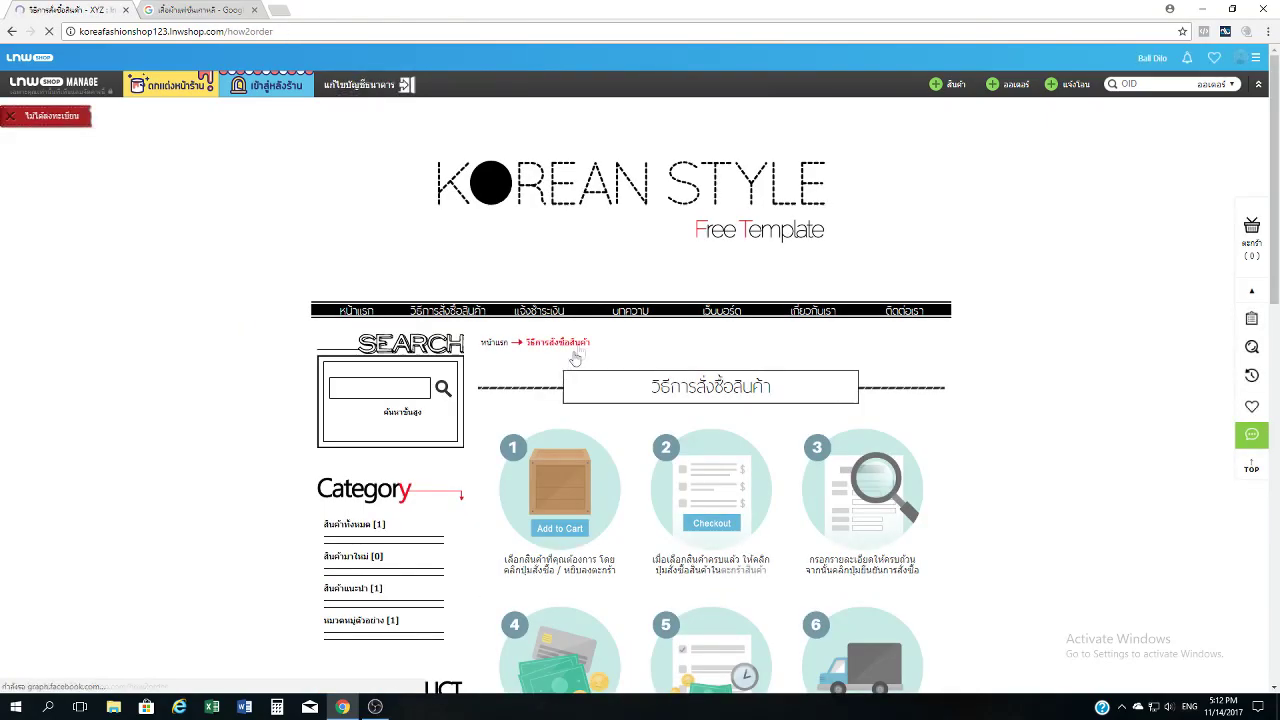
pyautogui.scroll(-4, 587, 335)
pyautogui.scroll(-3, 587, 336)
pyautogui.scroll(3, 610, 355)
pyautogui.scroll(-1, 700, 475)
pyautogui.scroll(5, 711, 488)
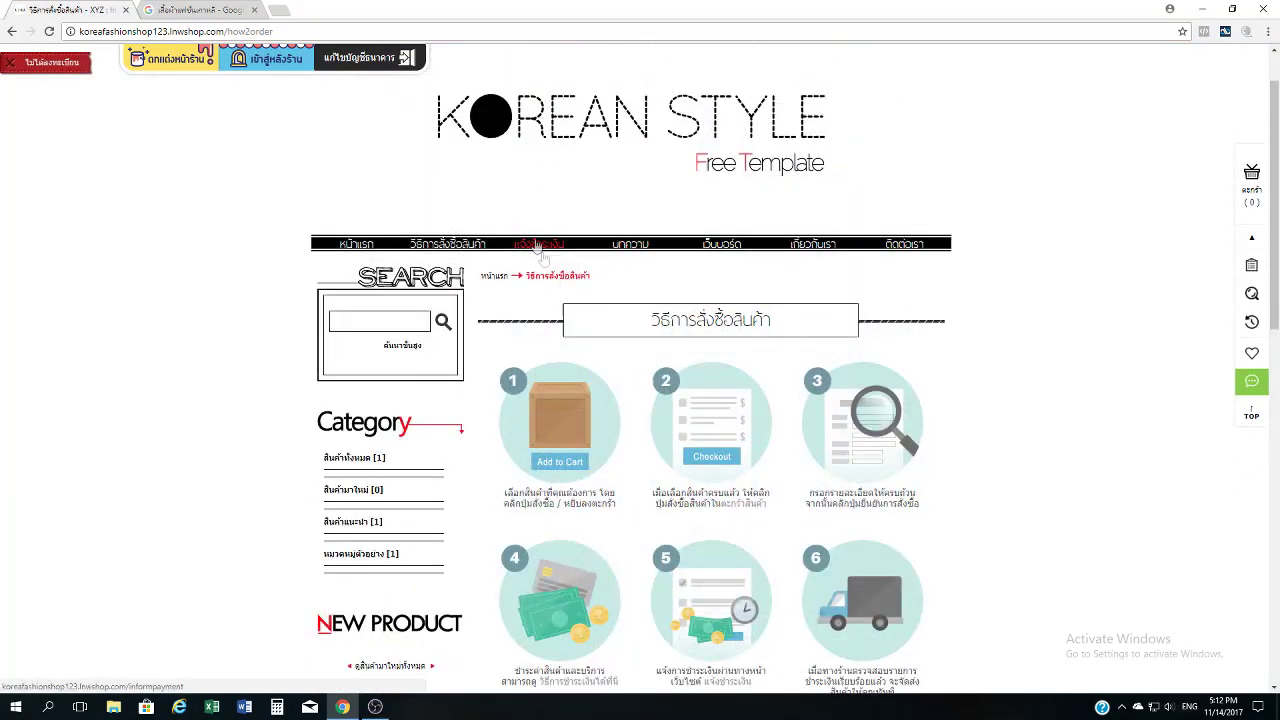
pyautogui.scroll(-5, 603, 358)
pyautogui.scroll(3, 602, 358)
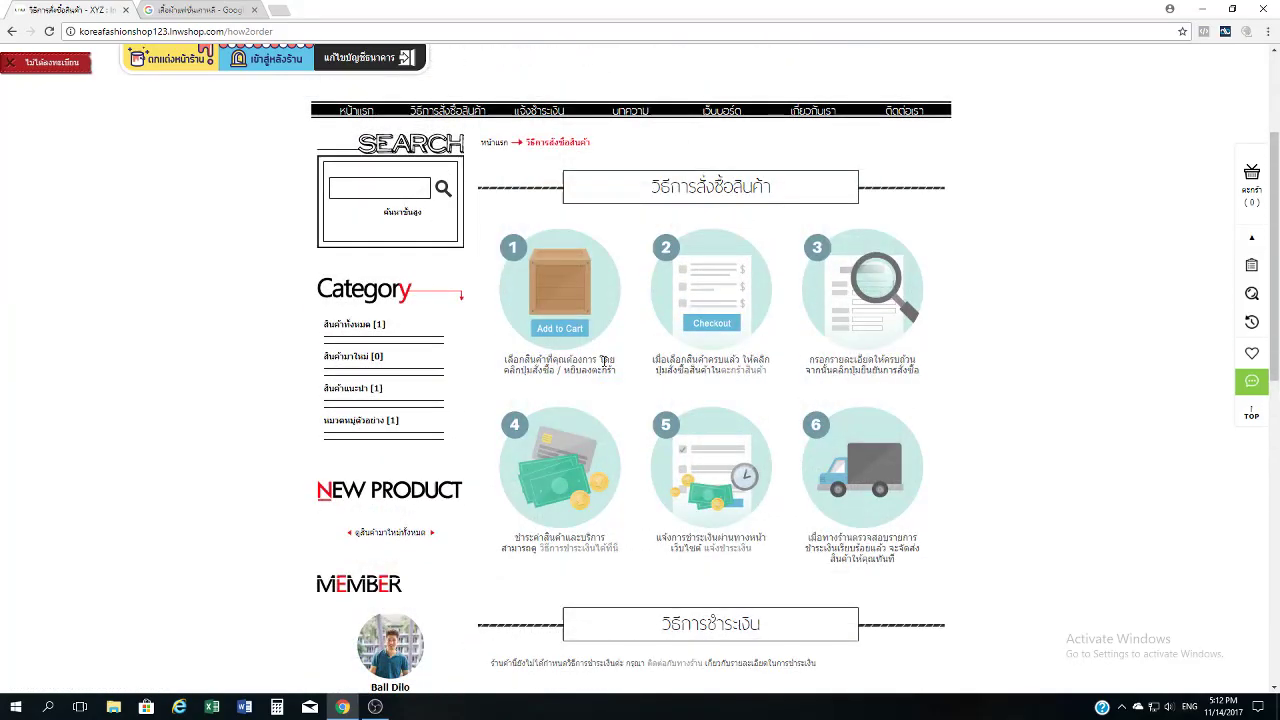
pyautogui.scroll(-3, 575, 190)
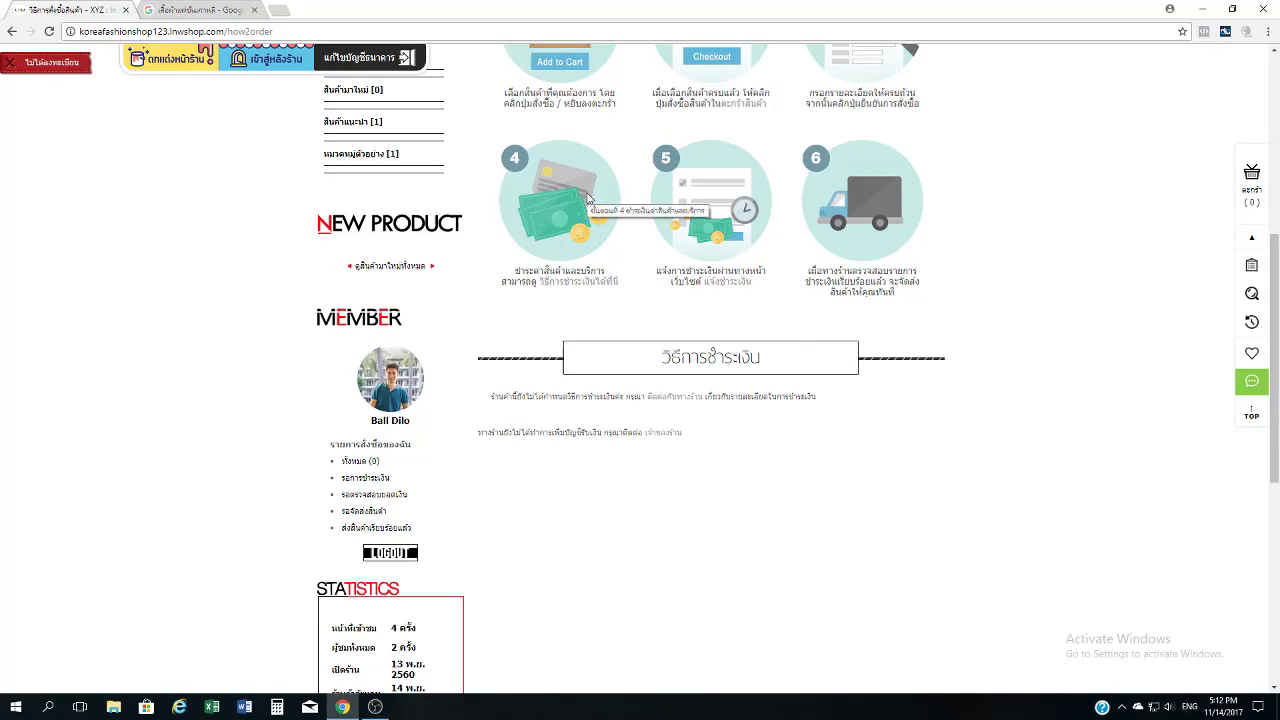
pyautogui.scroll(5, 604, 242)
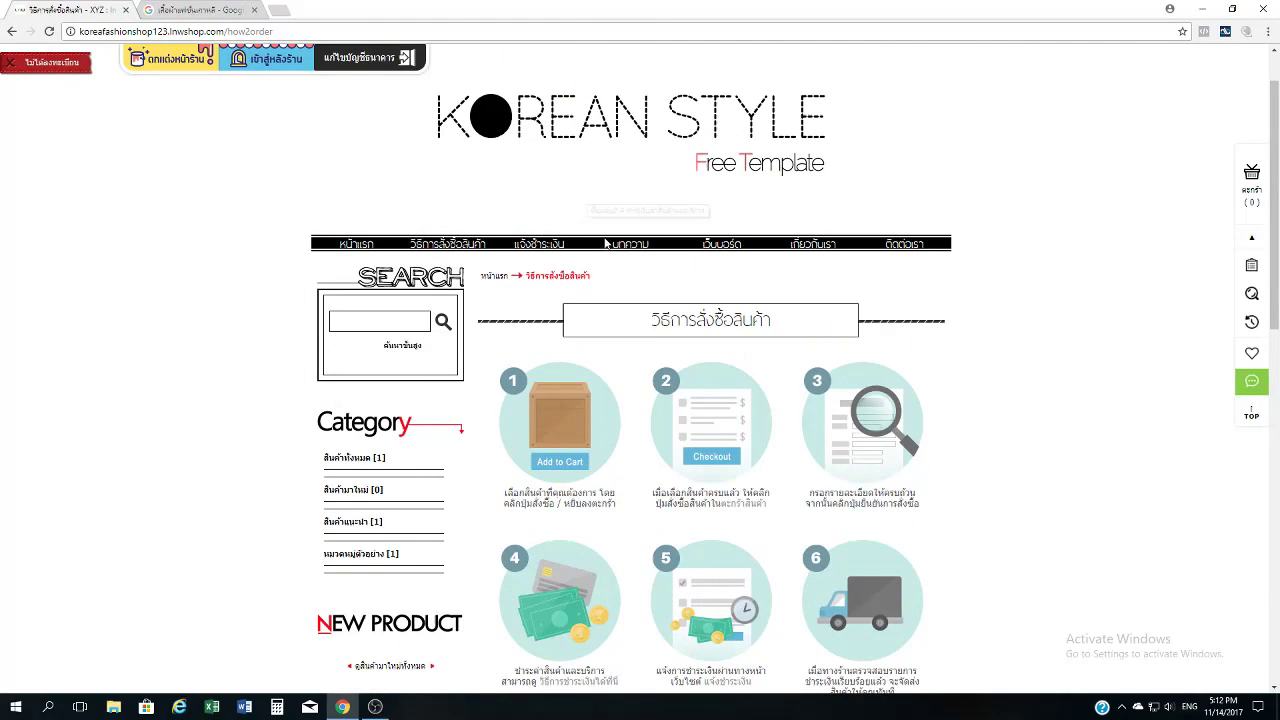
pyautogui.click(353, 245)
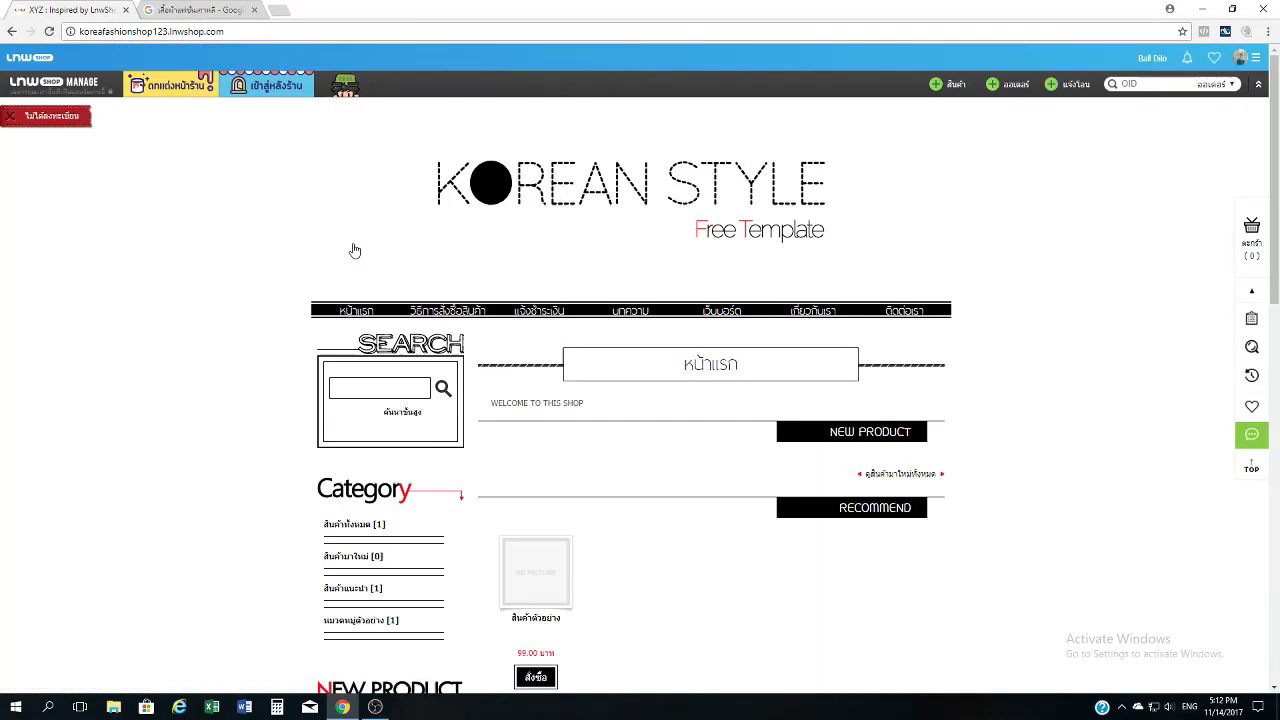
pyautogui.click(346, 310)
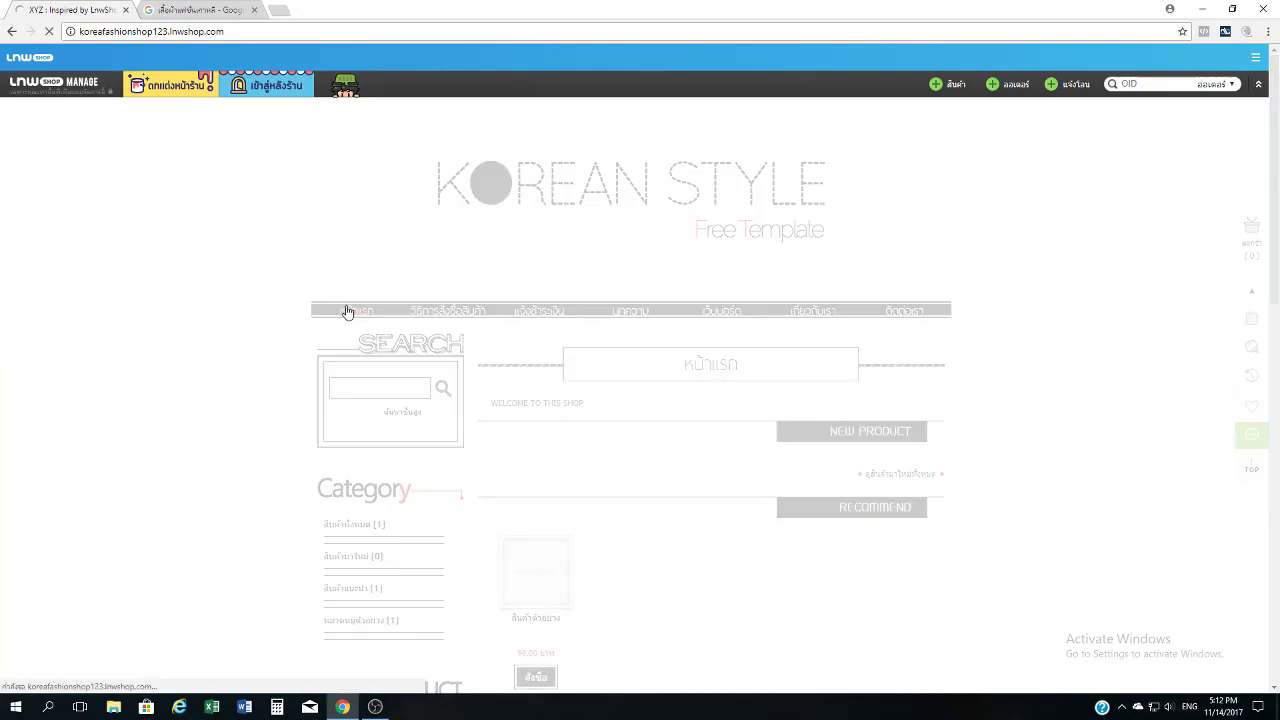
pyautogui.scroll(-3, 347, 312)
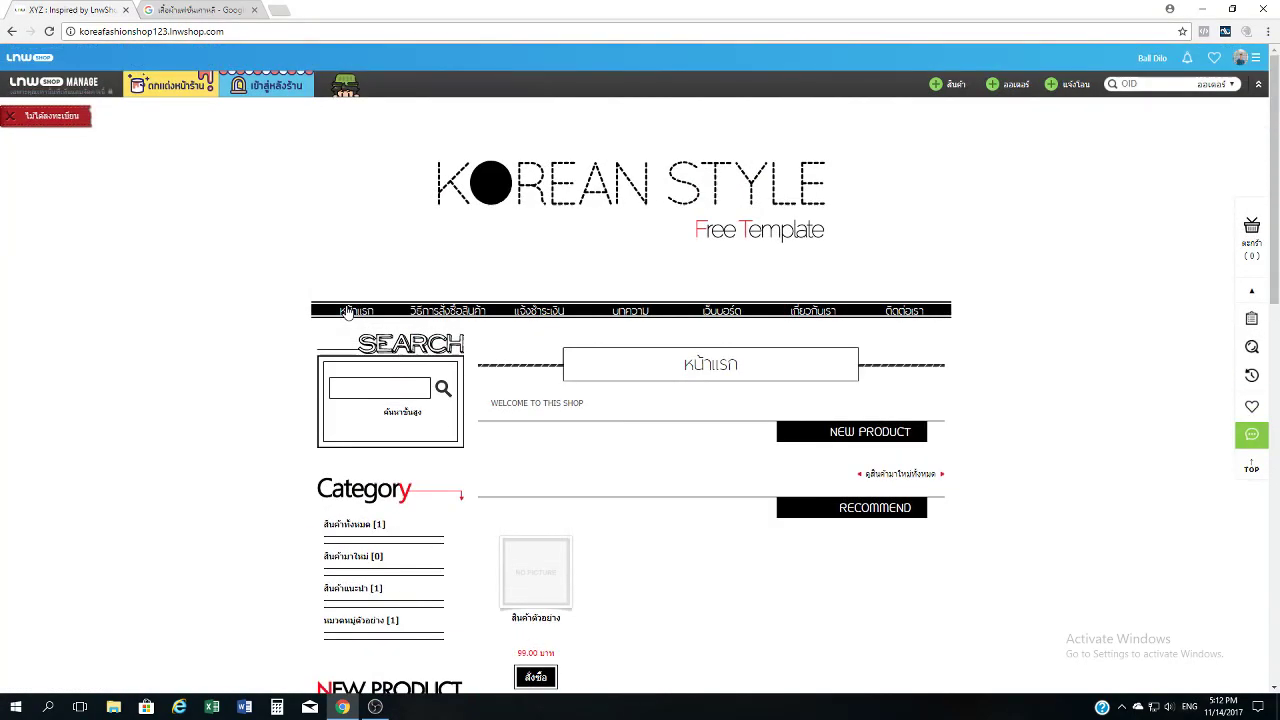
pyautogui.moveTo(267, 93)
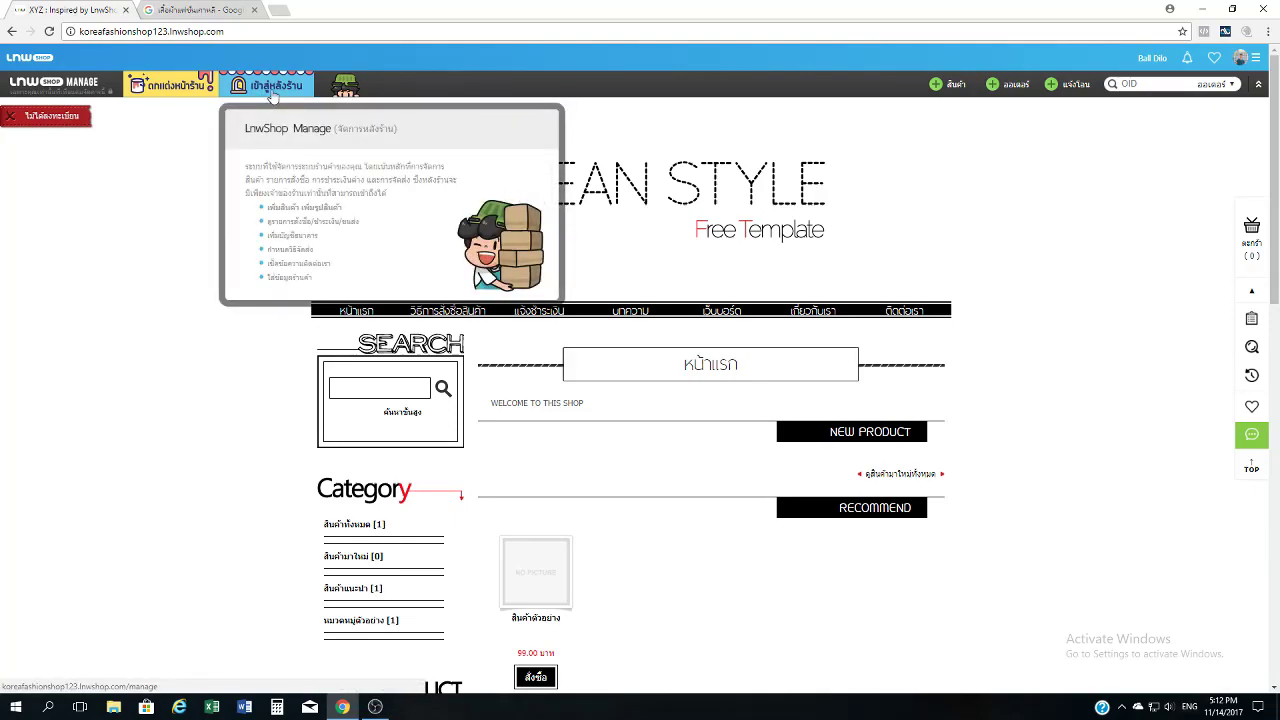
# Enter shop XYZ's back office, browse the dashboard, then go to shop settings.
pyautogui.click(277, 86)
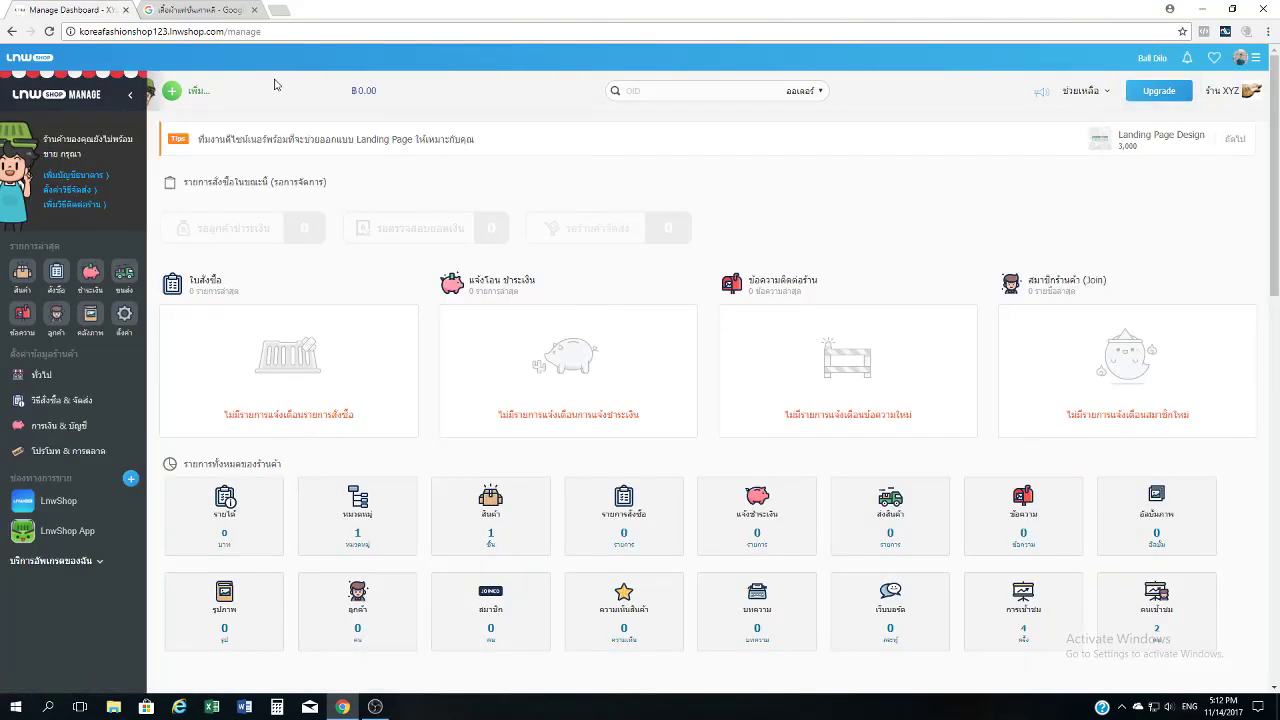
pyautogui.scroll(-10, 492, 190)
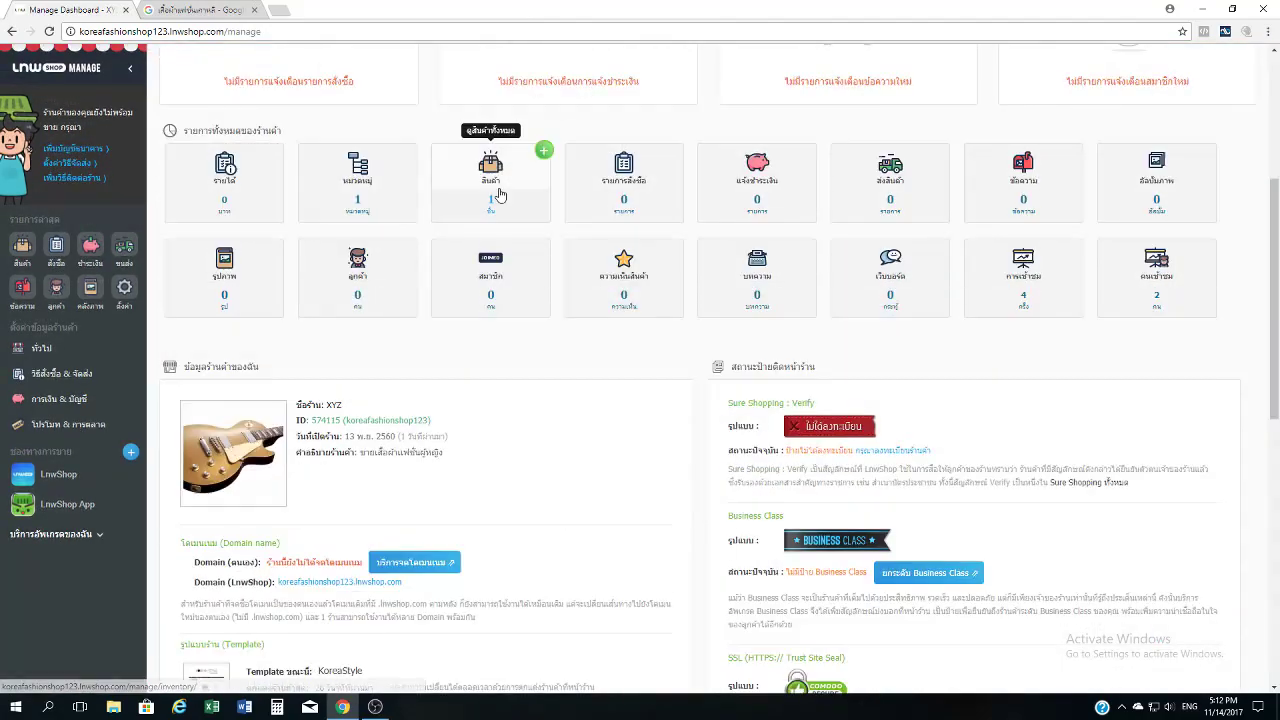
pyautogui.scroll(10, 497, 200)
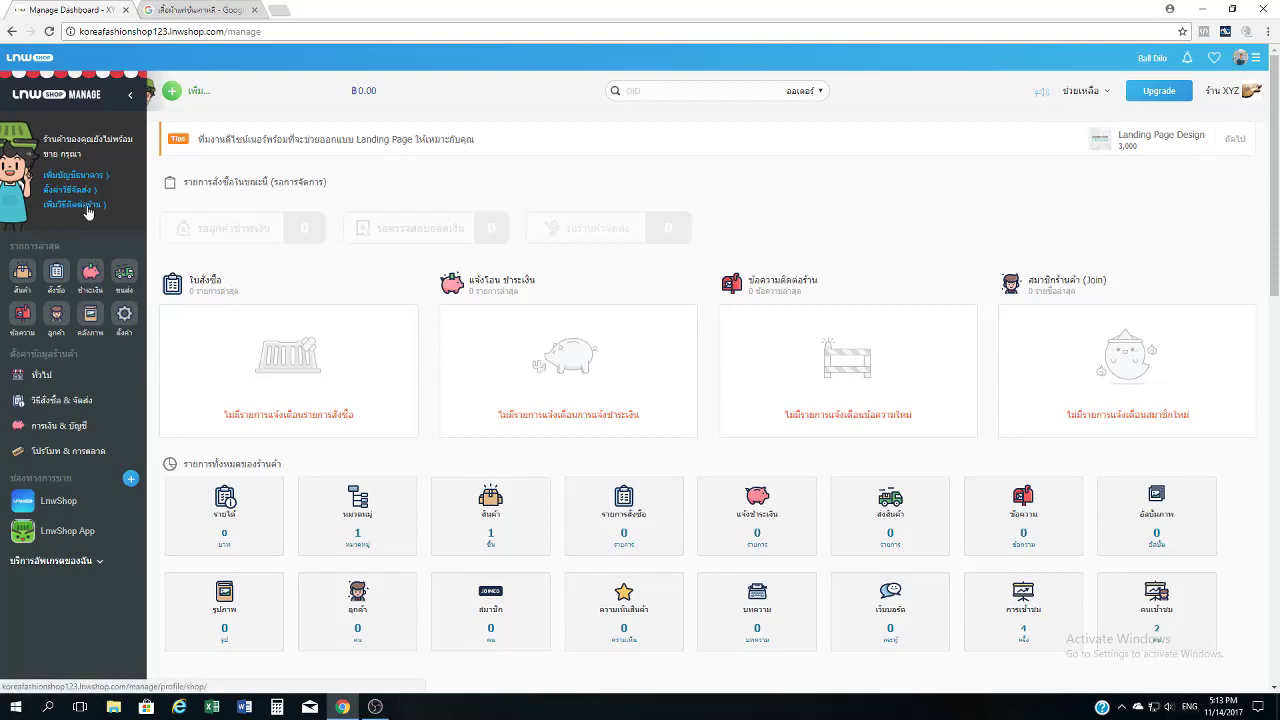
pyautogui.click(126, 324)
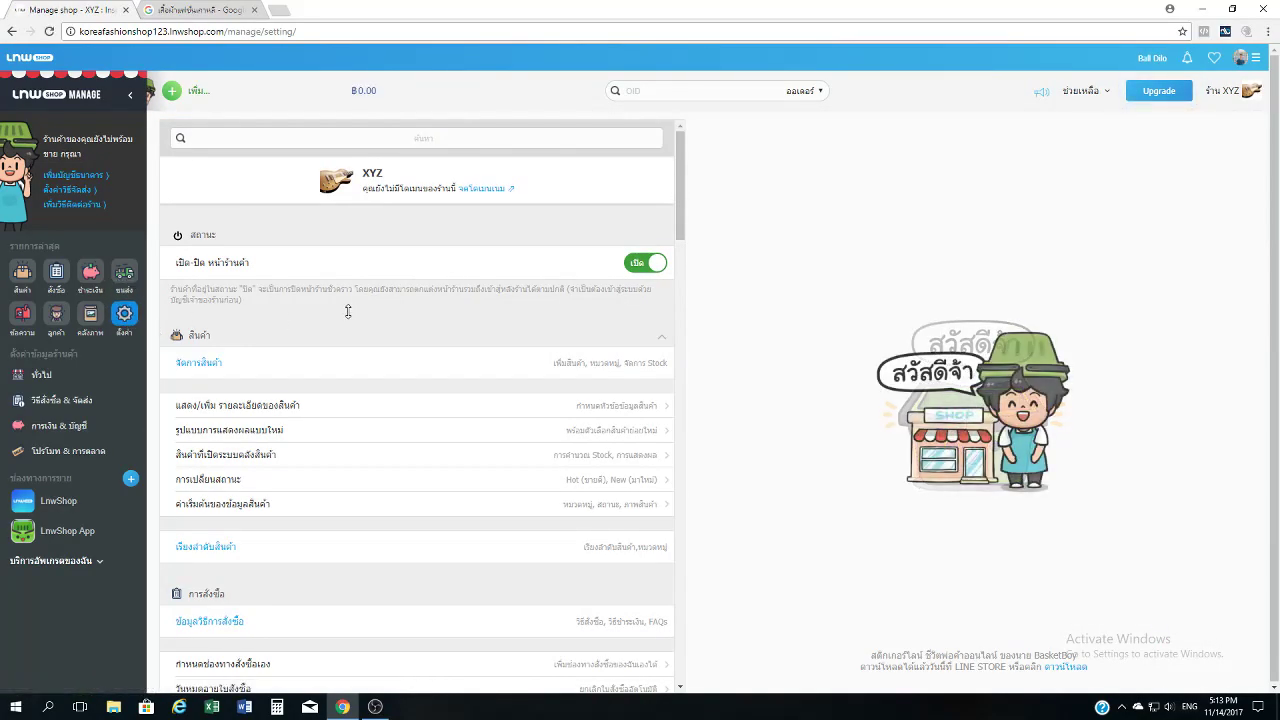
# Open ข้อมูลร้านค้าทั่วไป, then the shop details and contact form.
pyautogui.scroll(-3, 348, 312)
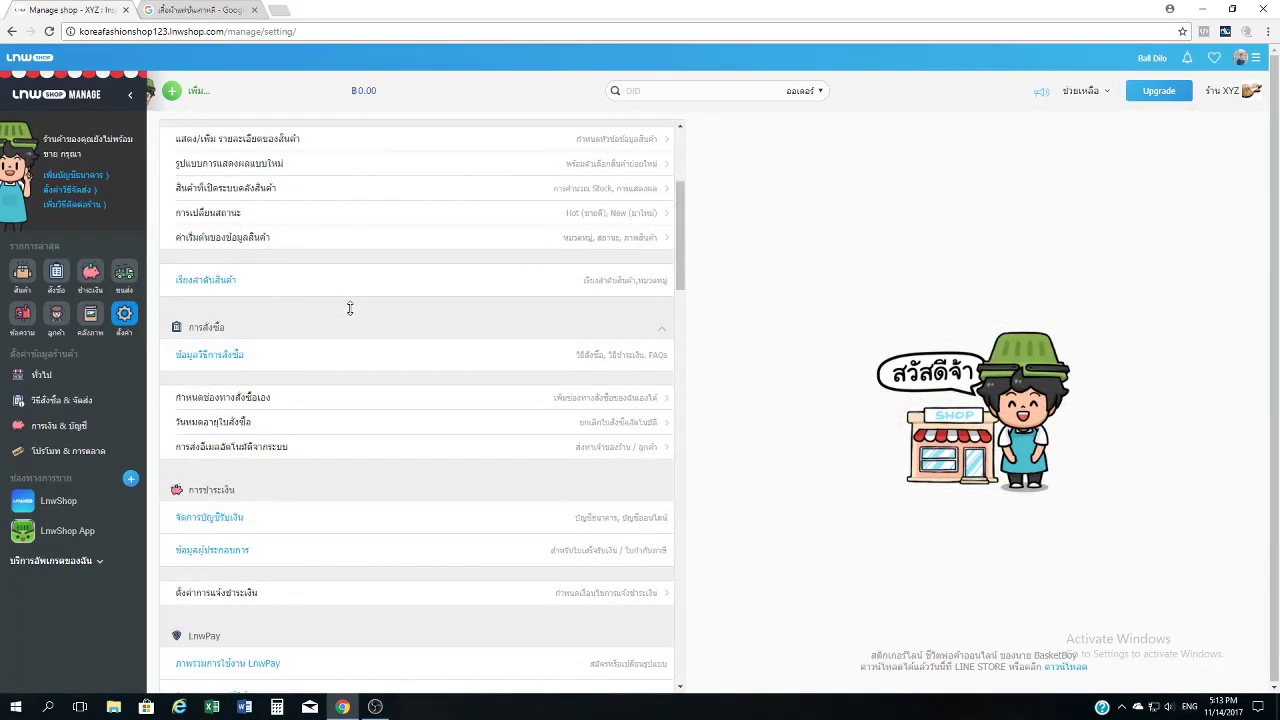
pyautogui.scroll(-4, 350, 308)
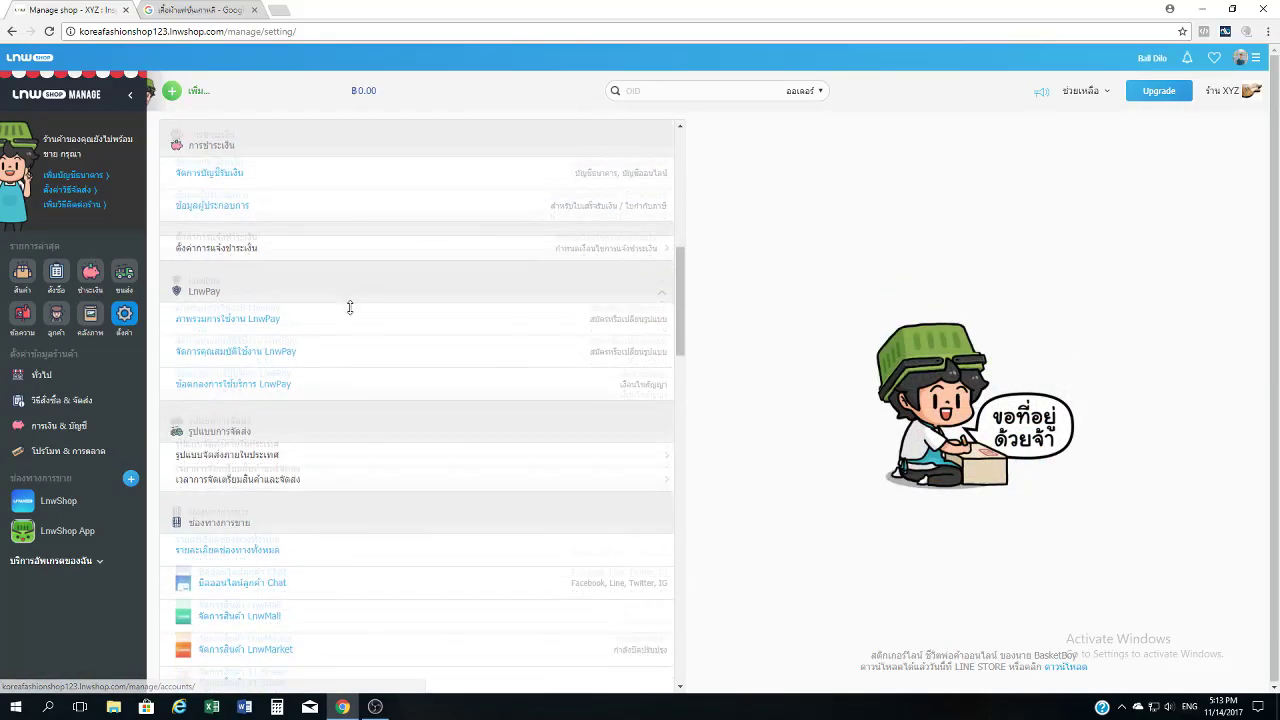
pyautogui.scroll(-4, 350, 307)
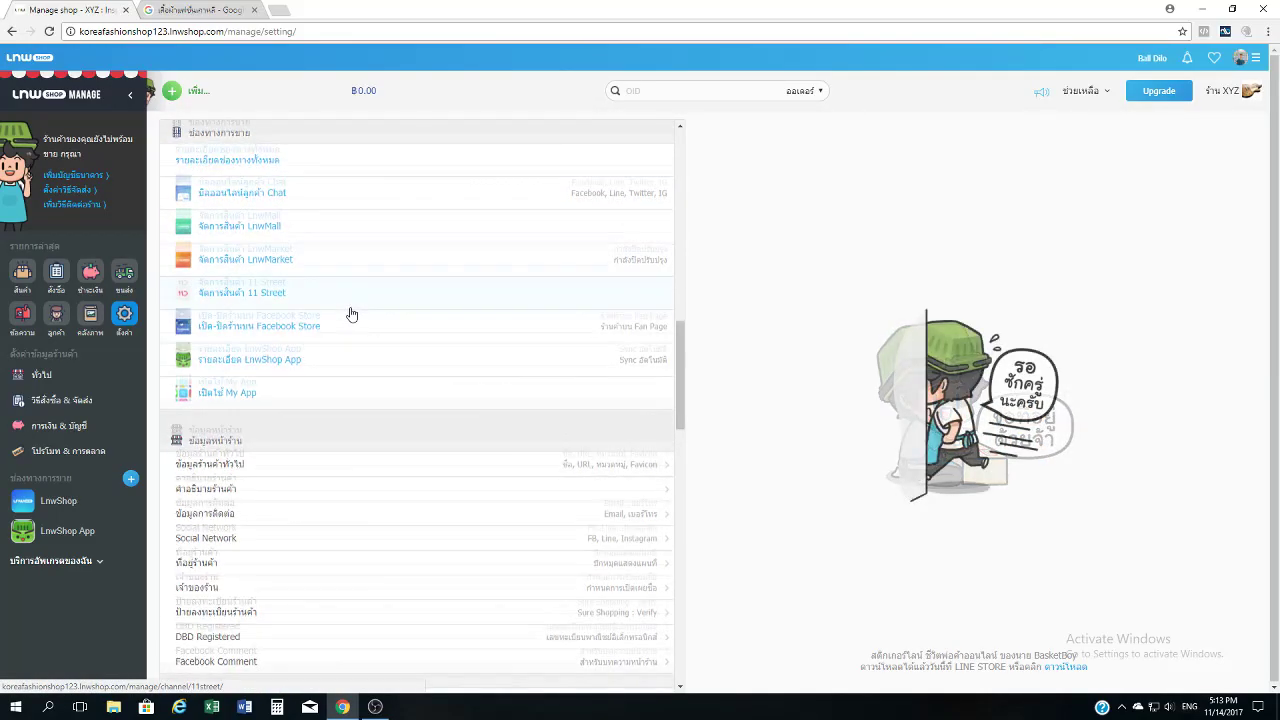
pyautogui.scroll(-1, 350, 314)
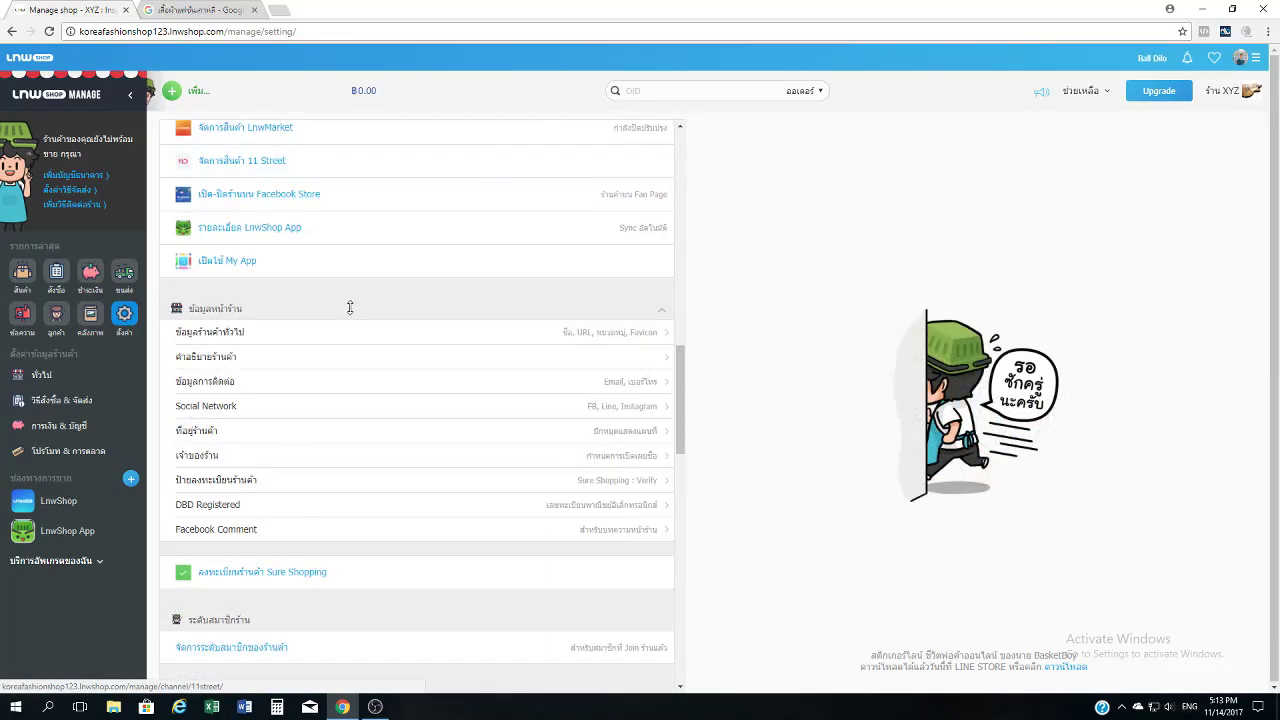
pyautogui.click(305, 340)
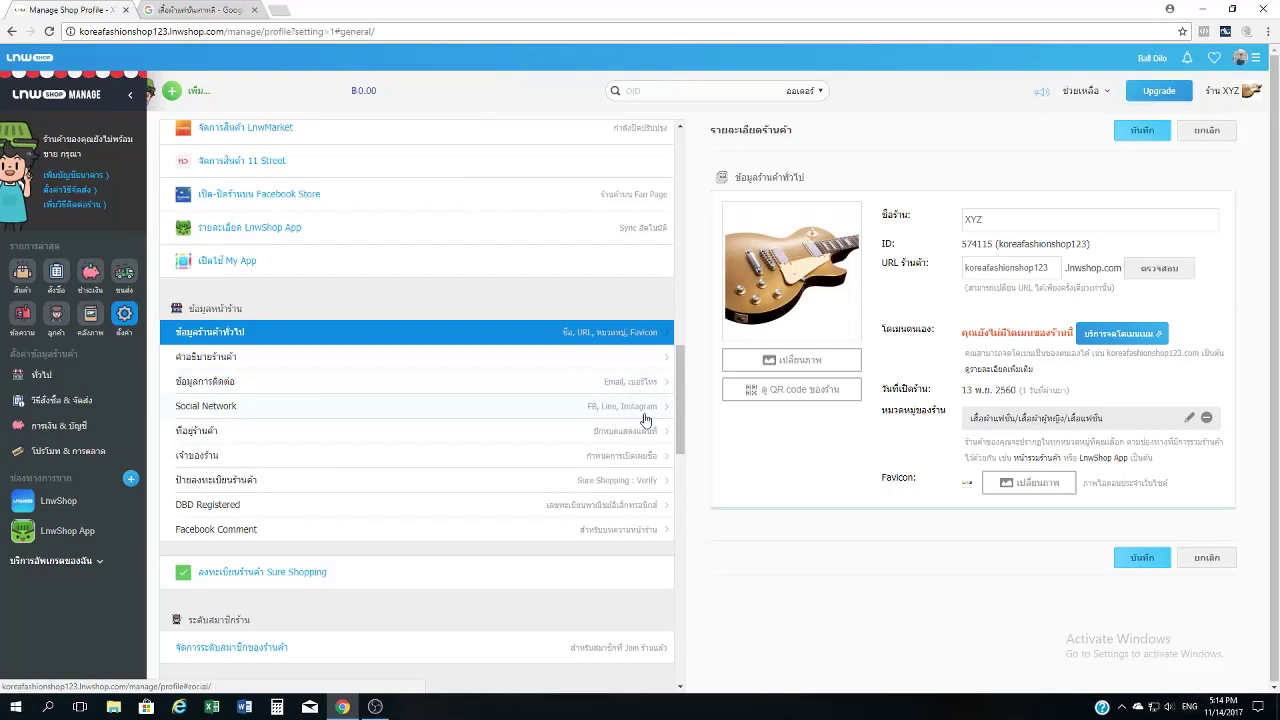
pyautogui.click(58, 208)
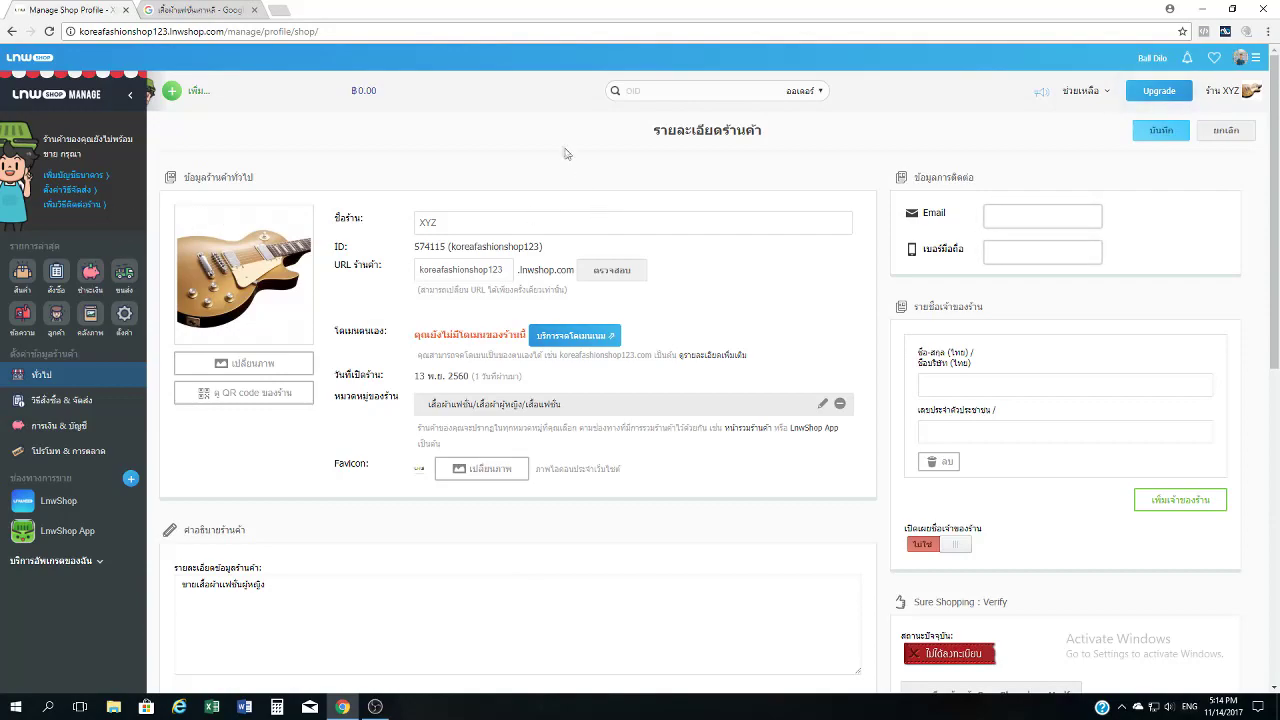
# Review the shop name XYZ and its web address name.
pyautogui.click(474, 223)
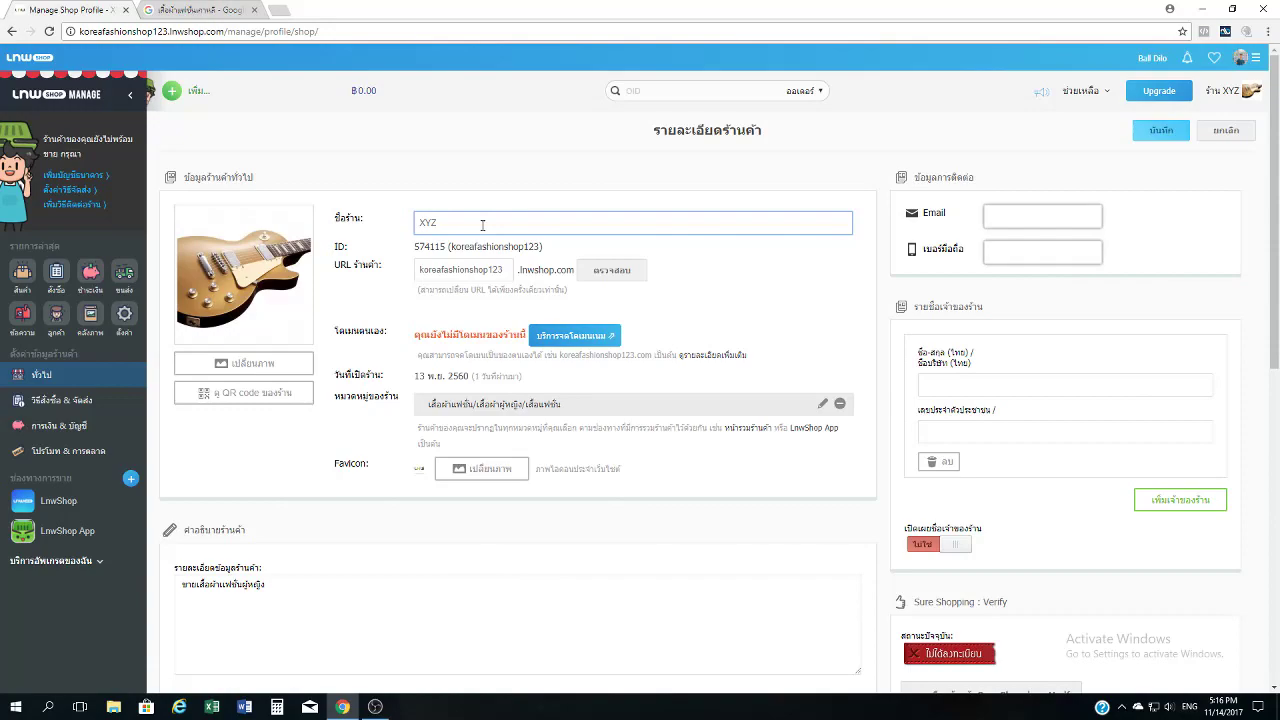
pyautogui.click(488, 270)
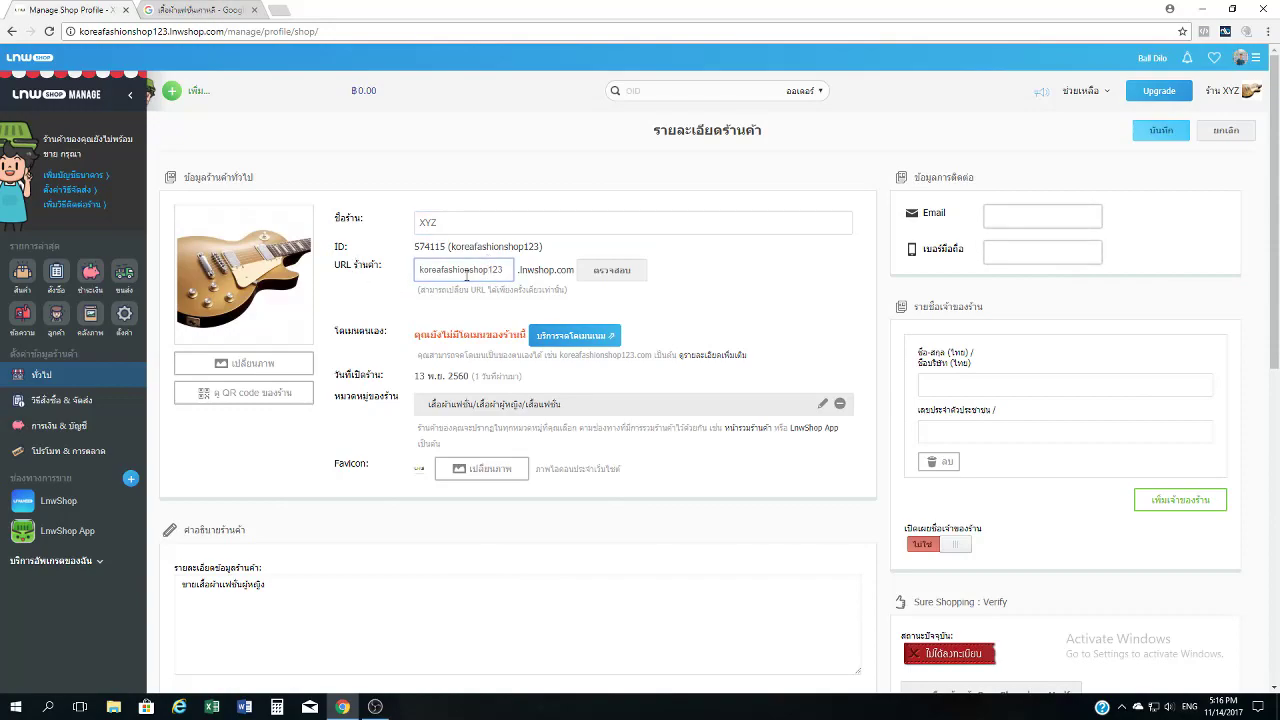
pyautogui.doubleClick(418, 272)
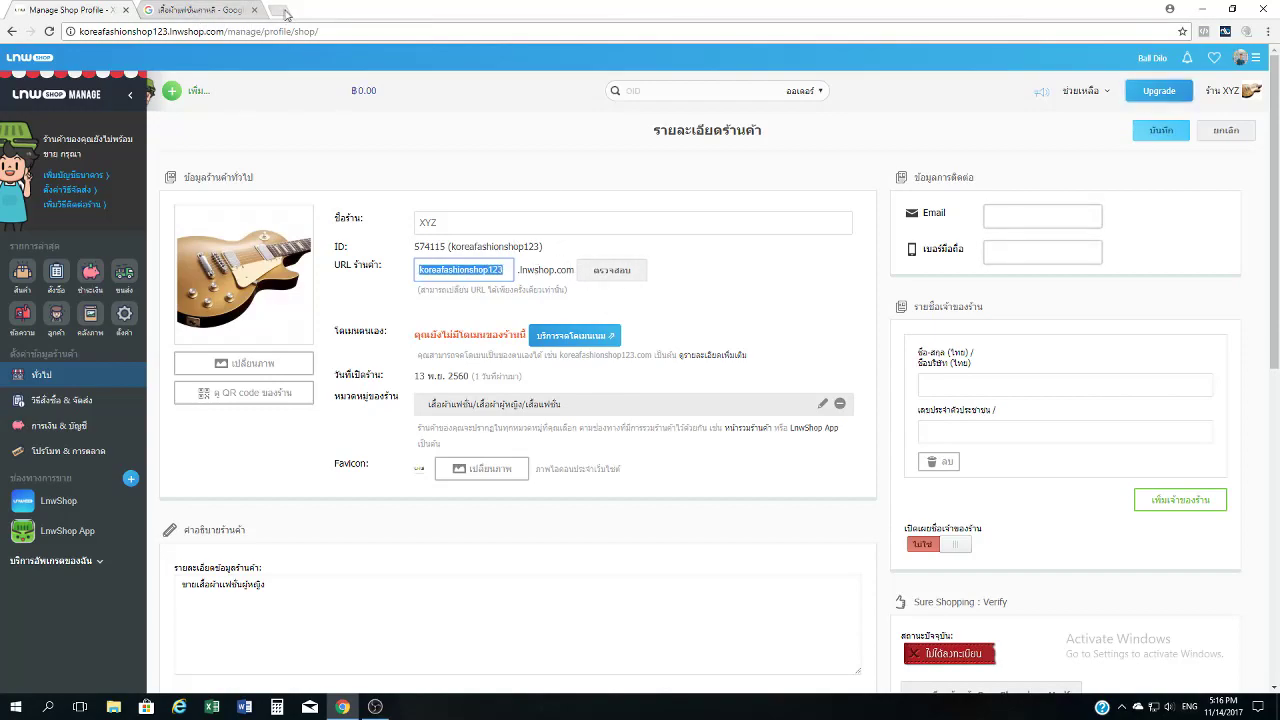
pyautogui.click(758, 292)
pyautogui.doubleClick(411, 277)
pyautogui.click(686, 311)
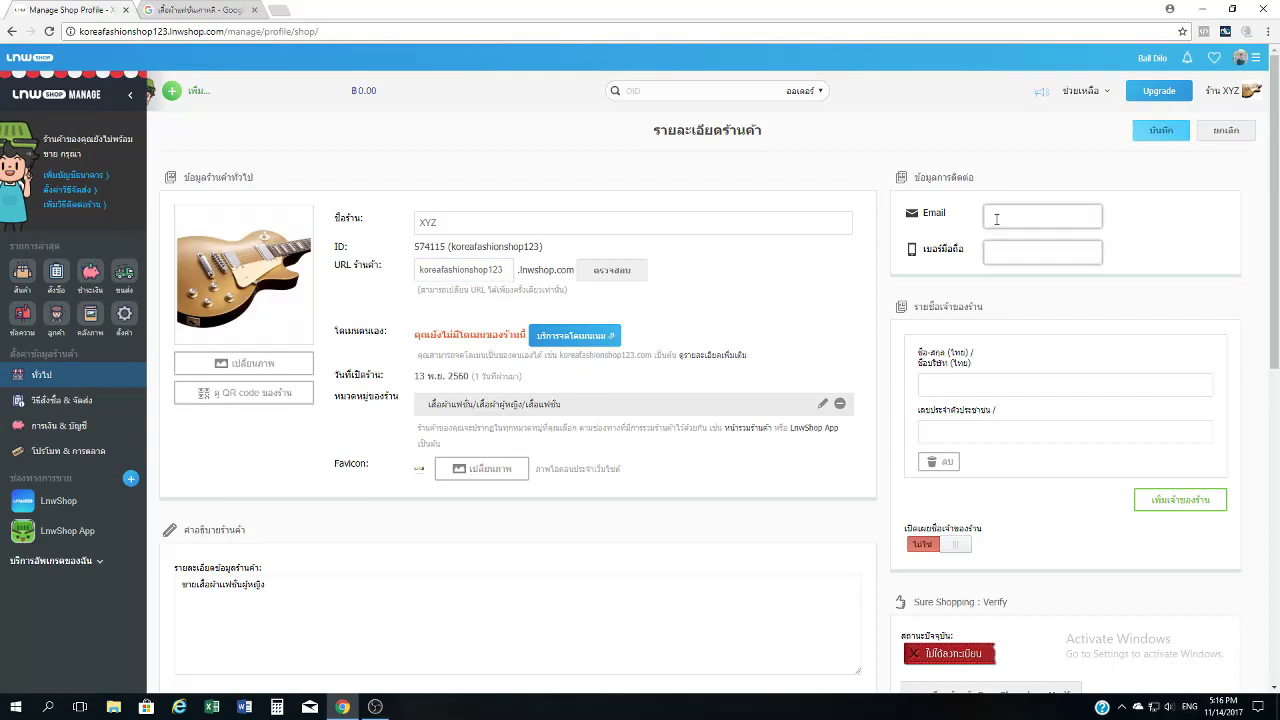
# Enter the shop's mobile phone number in เบอร์มือถือ.
pyautogui.click(1005, 212)
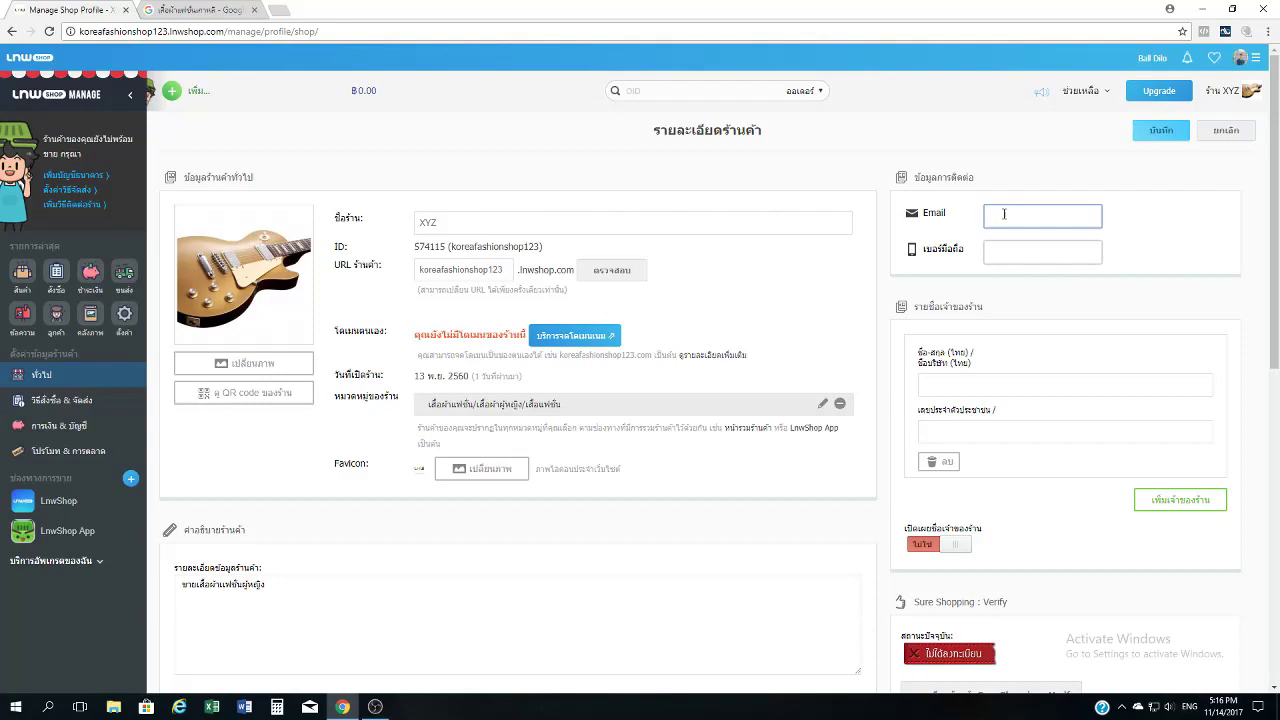
pyautogui.click(1013, 259)
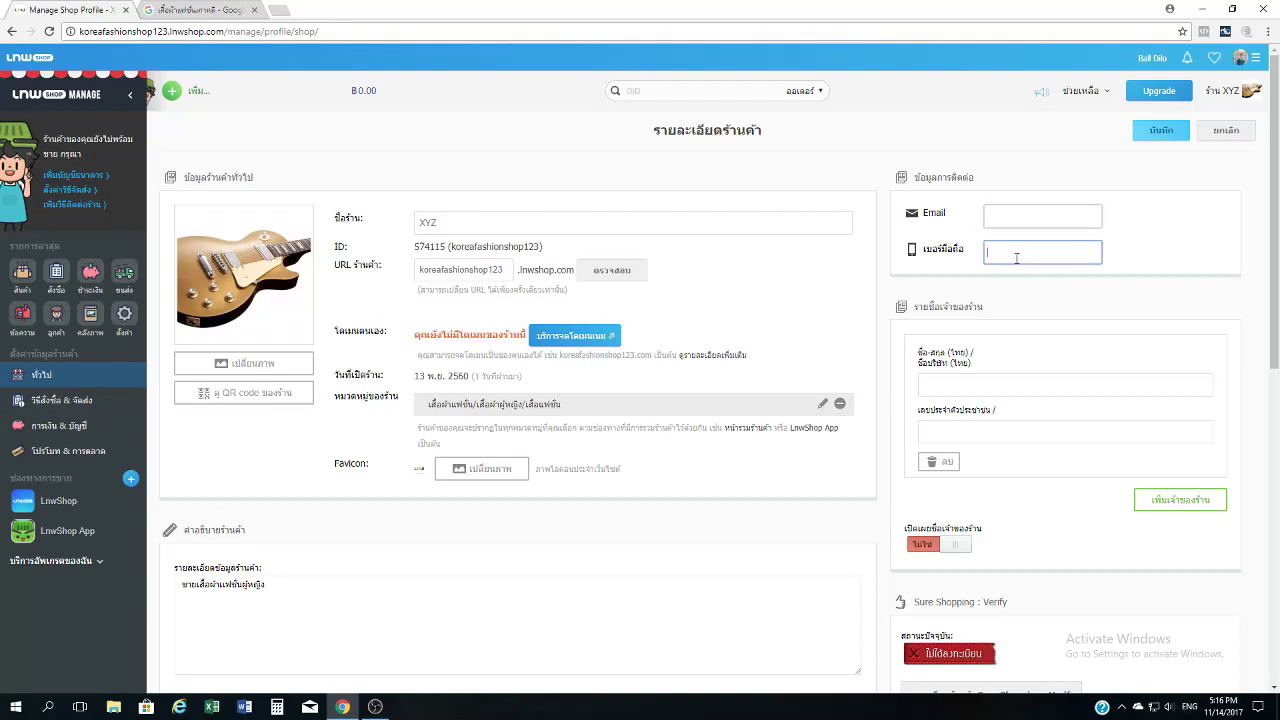
pyautogui.click(1183, 209)
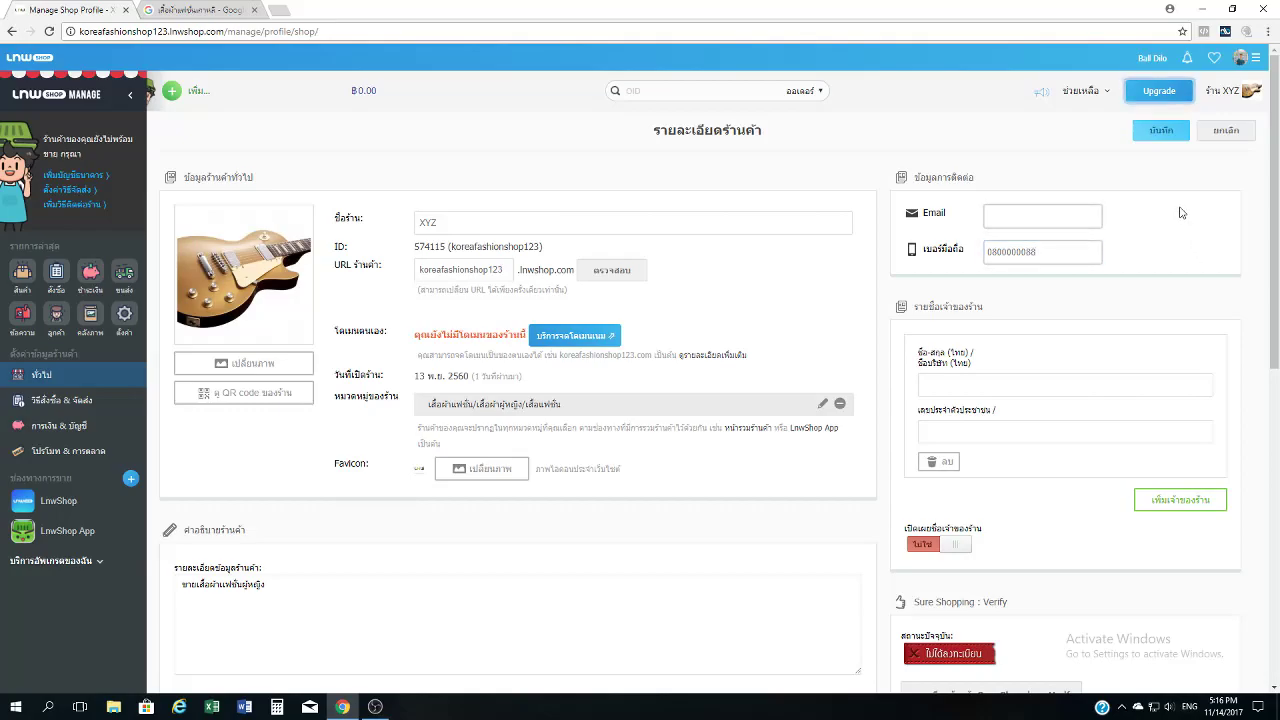
pyautogui.scroll(-1, 1182, 212)
pyautogui.scroll(1, 1181, 212)
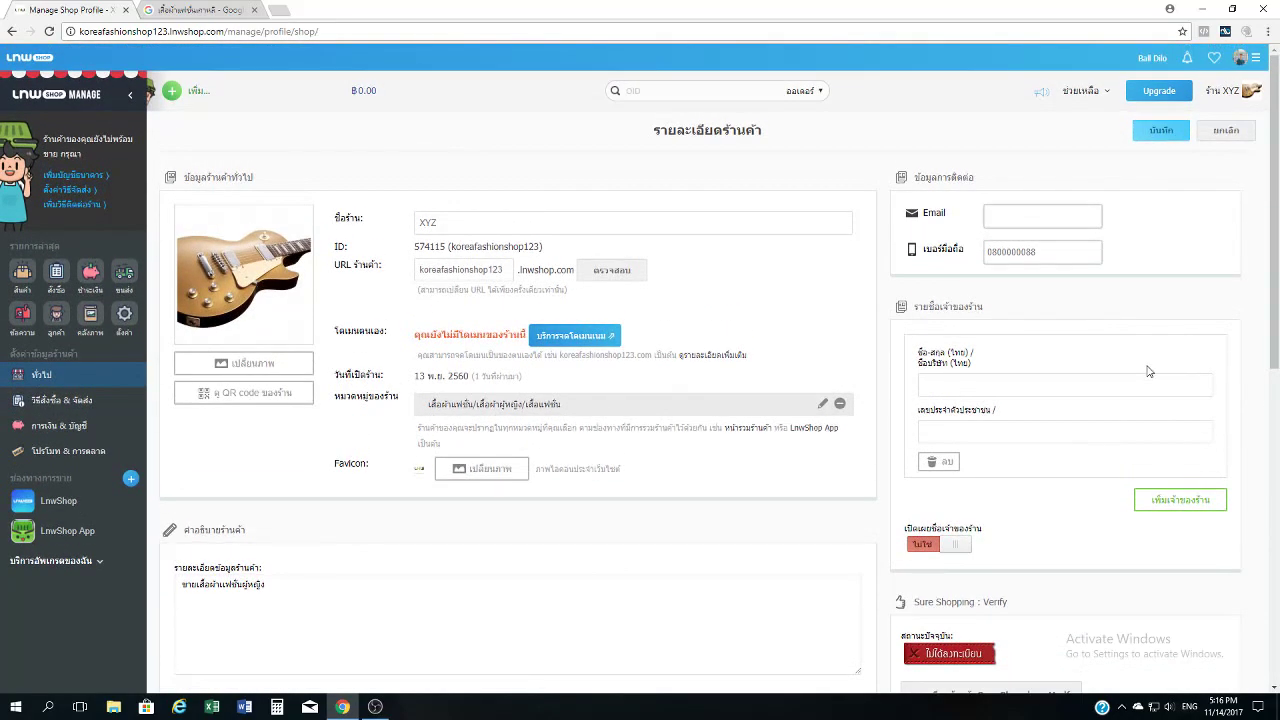
# Fill in the owner's full name in ชื่อ-สกุล.
pyautogui.click(1046, 384)
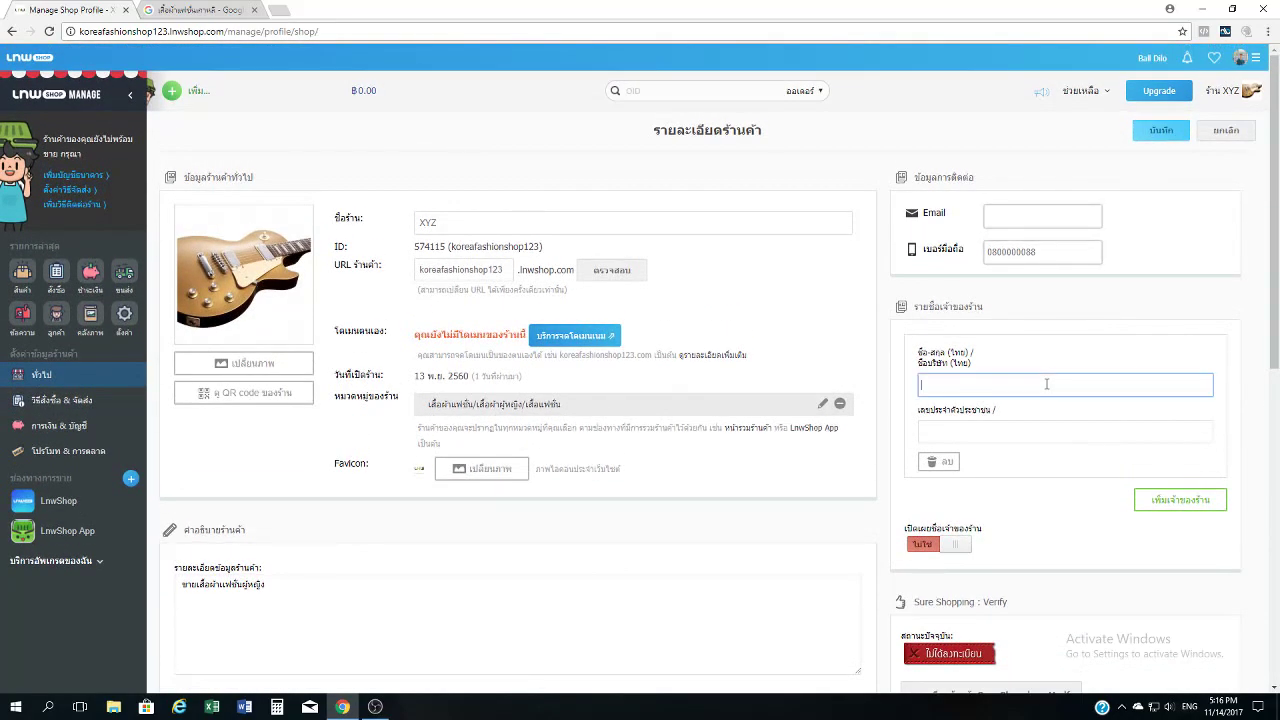
pyautogui.write('How to')
pyautogui.press('Tab')
pyautogui.click(991, 383)
pyautogui.write('online CEO')
pyautogui.press('Tab')
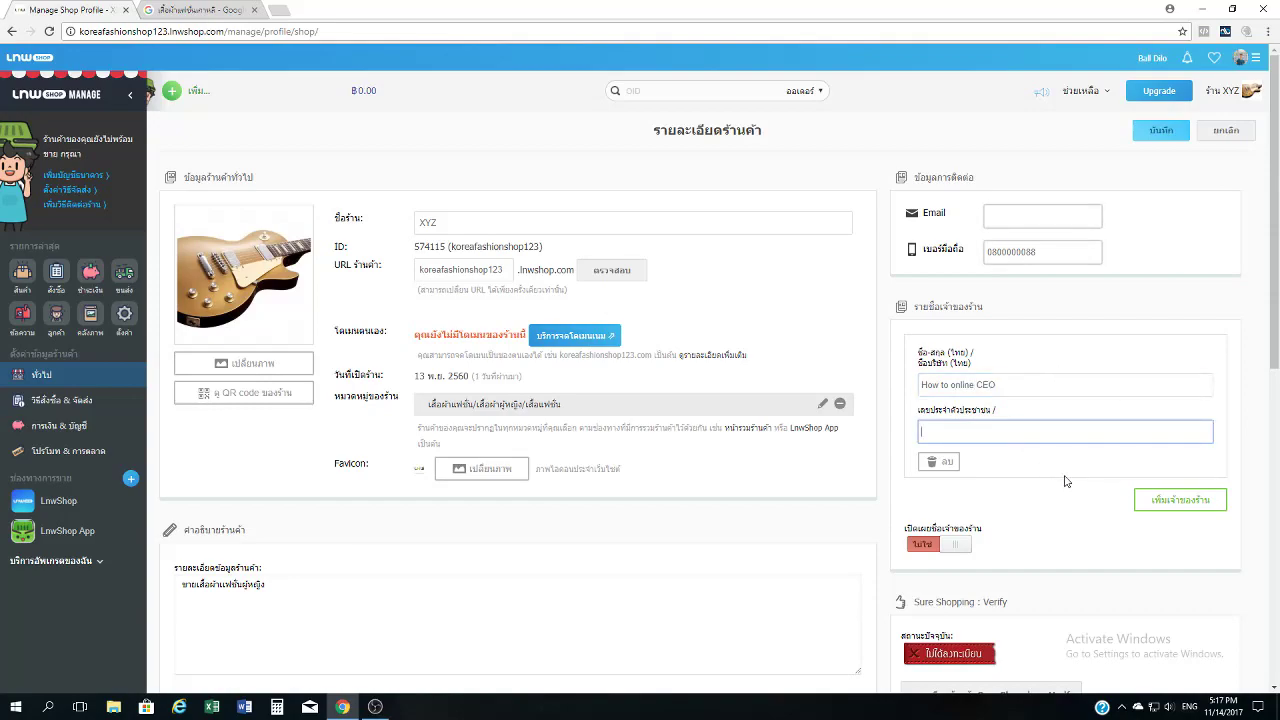
# Toggle public display of the owner's name on and back off.
pyautogui.scroll(-1, 1049, 465)
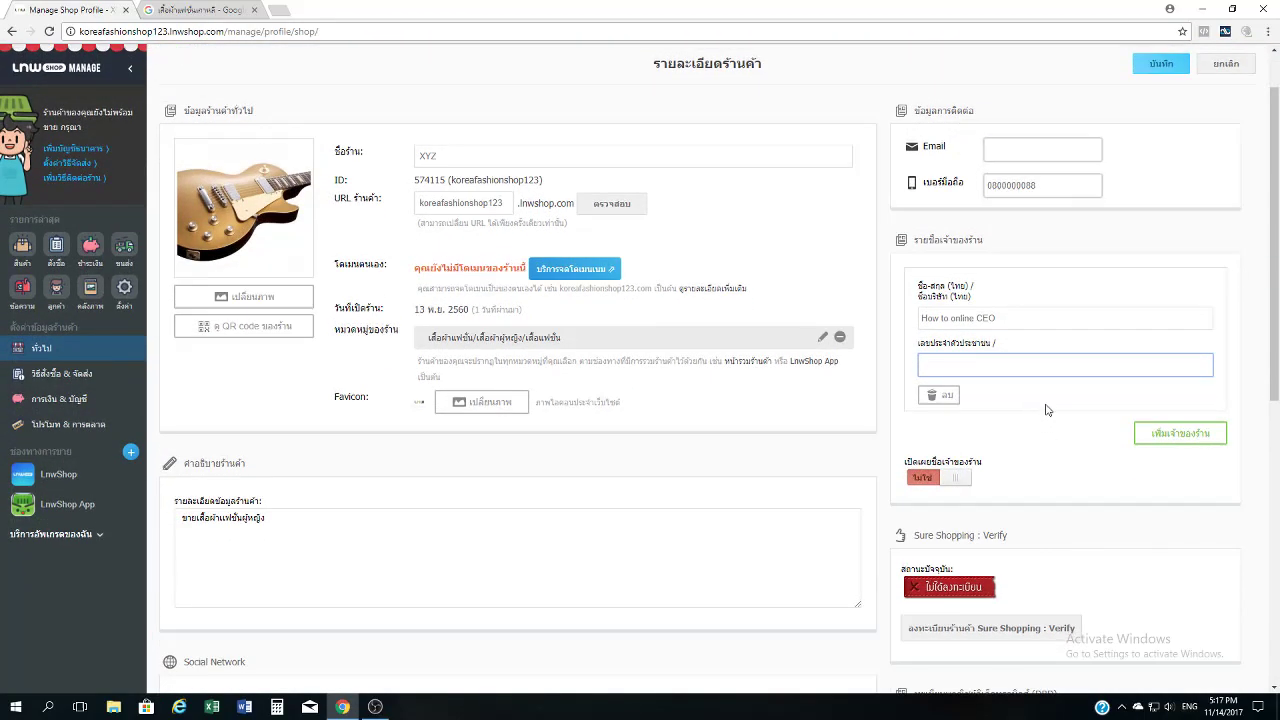
pyautogui.scroll(-3, 1008, 402)
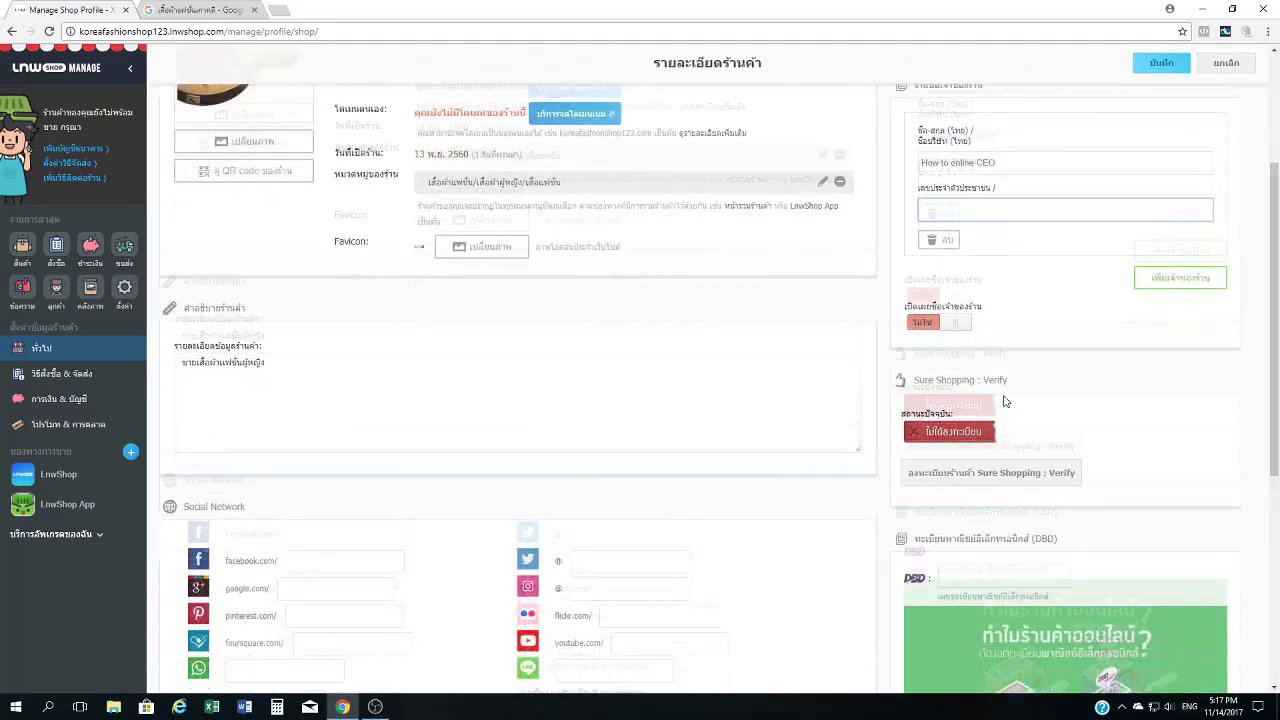
pyautogui.scroll(2, 1037, 278)
pyautogui.scroll(-3, 1037, 282)
pyautogui.scroll(2, 1034, 277)
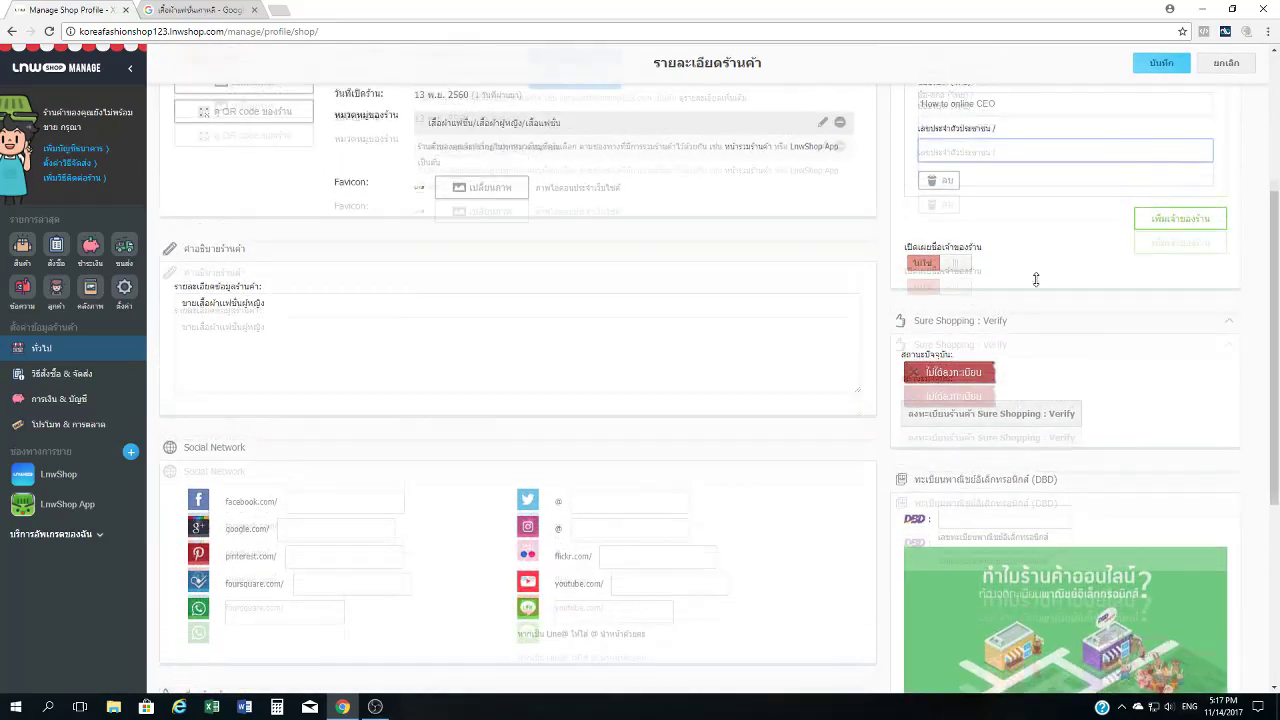
pyautogui.click(922, 345)
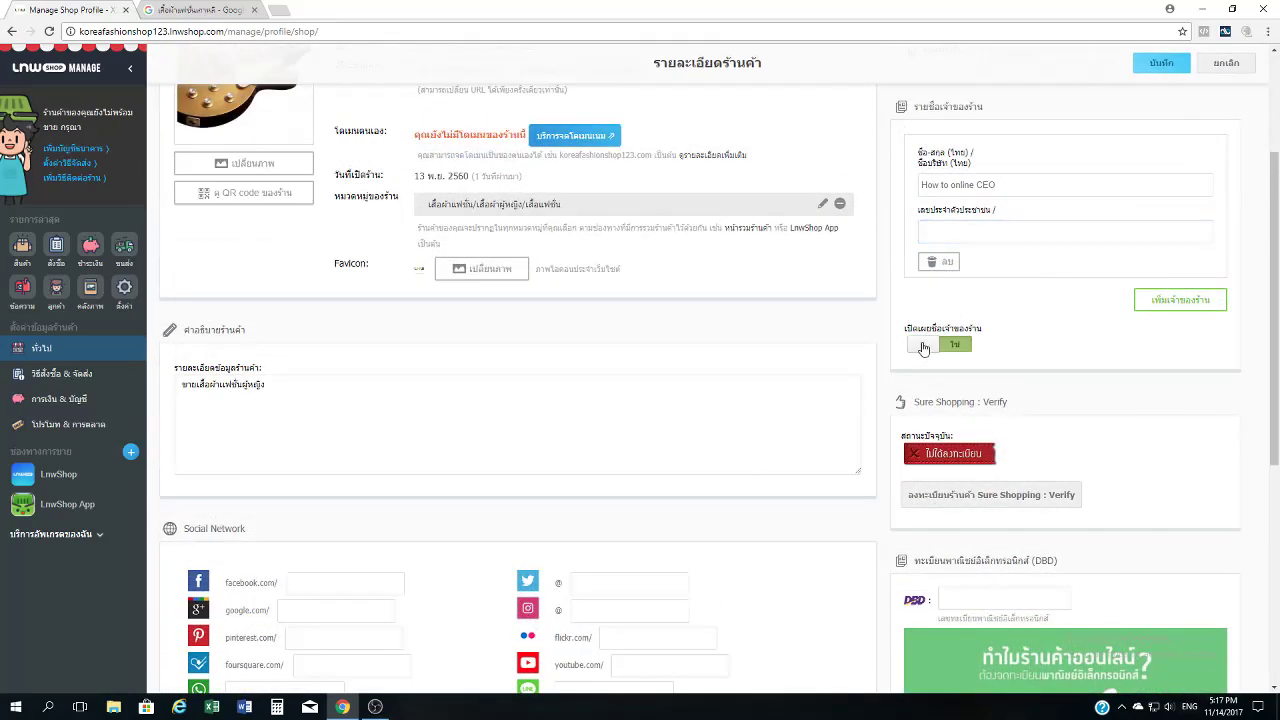
pyautogui.click(922, 345)
# Place the cursor in the shop description box, ready to edit it.
pyautogui.click(378, 411)
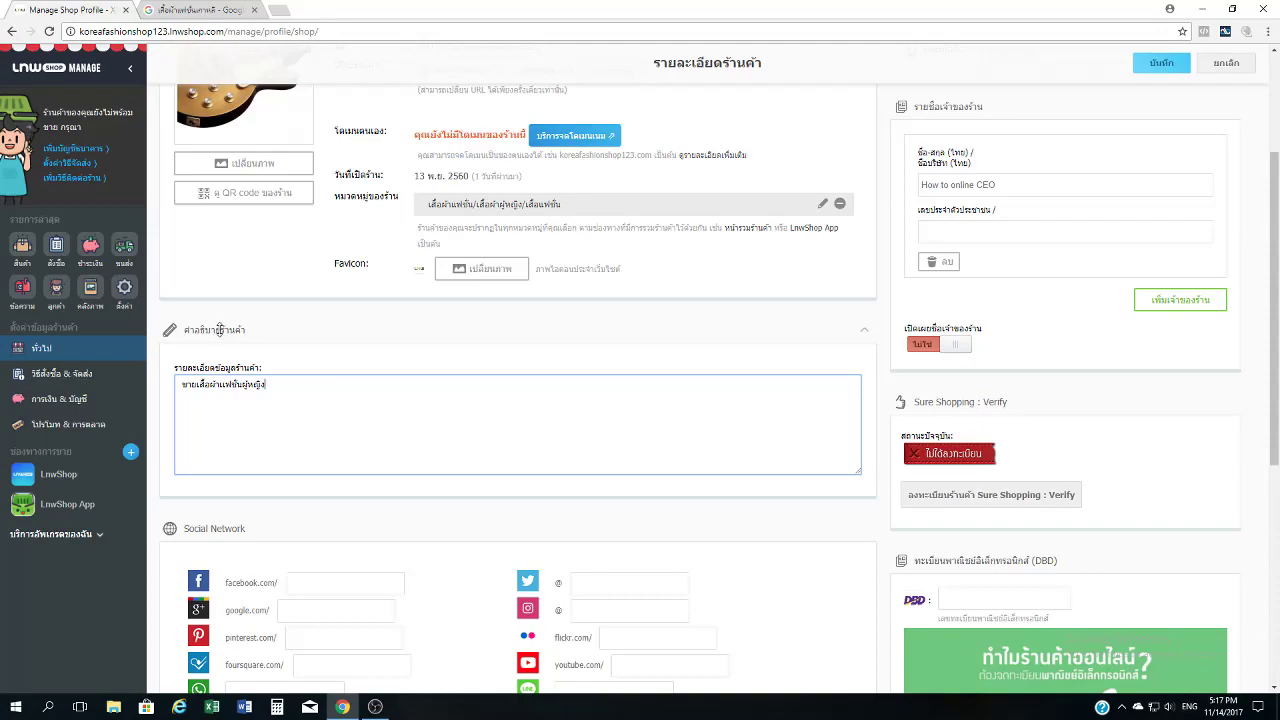
pyautogui.click(272, 372)
pyautogui.click(285, 391)
# Highlight competitors' descriptions in the เสื้อผ้าแฟชั่นเกาหลี search results, then return to LnwShop.
pyautogui.click(203, 9)
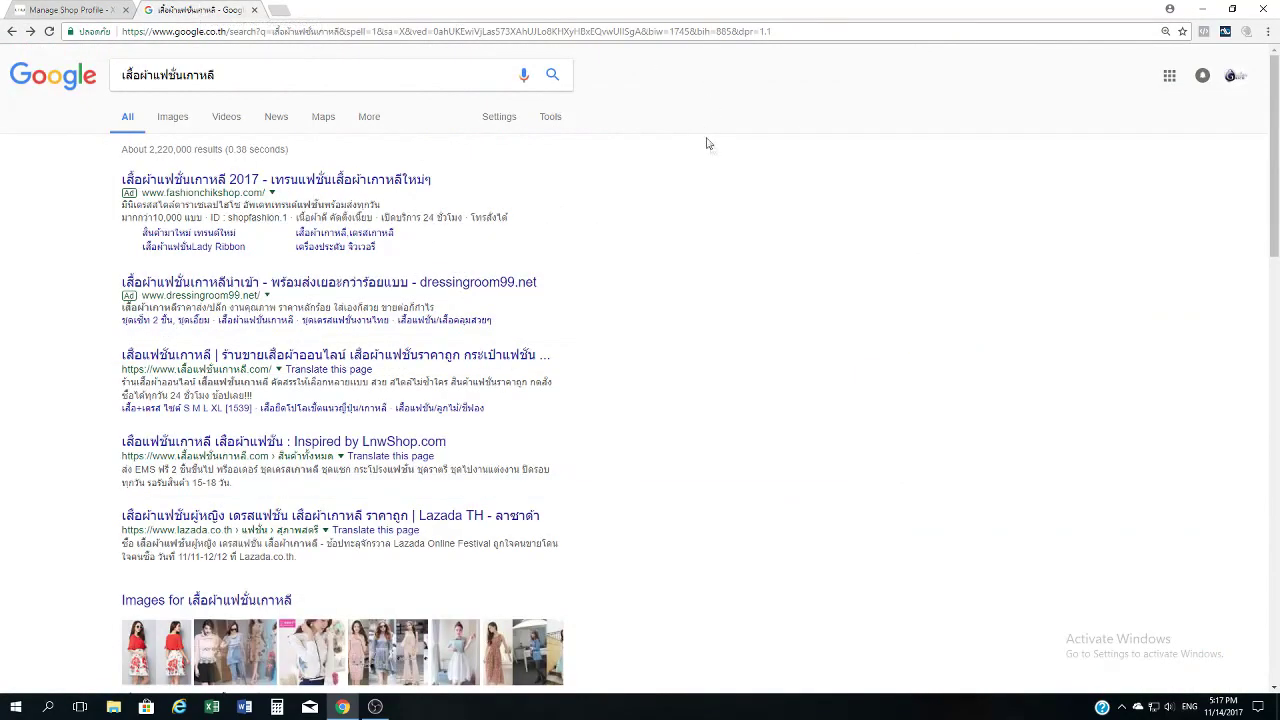
pyautogui.moveTo(434, 308); pyautogui.dragTo(123, 307)
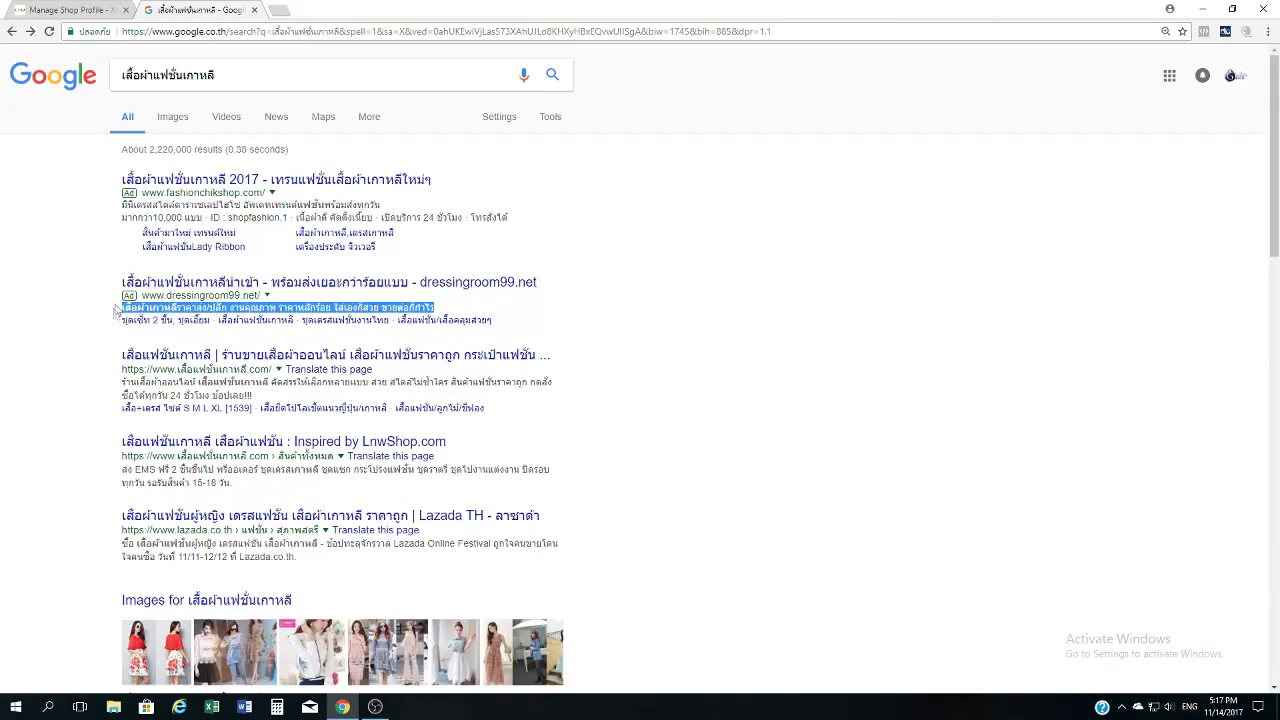
pyautogui.click(86, 361)
pyautogui.moveTo(124, 381); pyautogui.dragTo(275, 400)
pyautogui.click(71, 356)
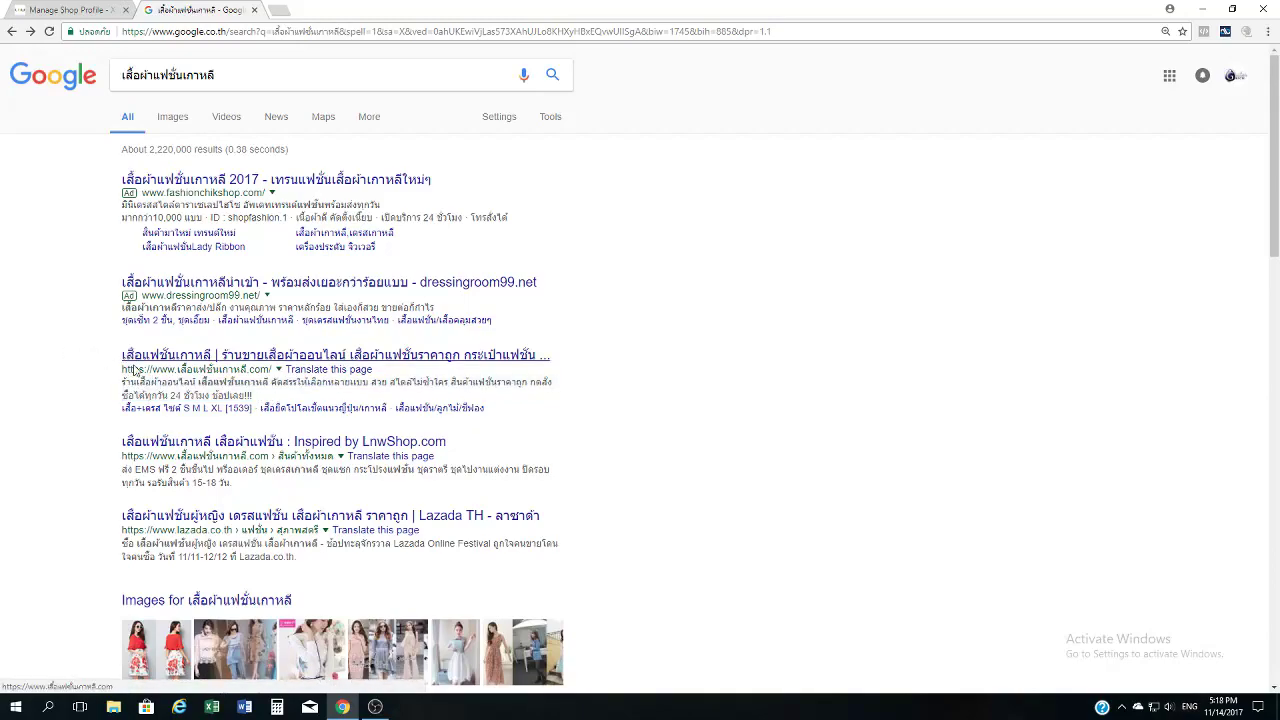
pyautogui.moveTo(123, 380); pyautogui.dragTo(292, 396)
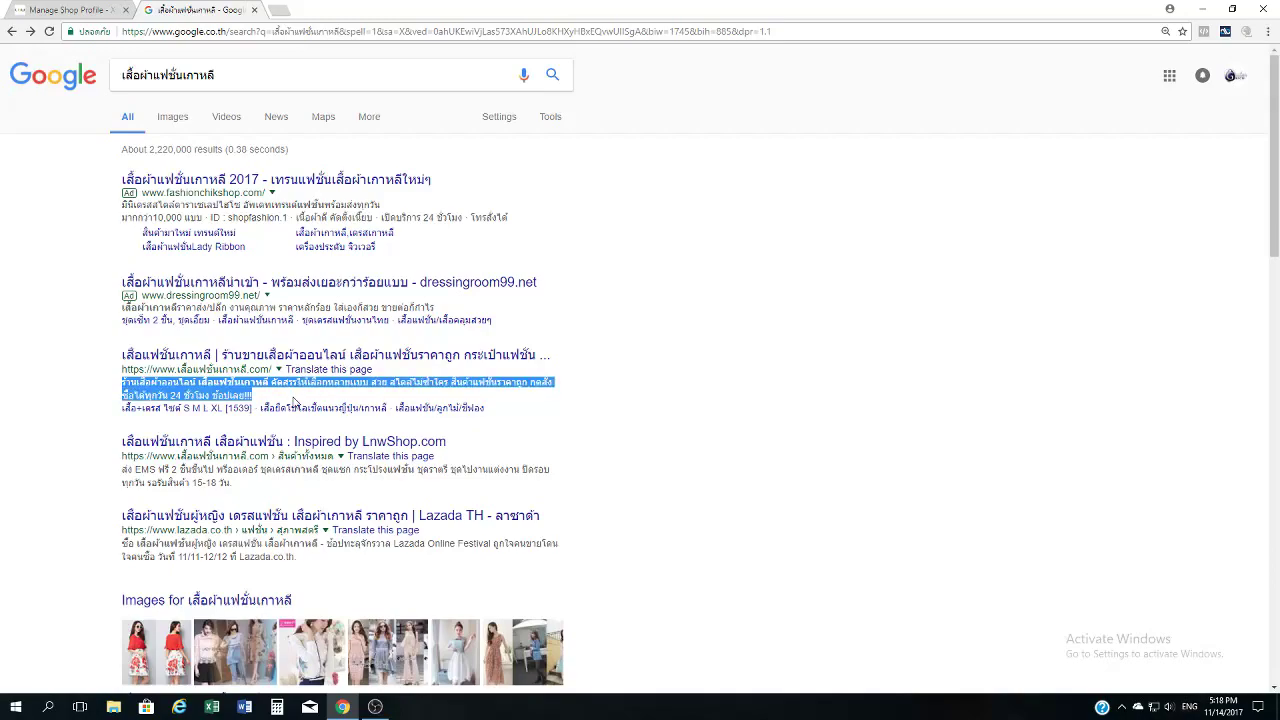
pyautogui.click(326, 397)
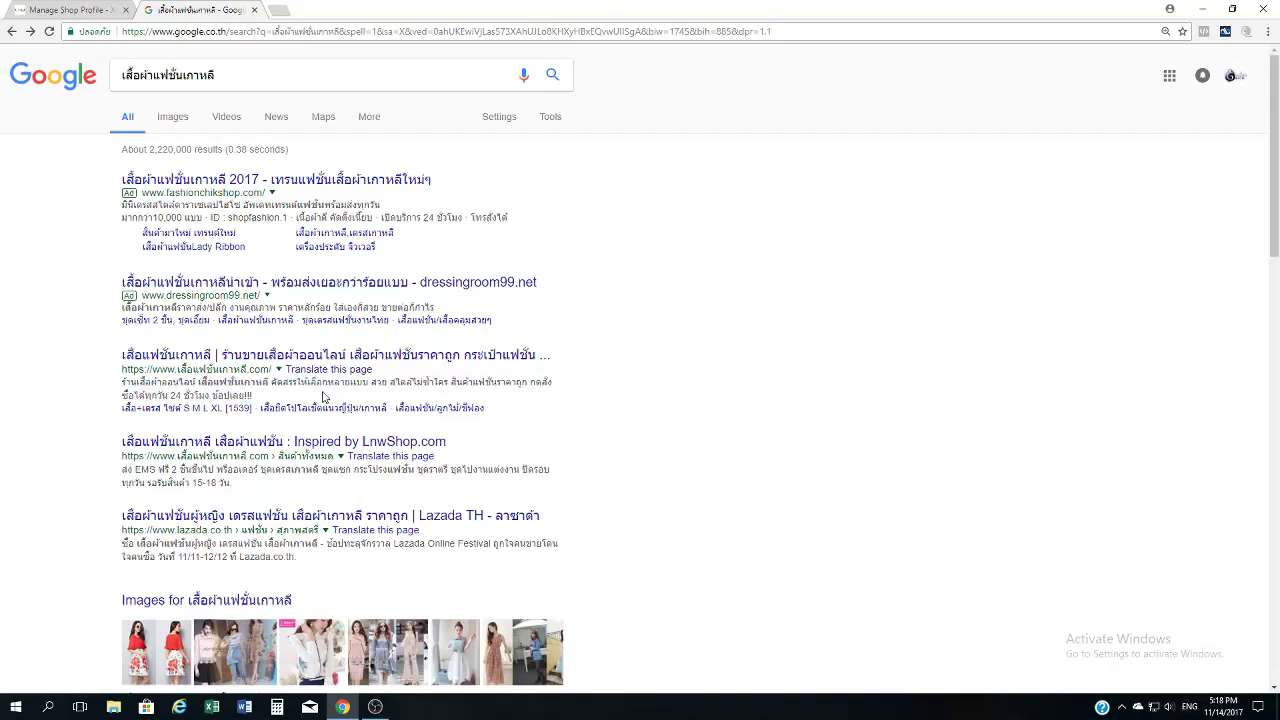
pyautogui.click(60, 10)
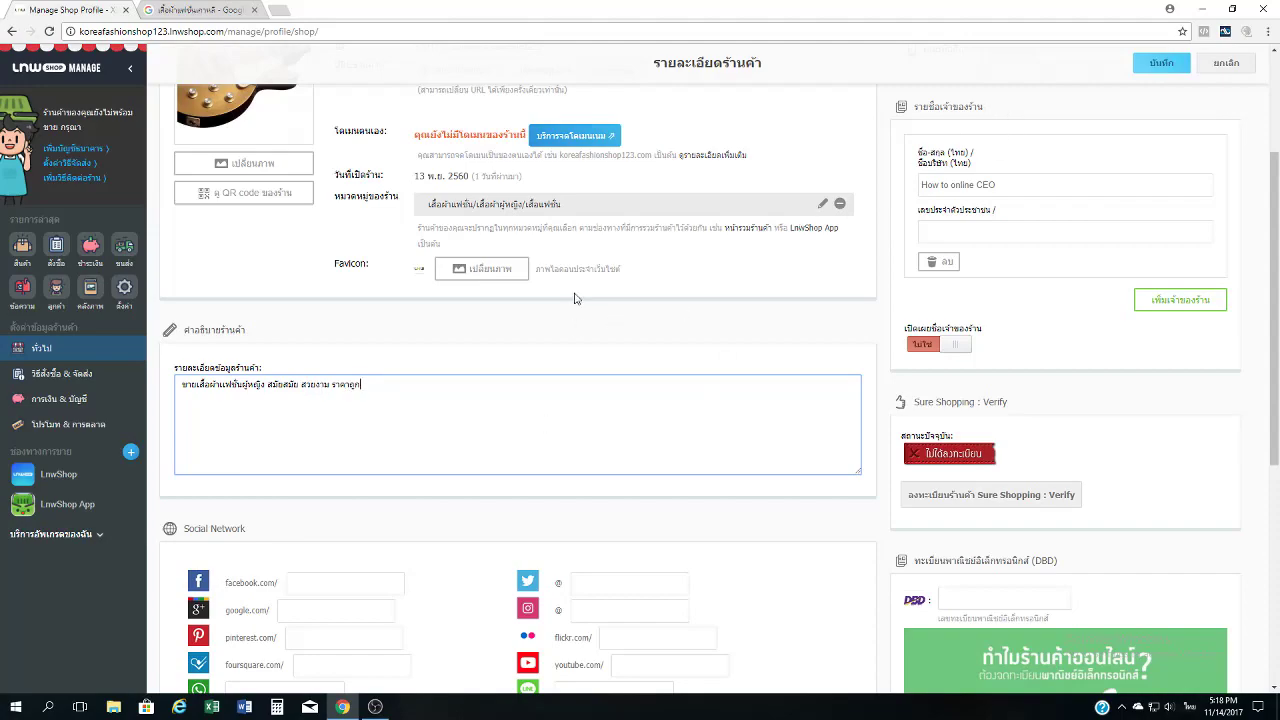
# Save the profile, dismiss the EMPTY_OWNER_TAX_ID alert, enter the owner's tax ID and save again.
pyautogui.click(1162, 63)
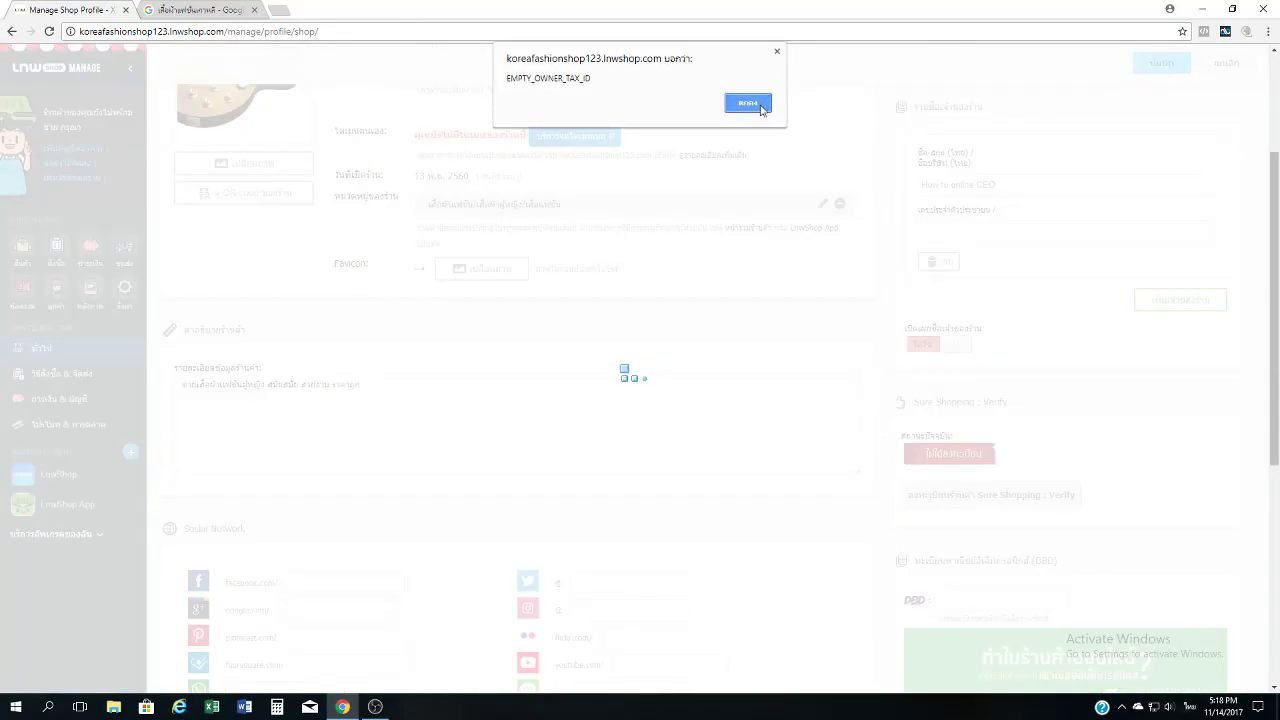
pyautogui.click(764, 105)
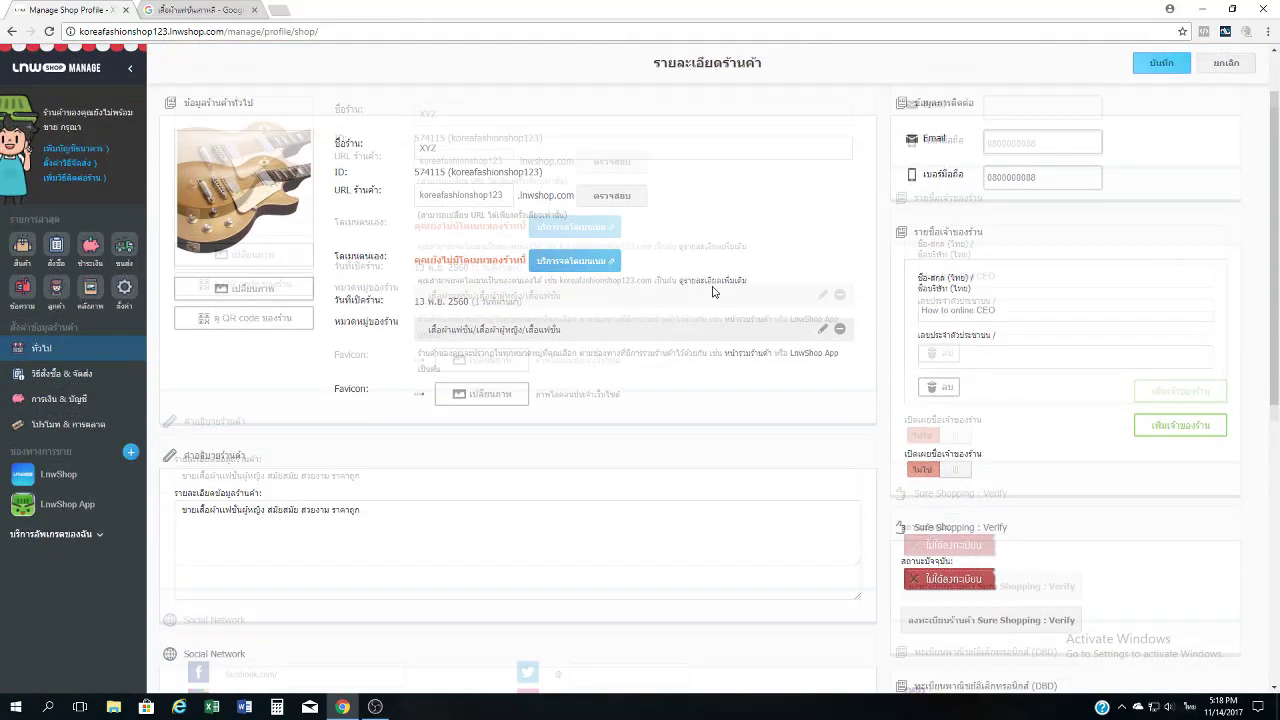
pyautogui.click(1060, 292)
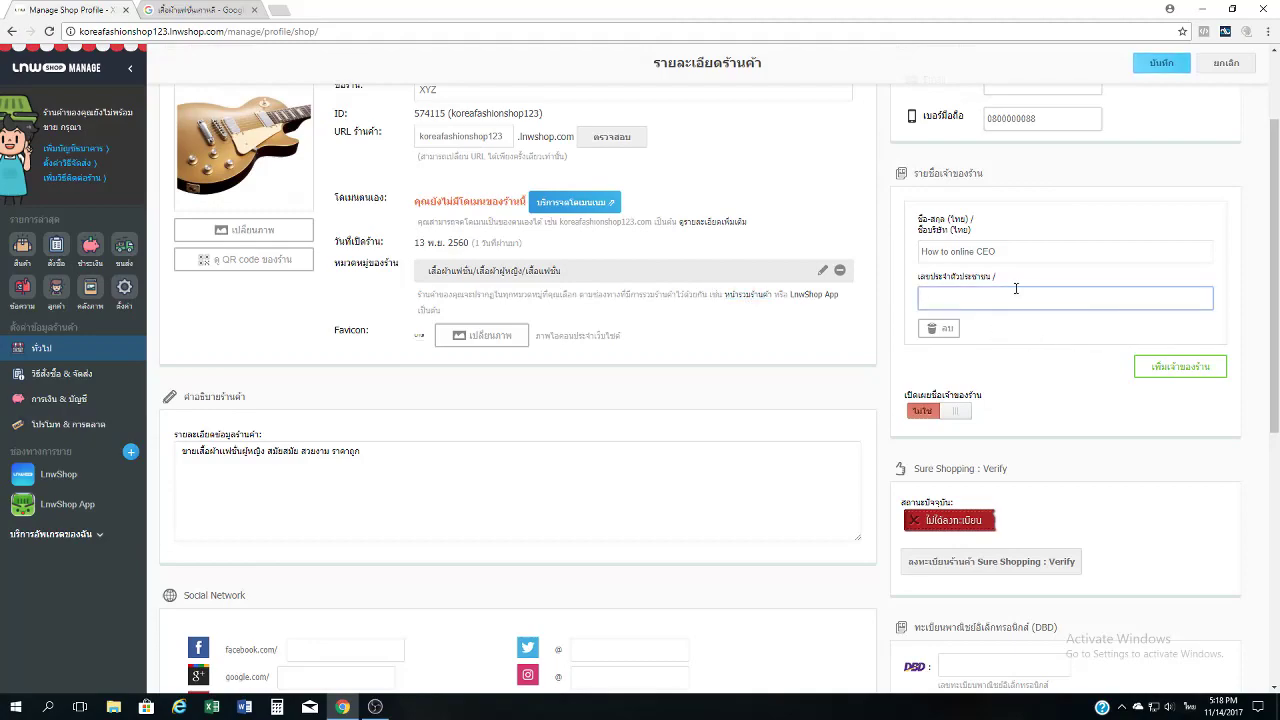
pyautogui.click(1158, 63)
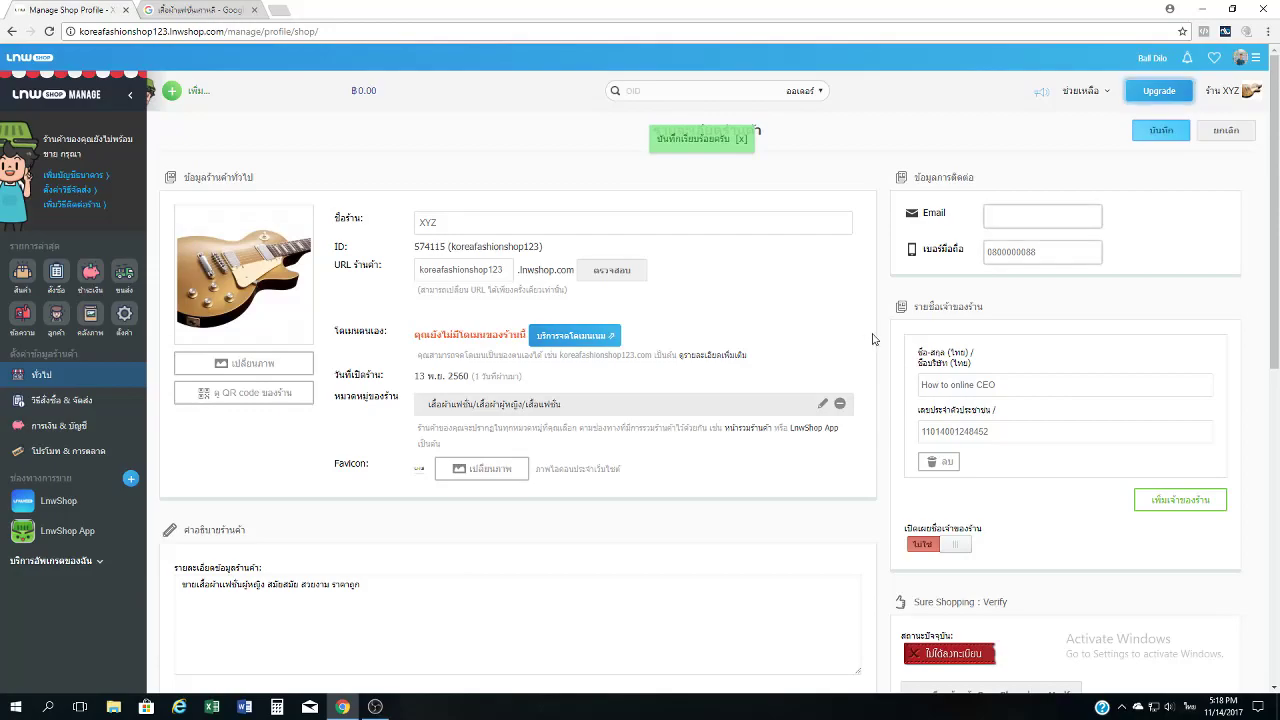
pyautogui.scroll(-2, 885, 335)
pyautogui.click(980, 297)
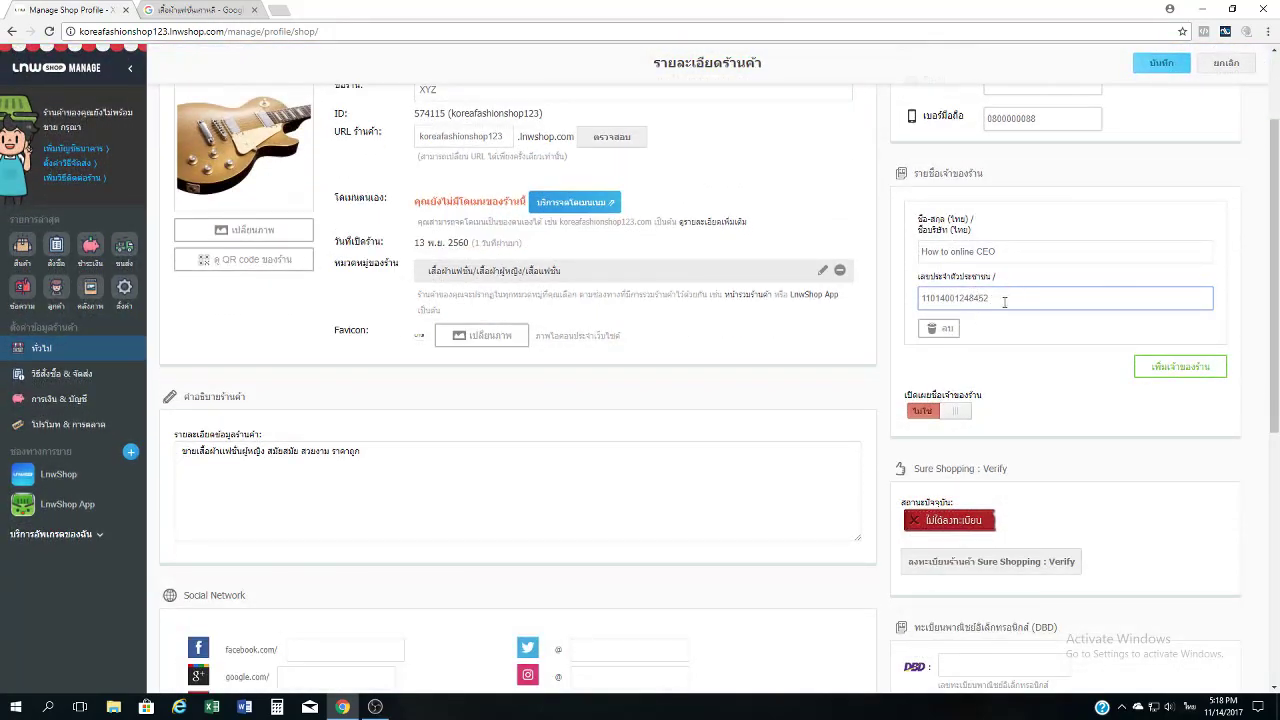
# Scroll down to the Social Network section of the shop details.
pyautogui.scroll(-1, 1012, 298)
pyautogui.scroll(-1, 1037, 273)
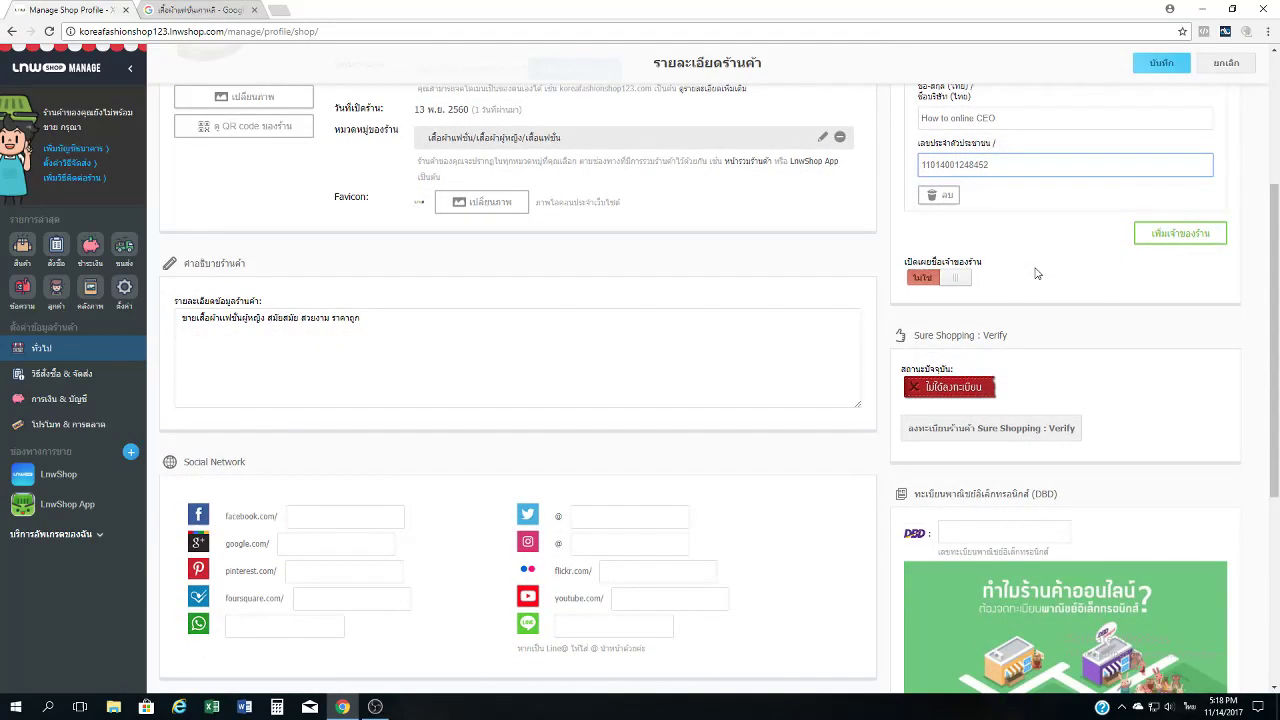
pyautogui.click(626, 323)
pyautogui.scroll(-3, 626, 323)
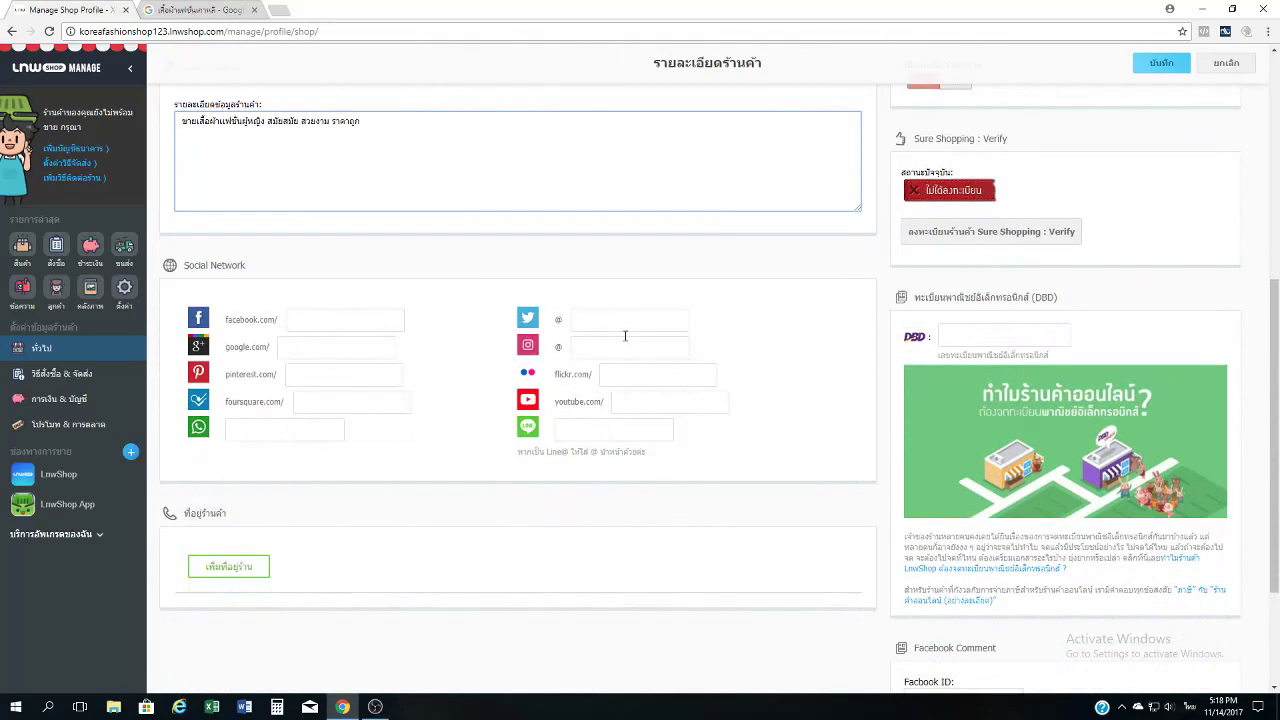
pyautogui.click(343, 318)
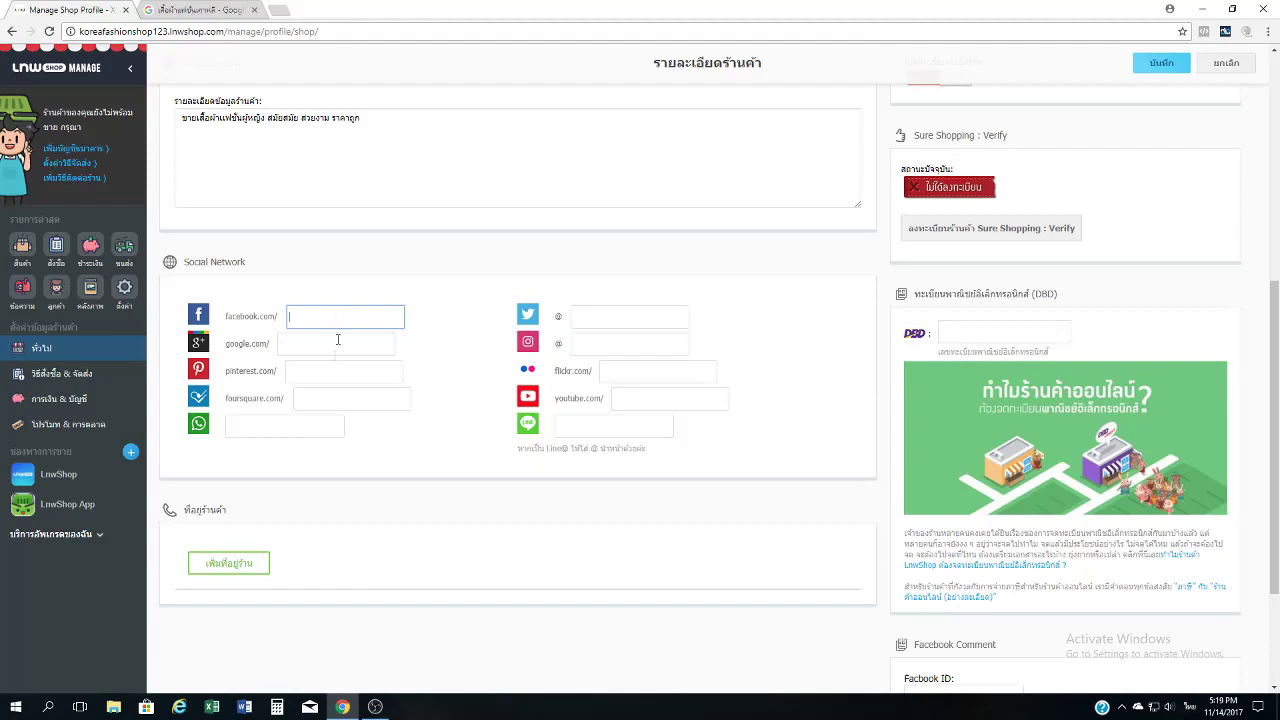
# Enter the shop's Line ID and save the profile.
pyautogui.click(603, 424)
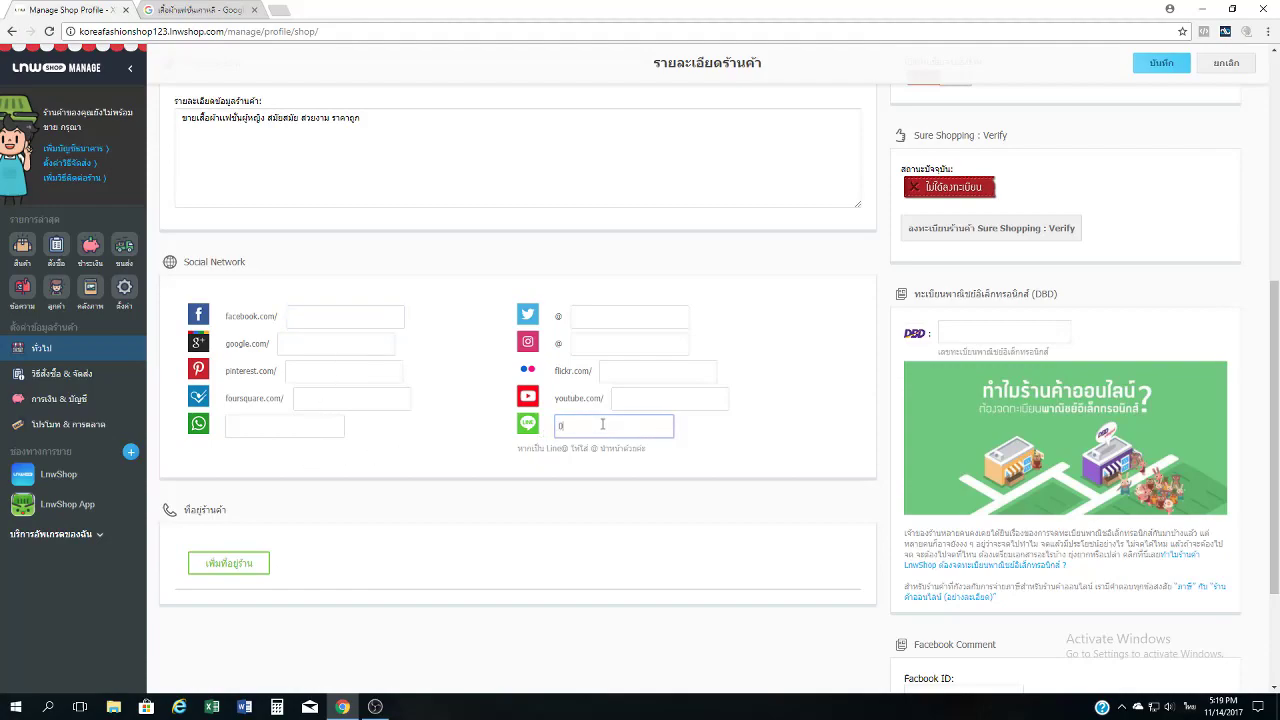
pyautogui.click(789, 429)
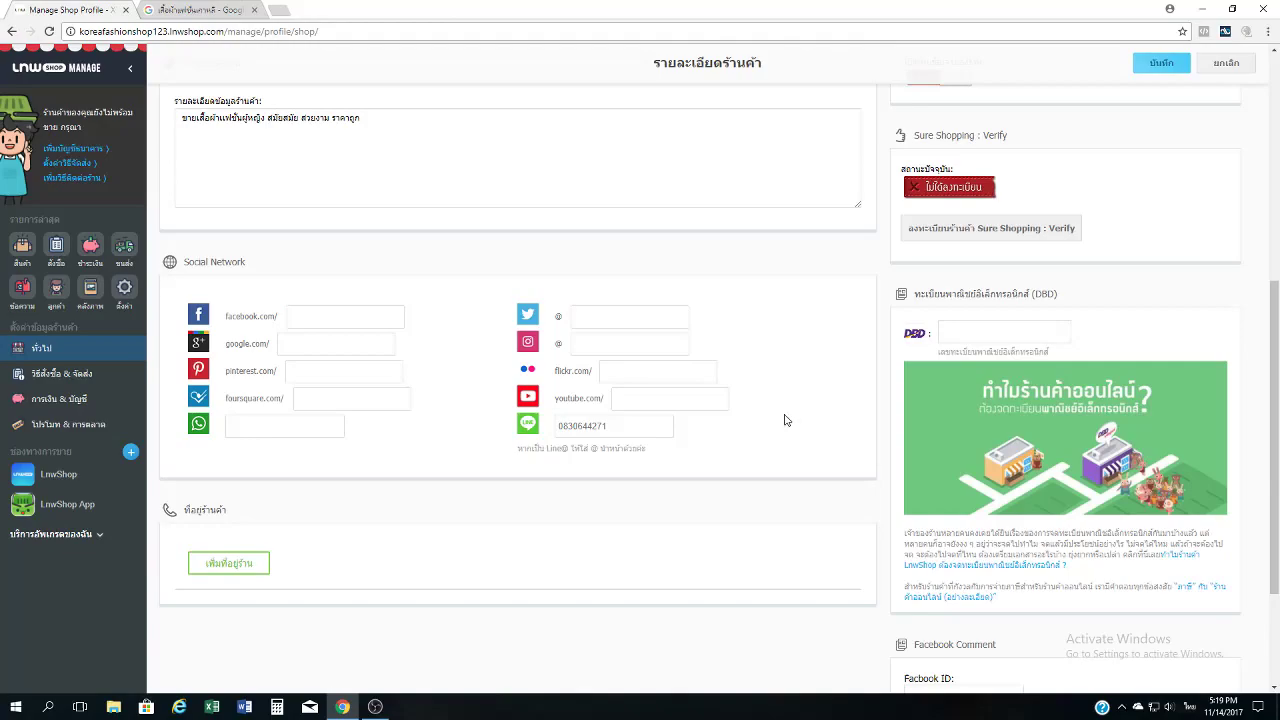
pyautogui.scroll(1, 785, 421)
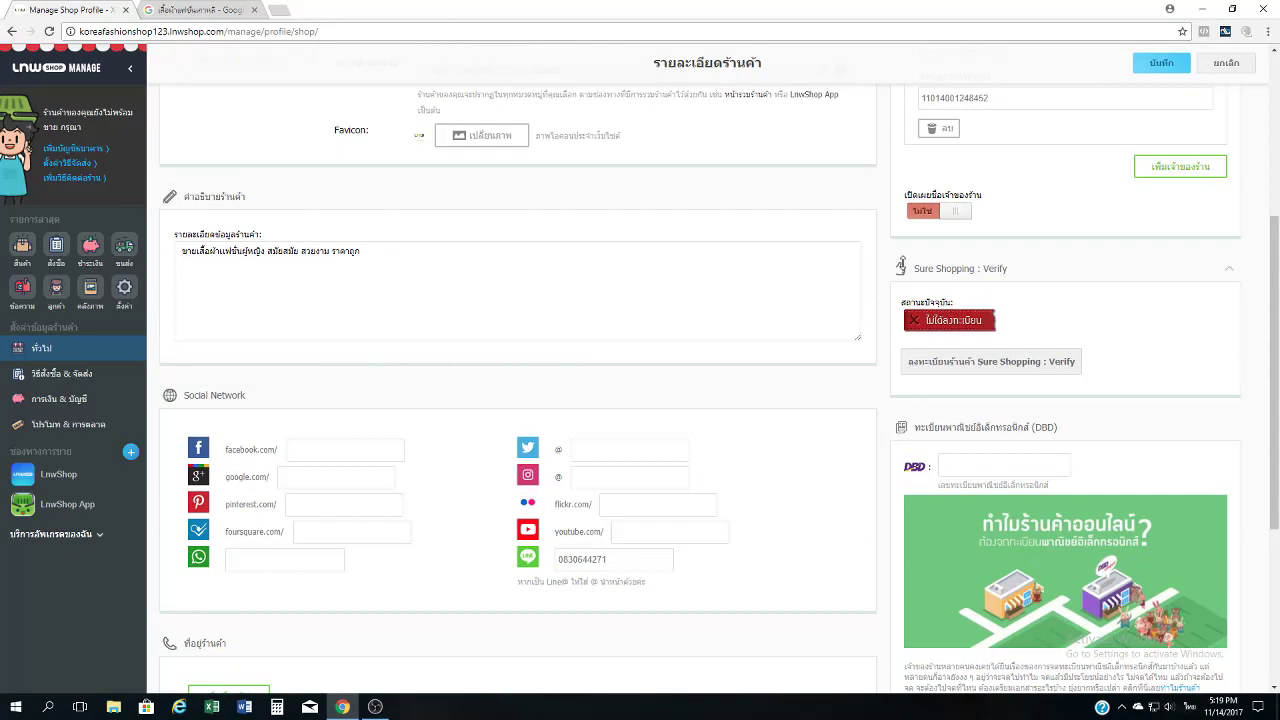
pyautogui.click(1163, 68)
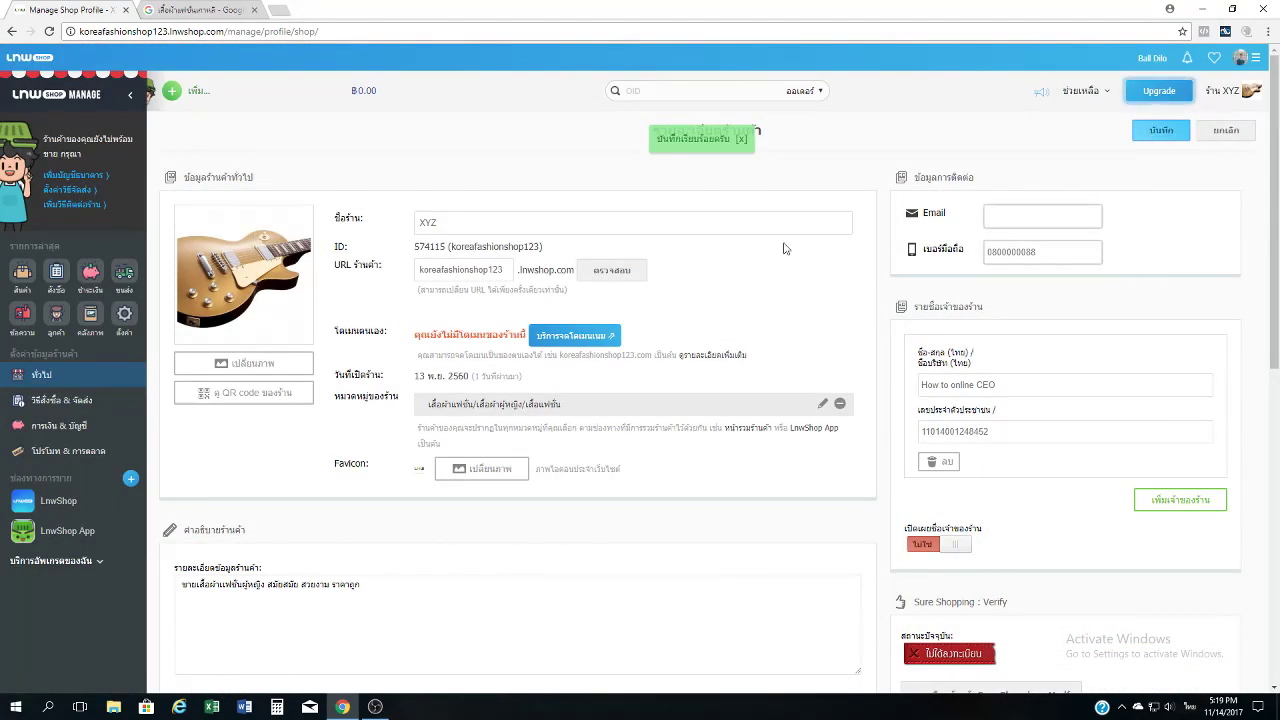
pyautogui.scroll(-1, 786, 249)
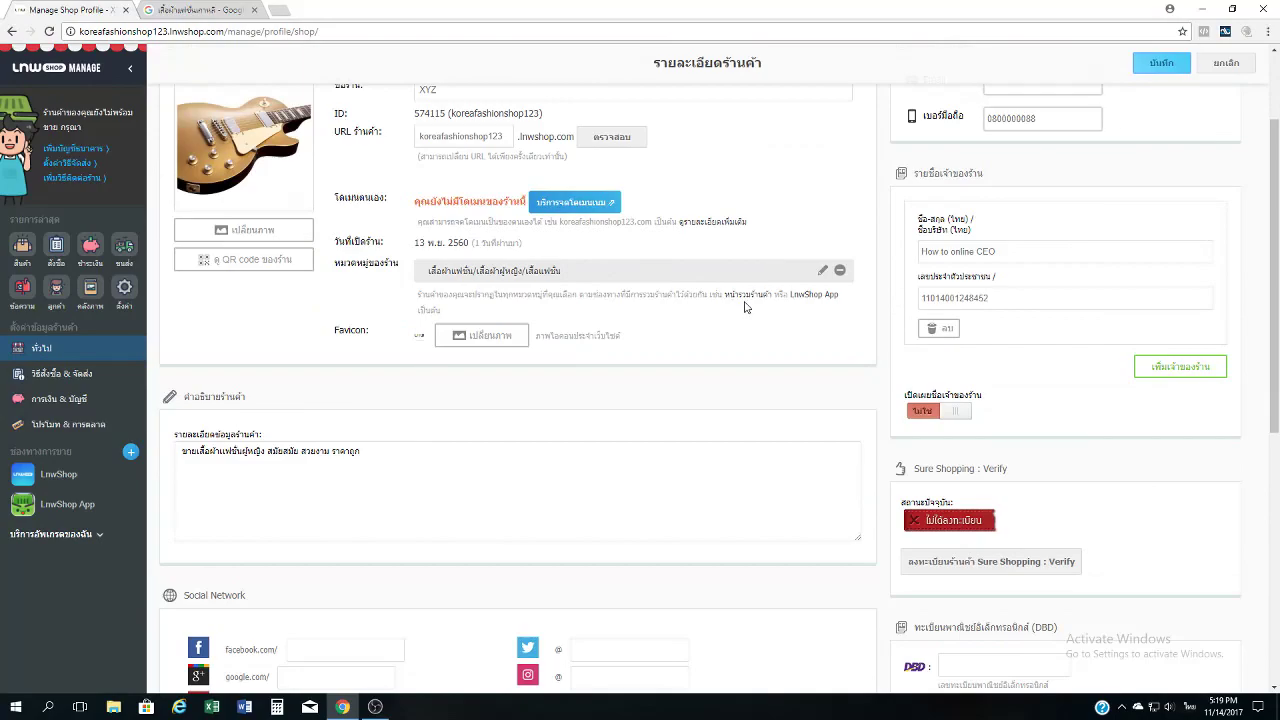
pyautogui.scroll(1, 867, 308)
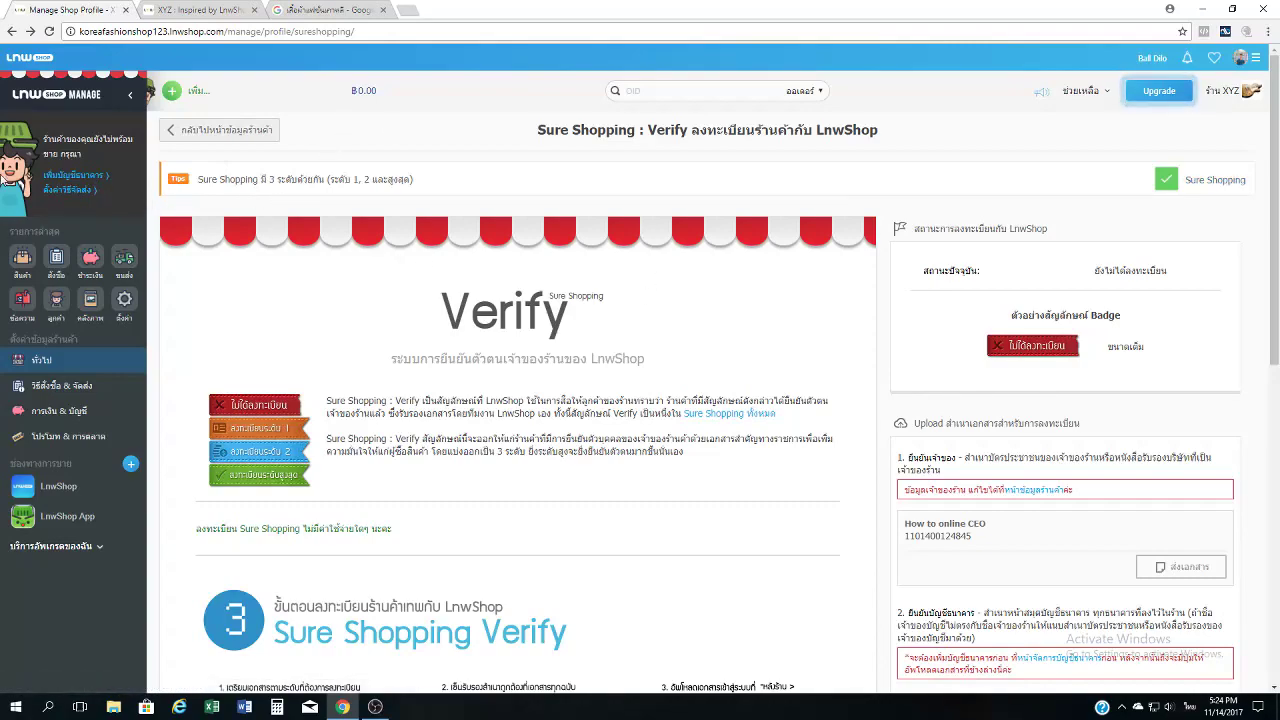
# Open the บัญชีรับเงิน payment accounts page from the sidebar.
pyautogui.click(73, 183)
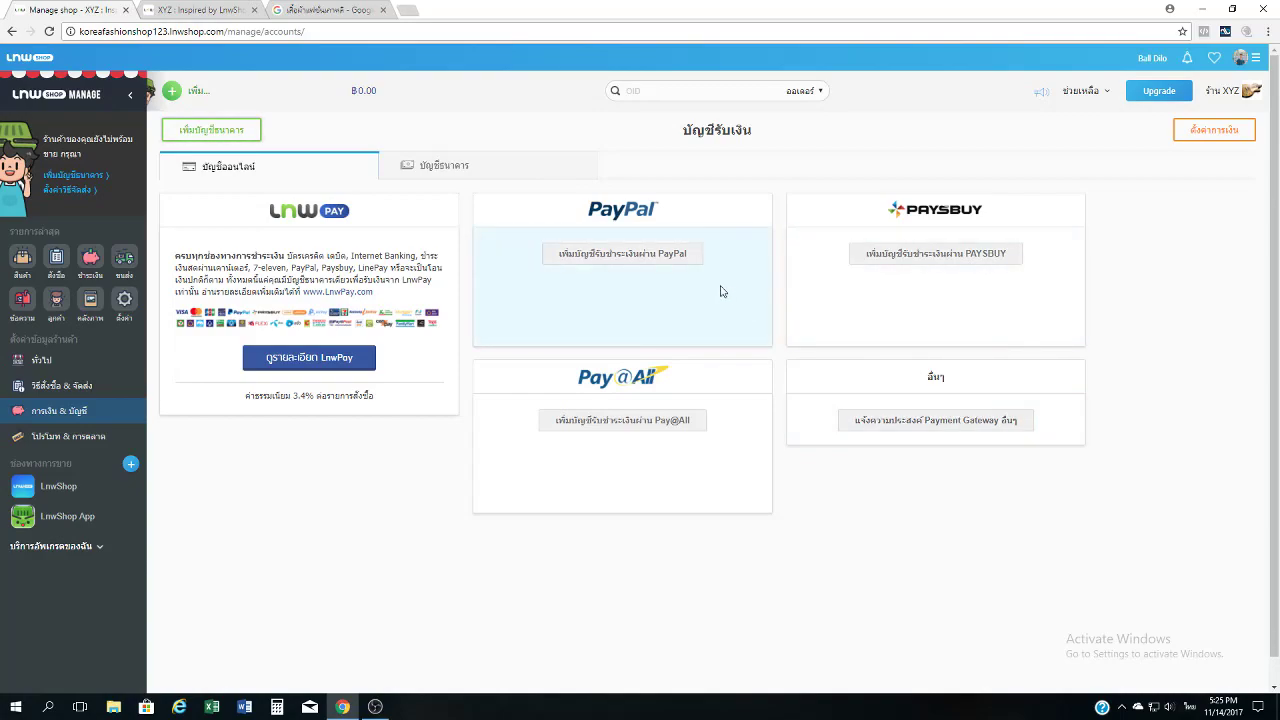
# Open the PayPal account form and keep THB as its currency.
pyautogui.click(650, 255)
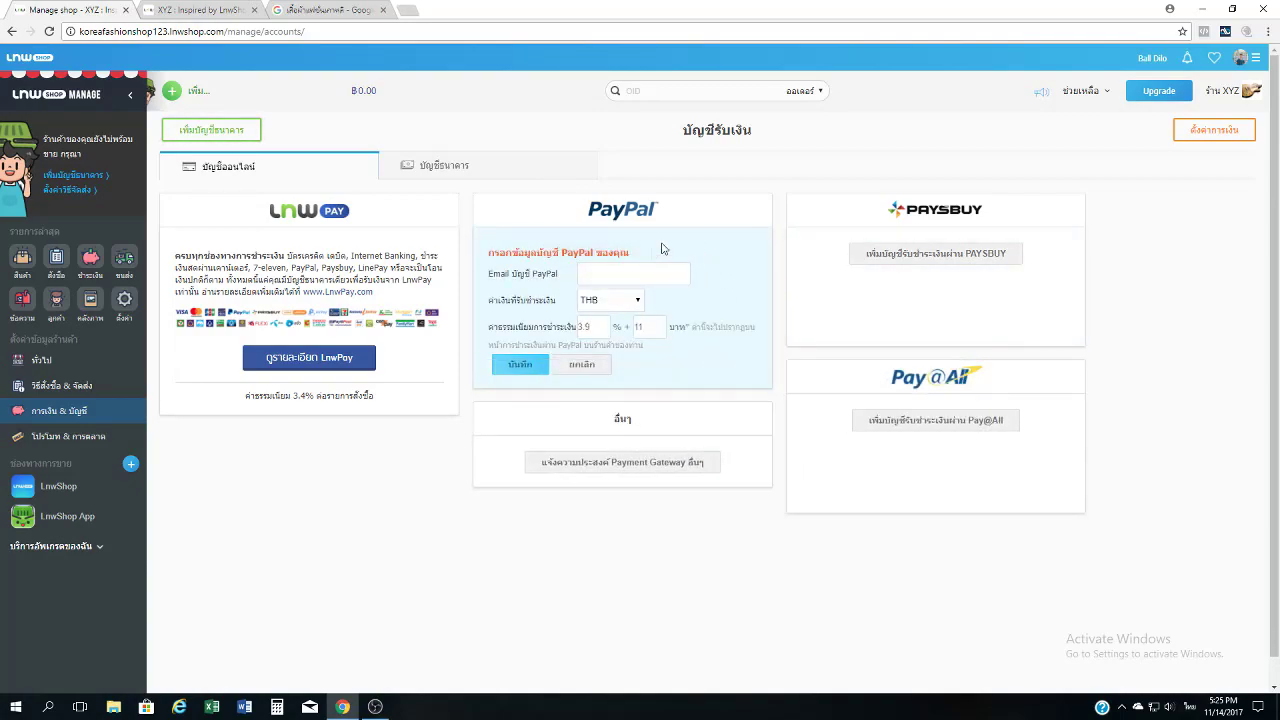
pyautogui.click(652, 277)
pyautogui.click(612, 303)
pyautogui.click(627, 305)
pyautogui.click(630, 305)
pyautogui.scroll(-1, 630, 305)
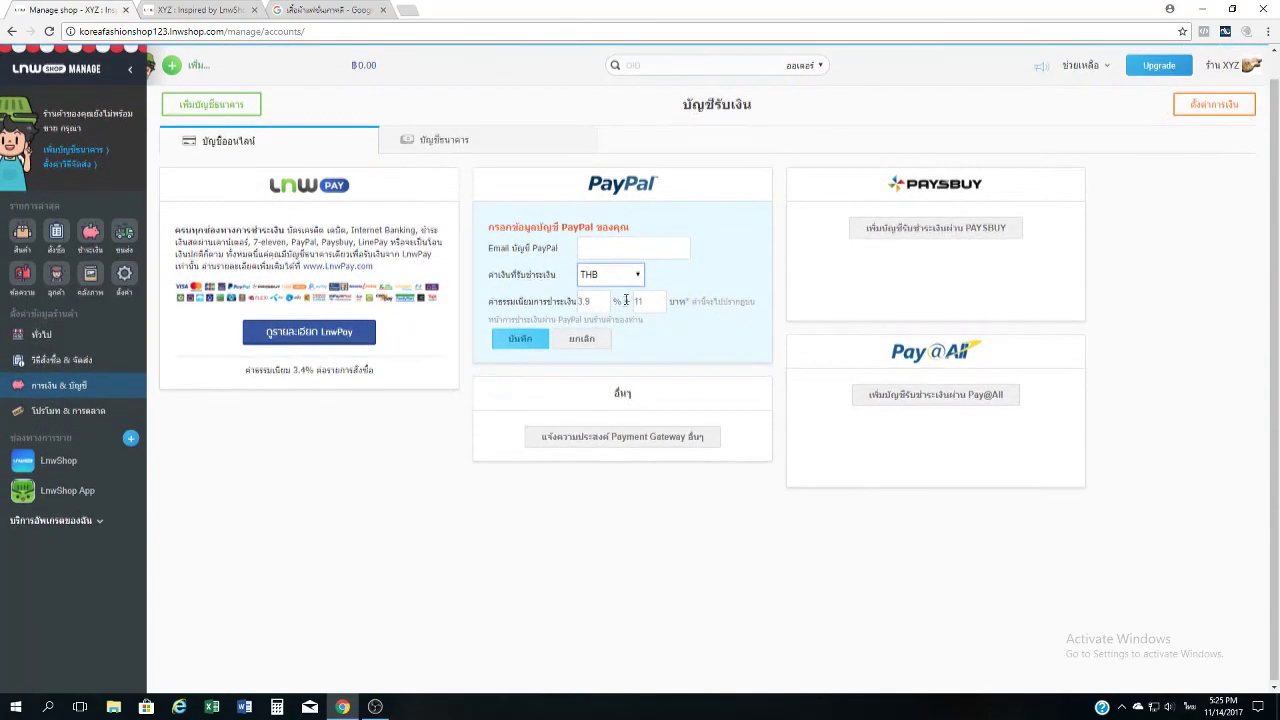
pyautogui.click(632, 279)
pyautogui.click(652, 294)
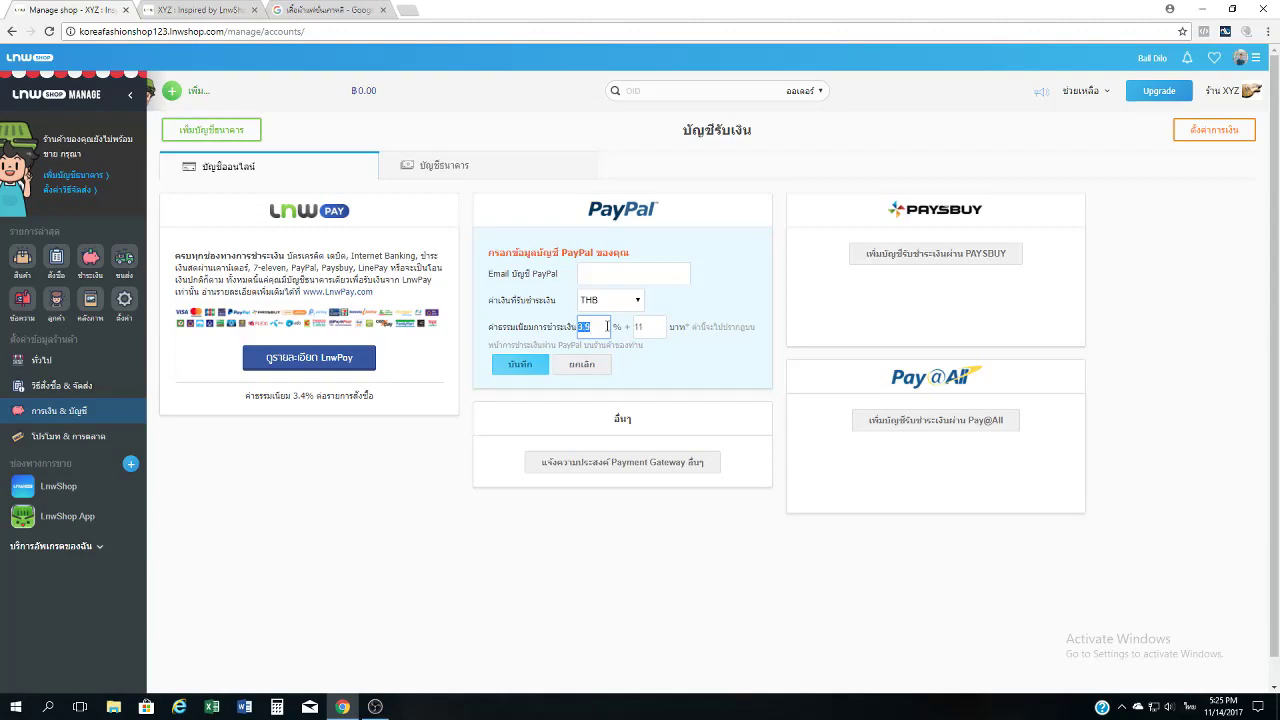
# Save the PayPal payment option with its 3.9% + 11 fee.
pyautogui.click(659, 328)
pyautogui.click(521, 368)
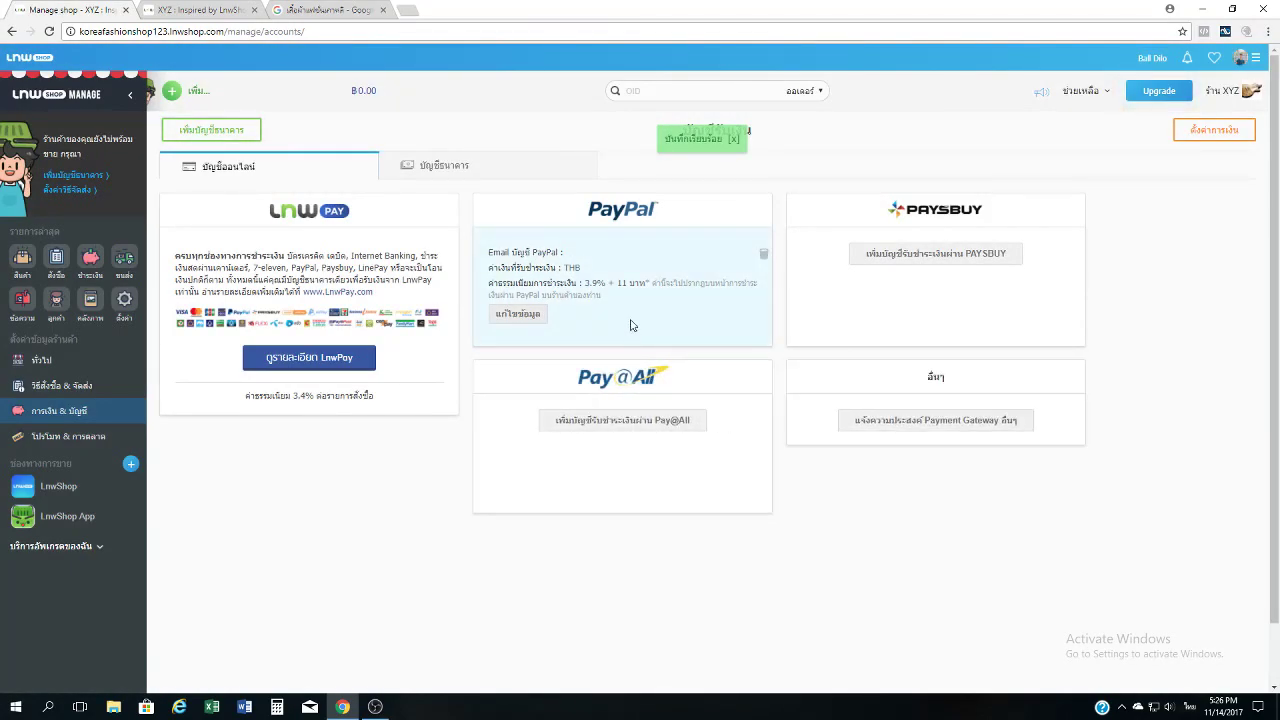
pyautogui.click(509, 173)
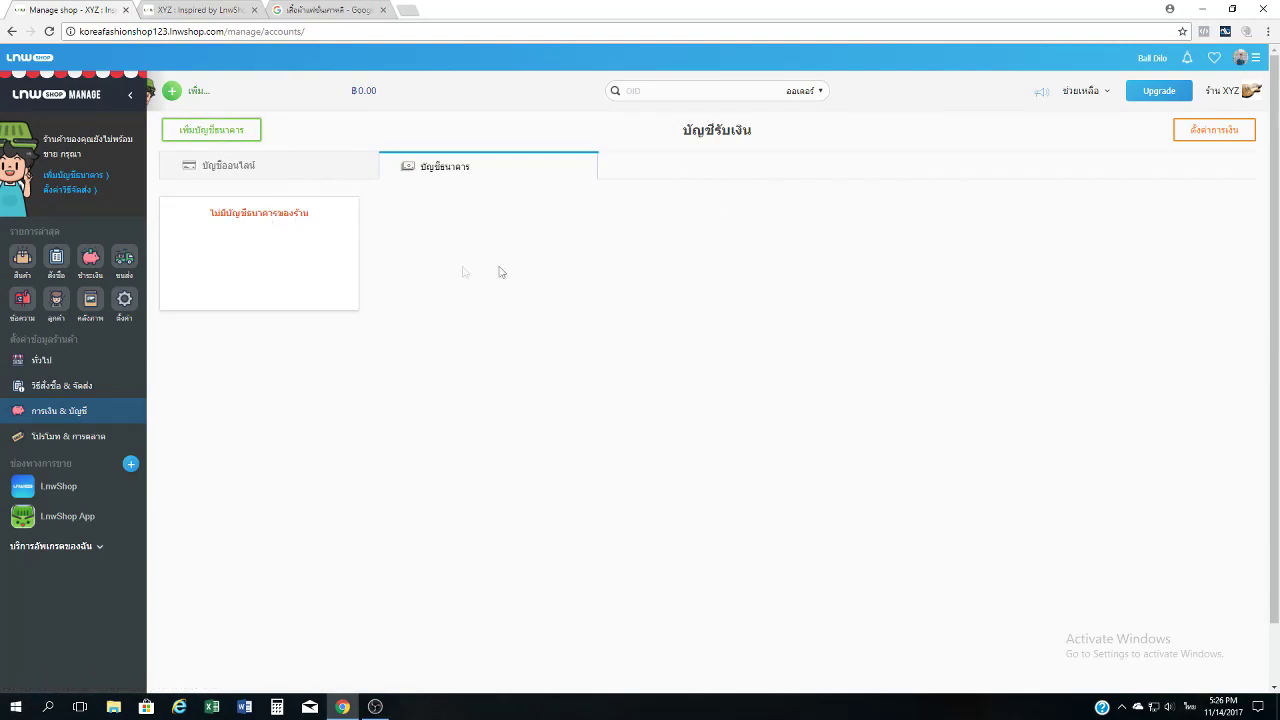
# Start a new bank account with the holder's name and account number.
pyautogui.click(229, 140)
pyautogui.click(511, 246)
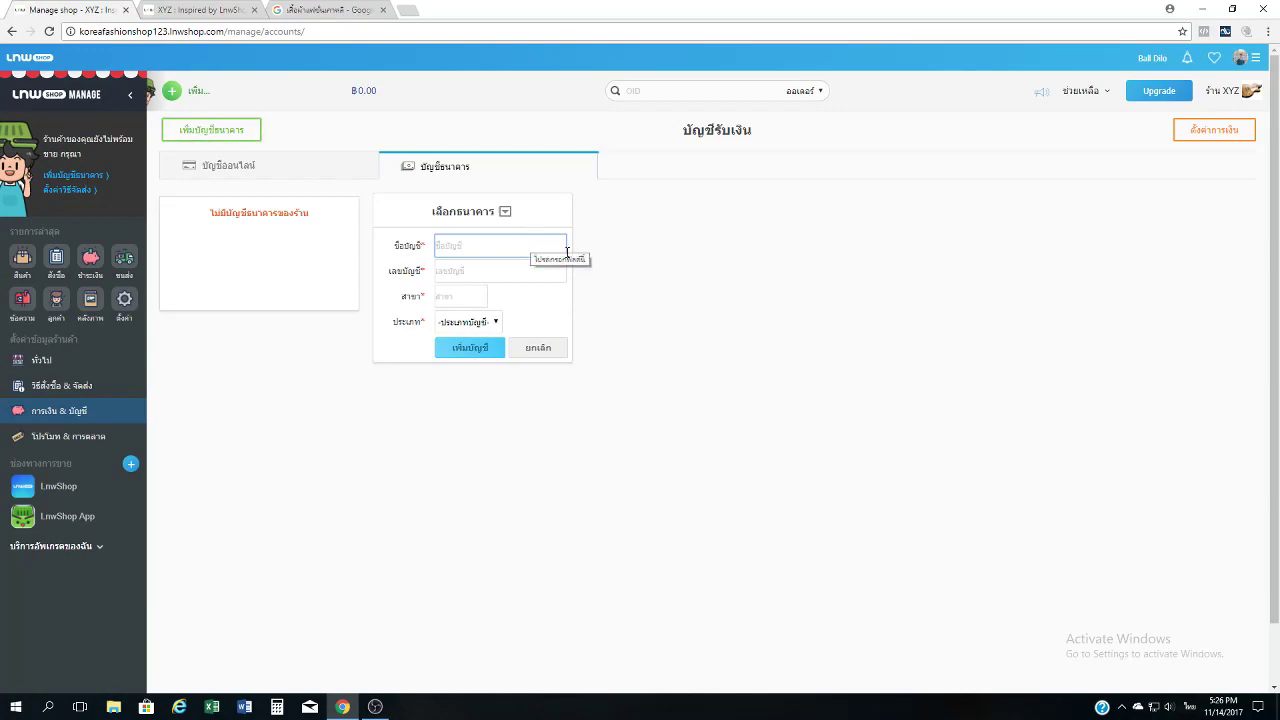
pyautogui.write('กส')
pyautogui.press('BackSpace')
pyautogui.press('BackSpace')
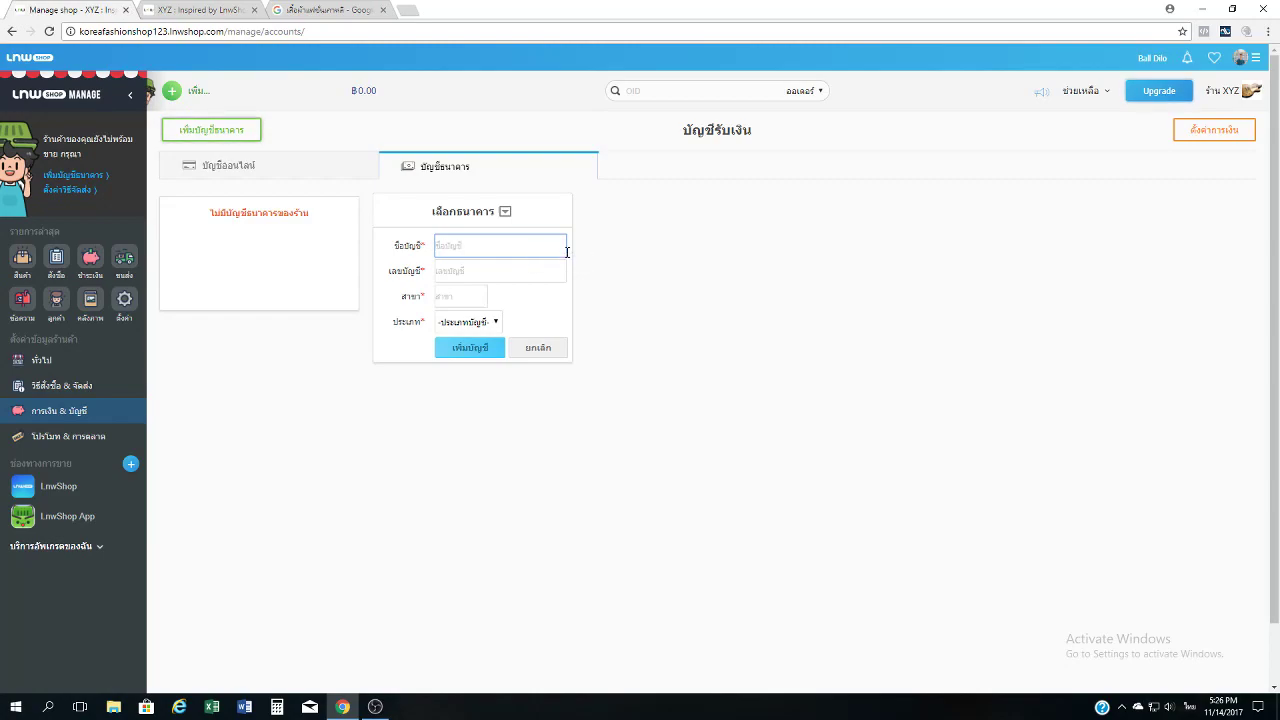
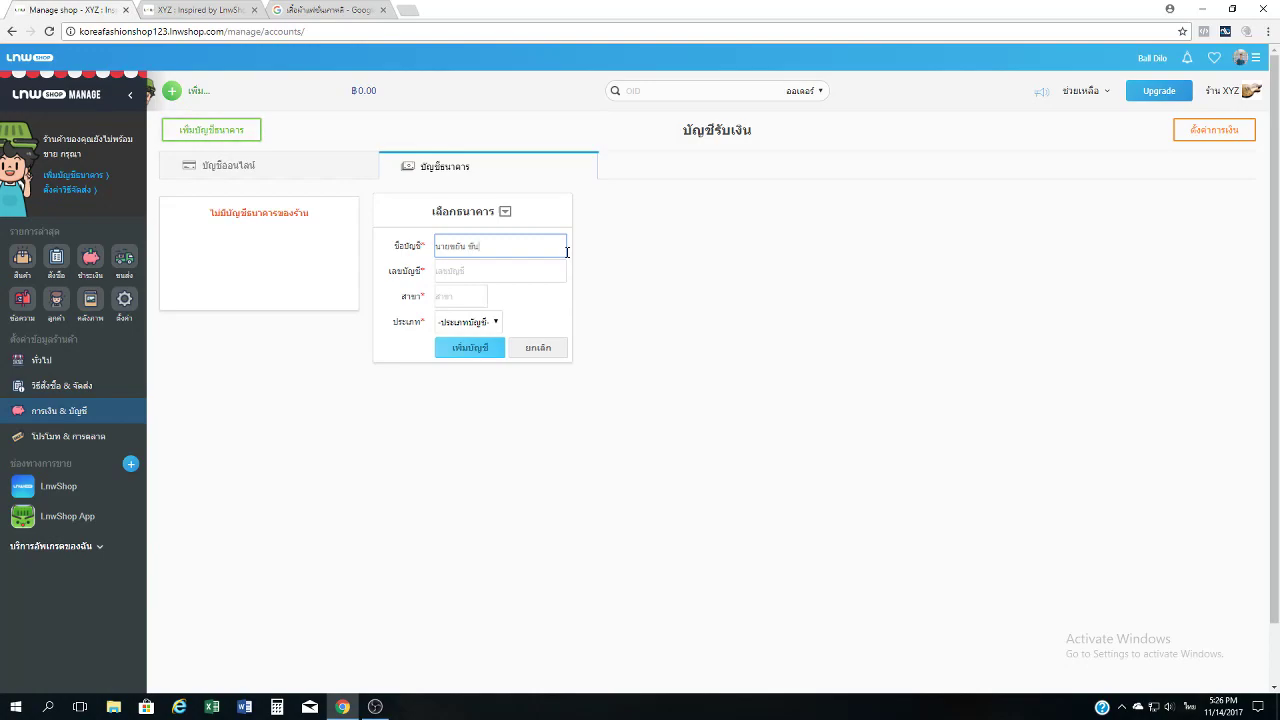
pyautogui.press('Tab')
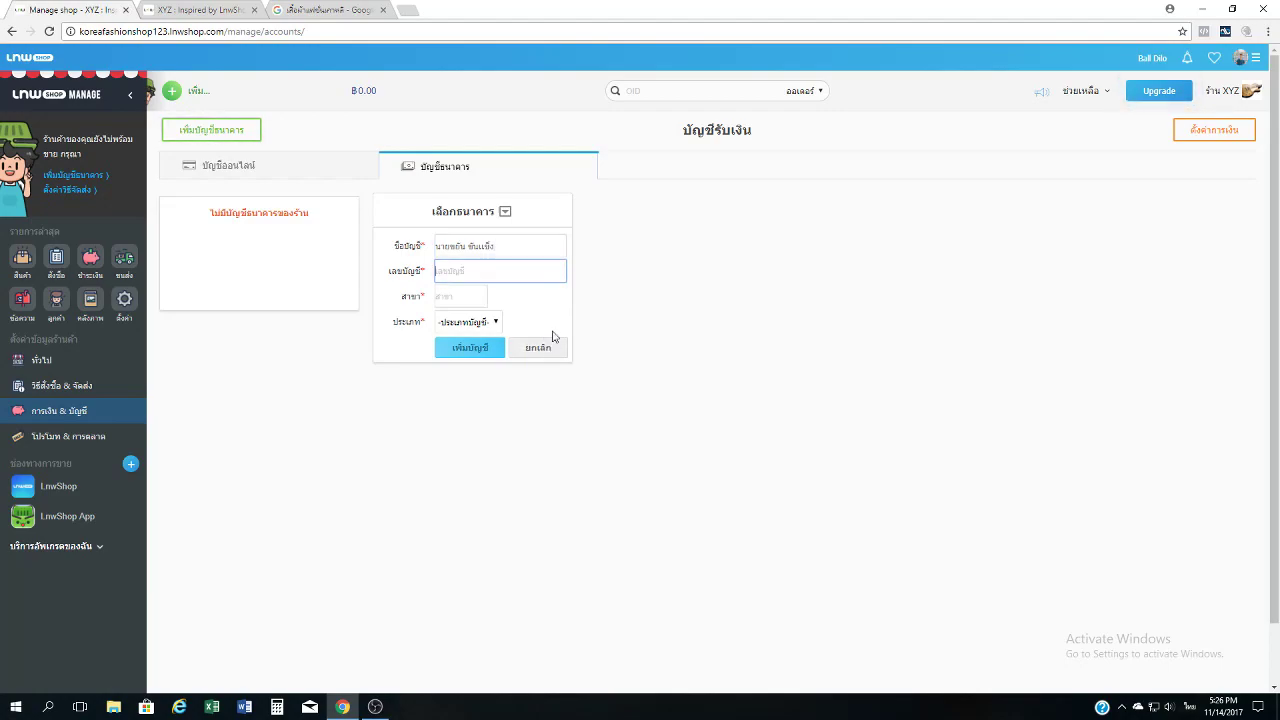
# Set branch พระราม 3 and savings type ออมทรัพย์, submit, and dismiss the alert.
pyautogui.click(457, 294)
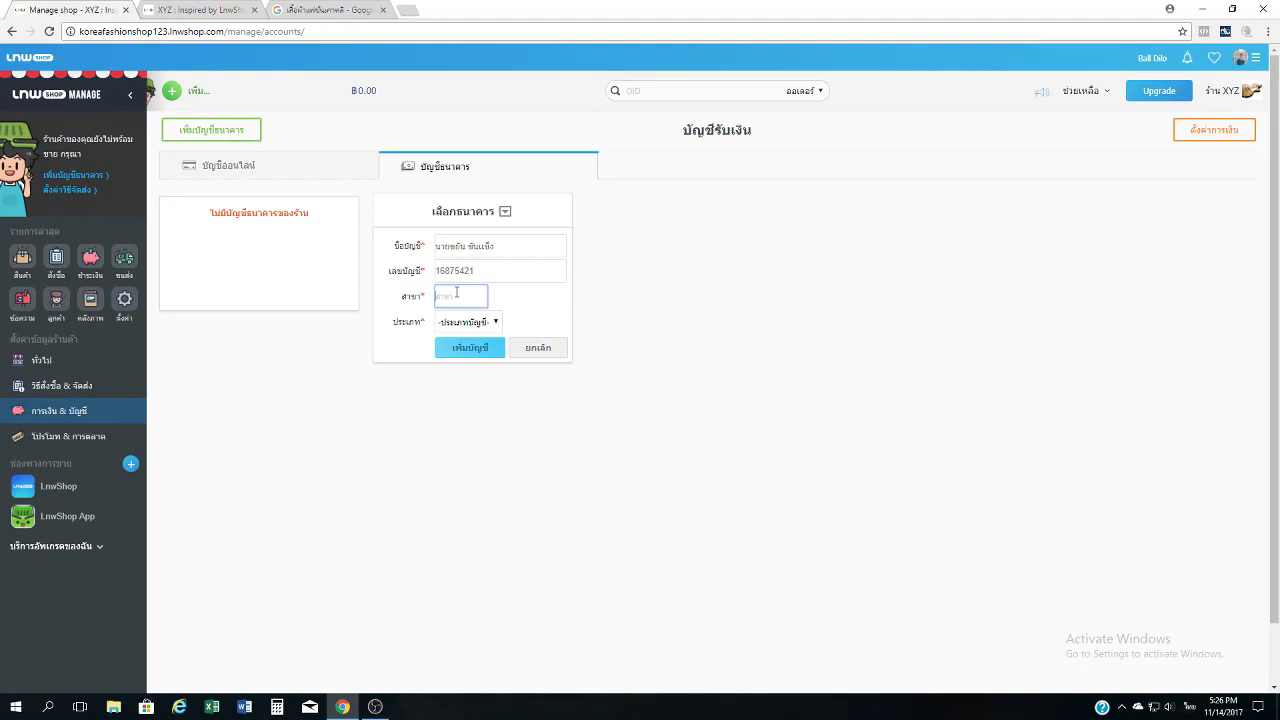
pyautogui.write('พระราม 3')
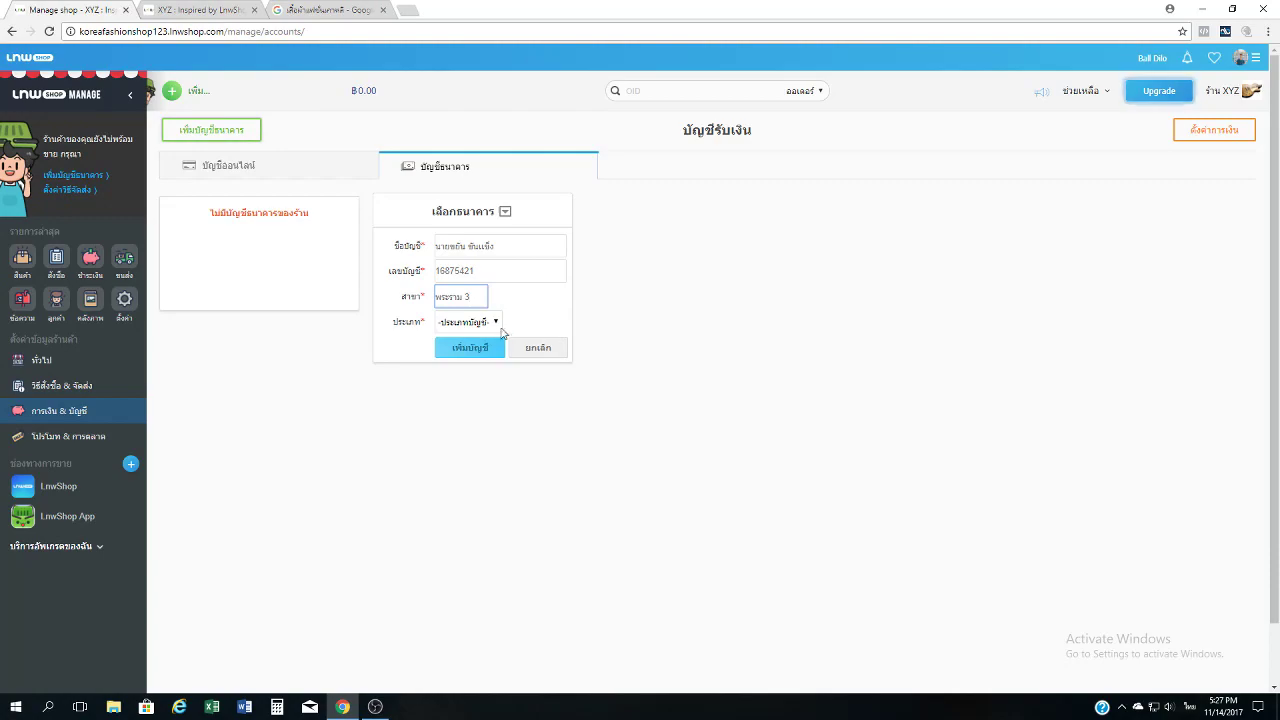
pyautogui.click(473, 326)
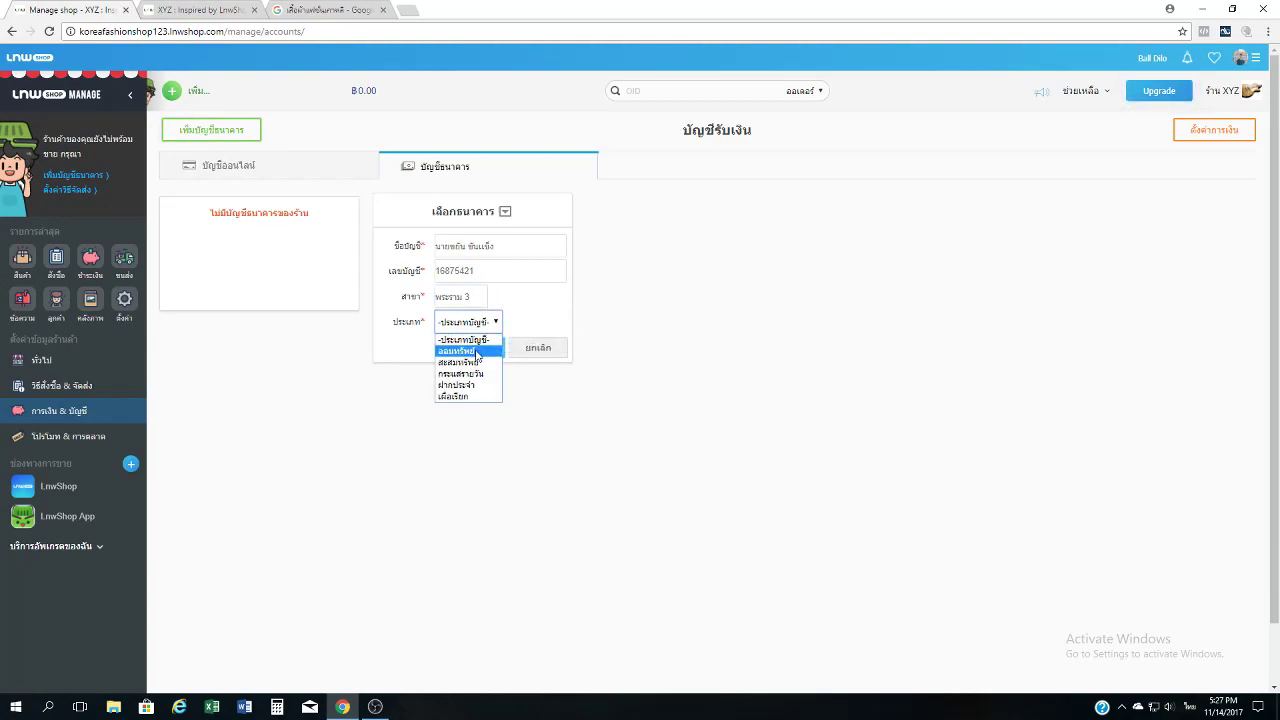
pyautogui.click(478, 352)
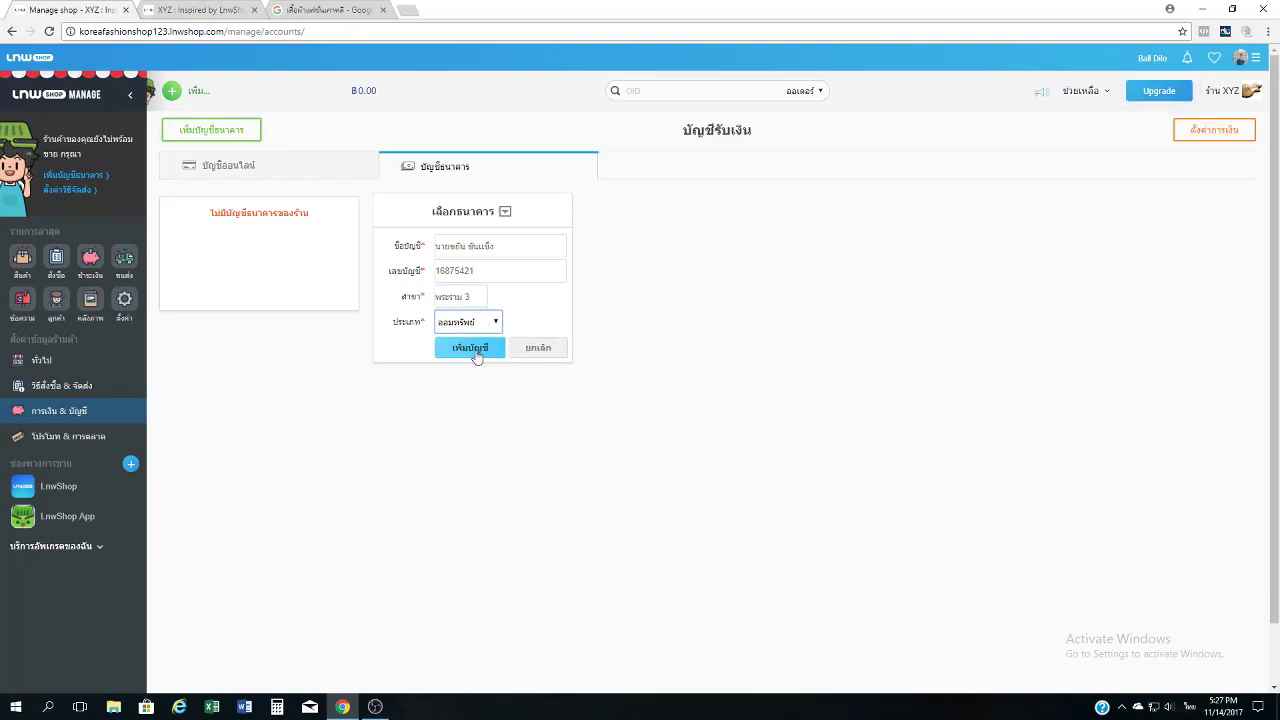
pyautogui.click(476, 355)
pyautogui.click(747, 98)
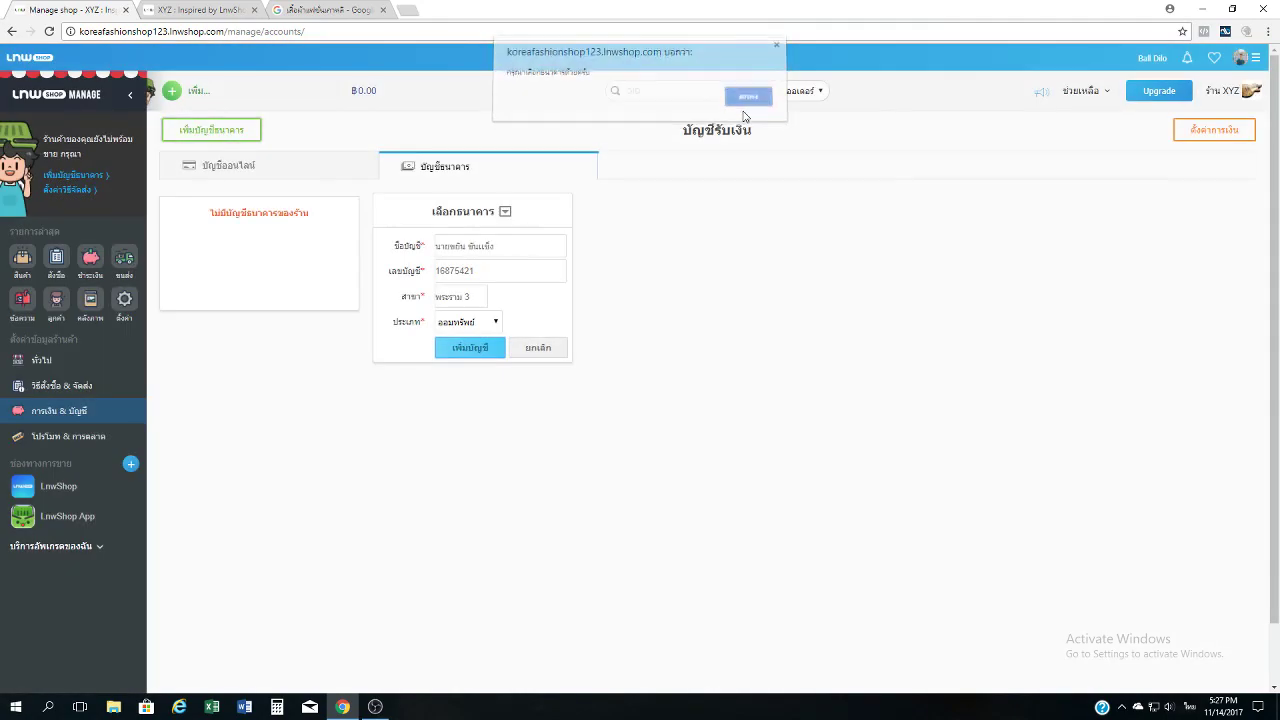
# Choose BAAC as the bank for the new account.
pyautogui.click(507, 216)
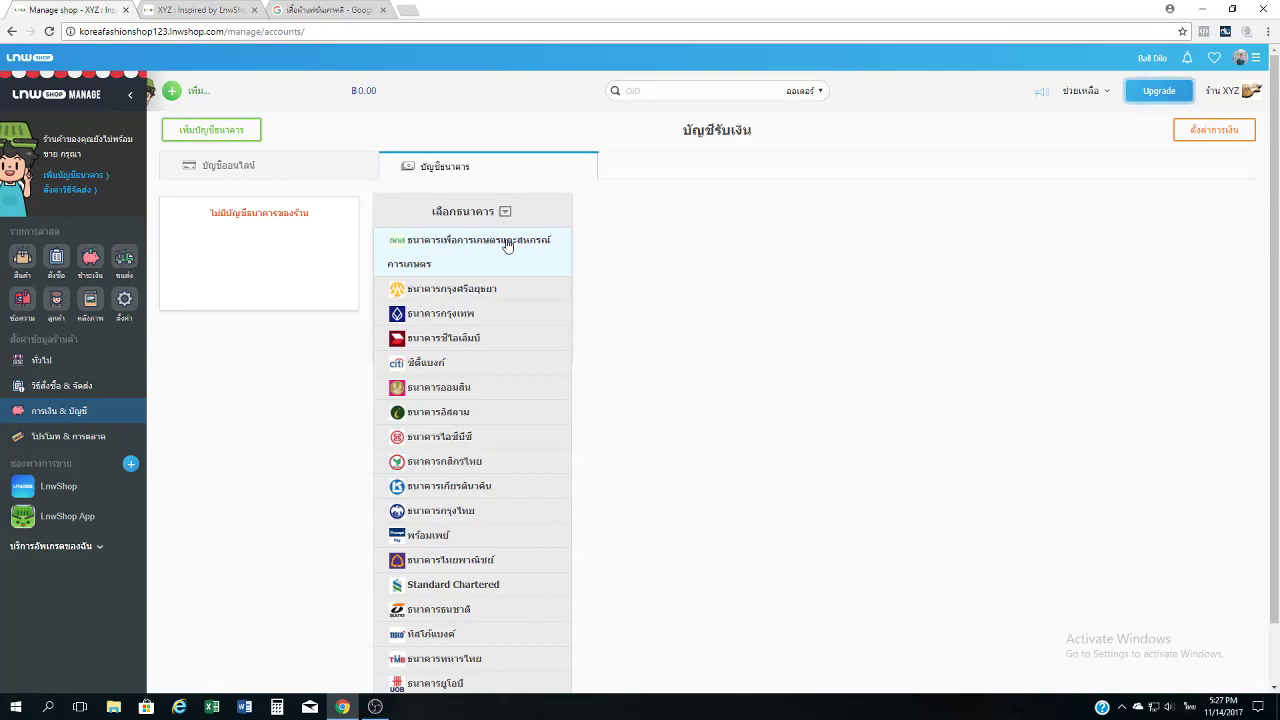
pyautogui.click(507, 246)
pyautogui.click(512, 211)
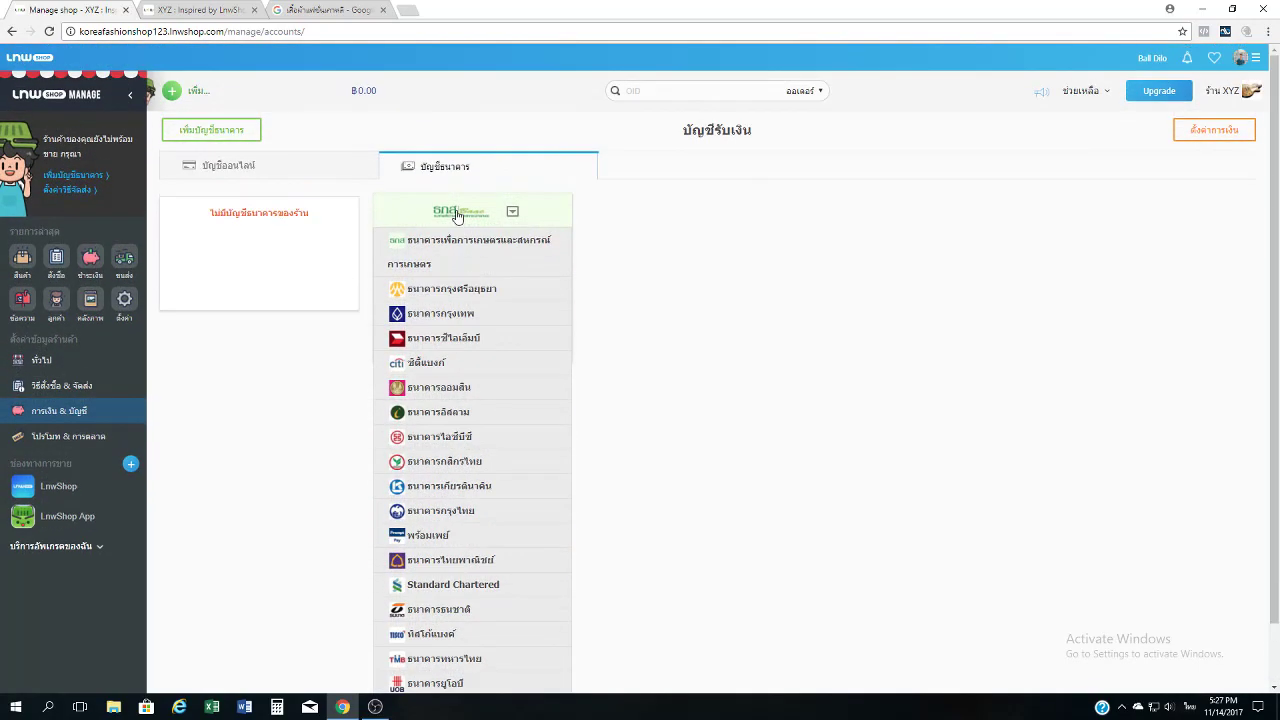
pyautogui.click(513, 213)
# Enter branch พระราม 3, choose the ออมทรัพย์ savings type, and save the account.
pyautogui.click(469, 296)
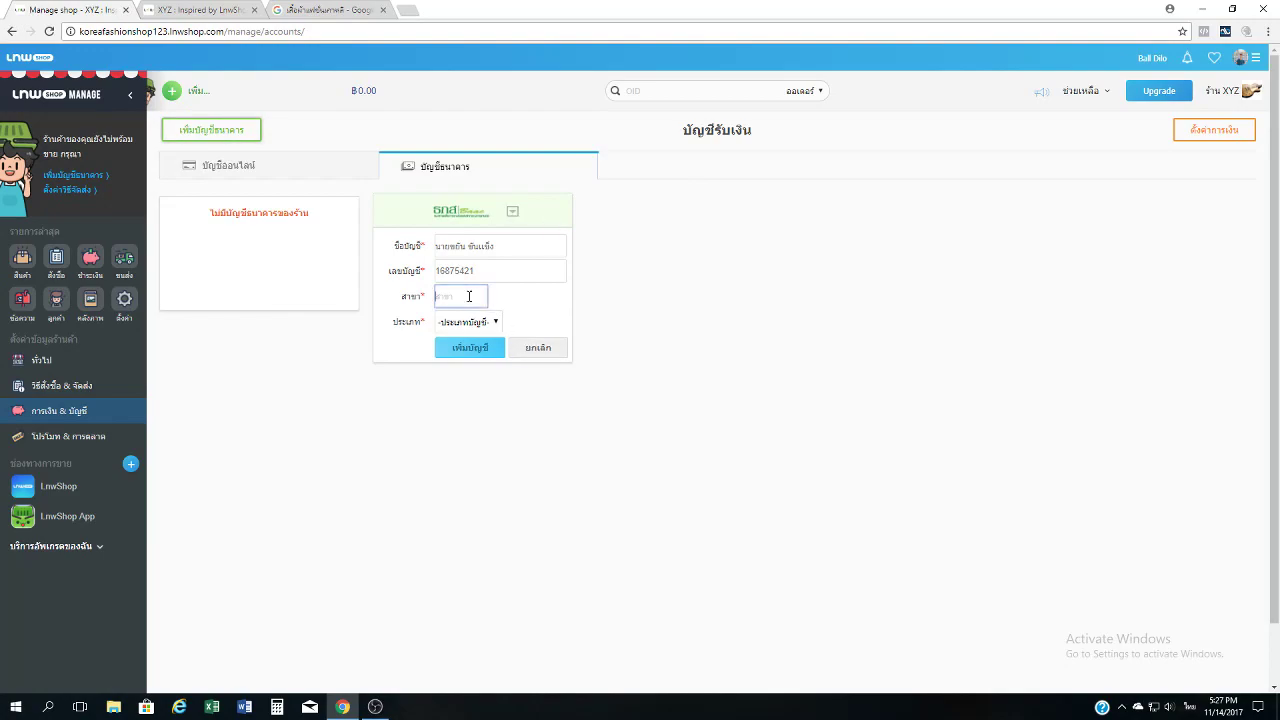
pyautogui.write('พระราม 3')
pyautogui.click(484, 349)
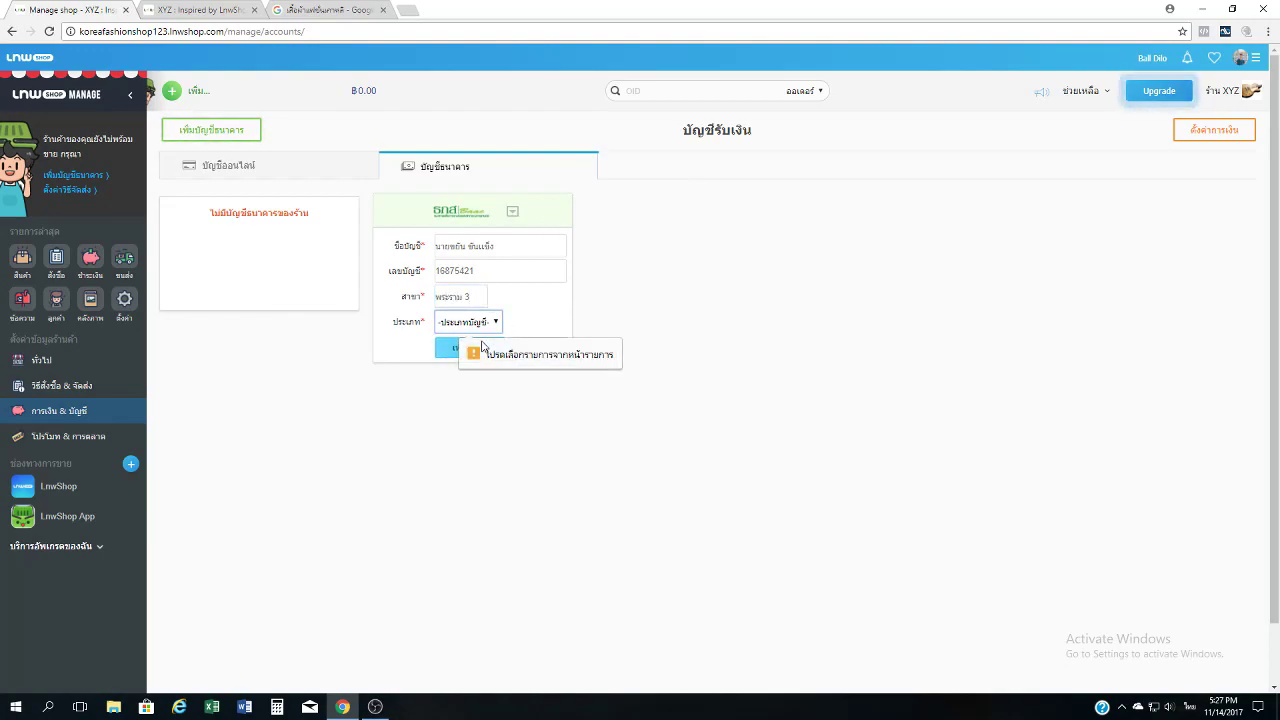
pyautogui.click(491, 322)
pyautogui.click(474, 359)
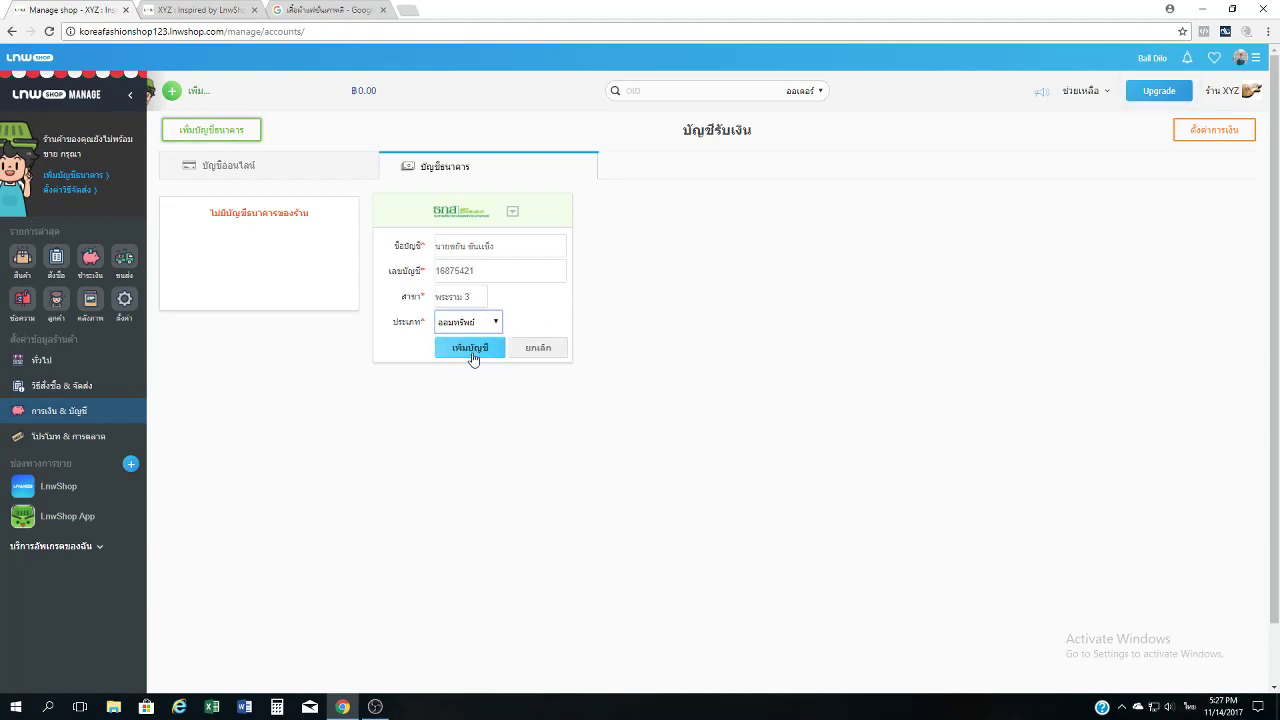
pyautogui.click(474, 359)
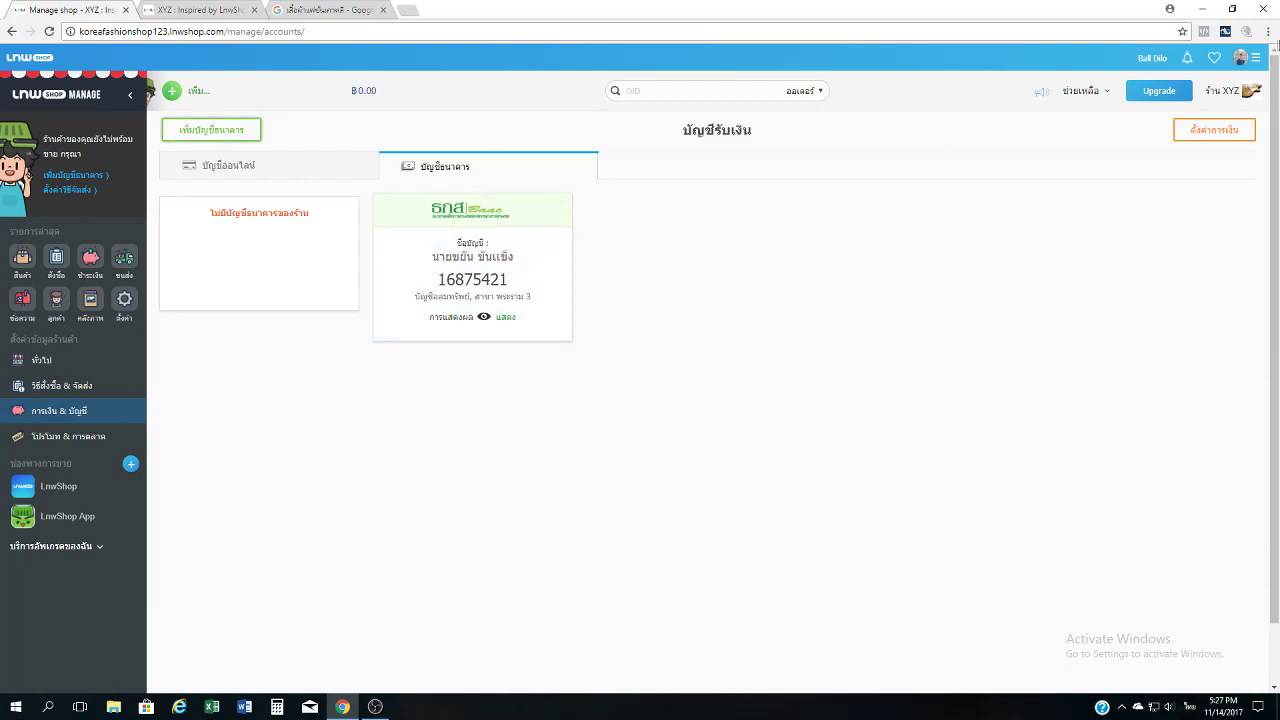
# Reload the storefront and open its วิธีการสั่งซื้อสินค้า how-to-order page.
pyautogui.rightClick(1248, 90)
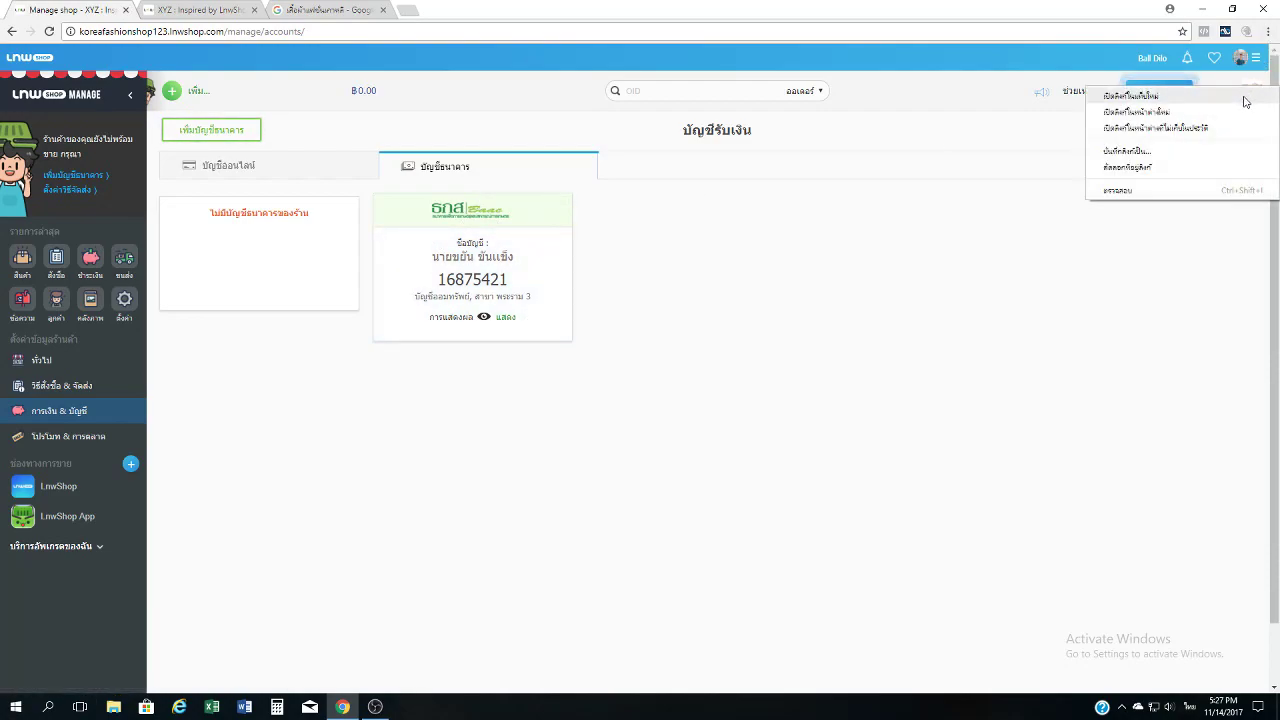
pyautogui.click(207, 7)
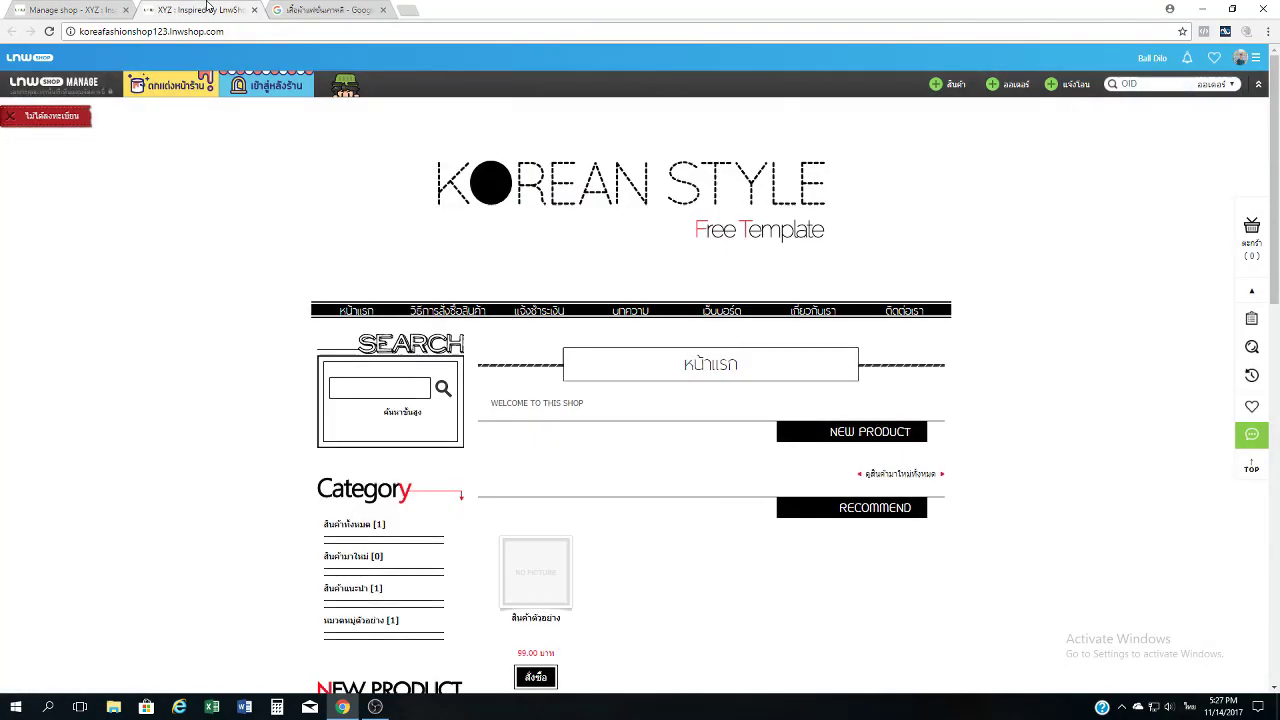
pyautogui.click(49, 31)
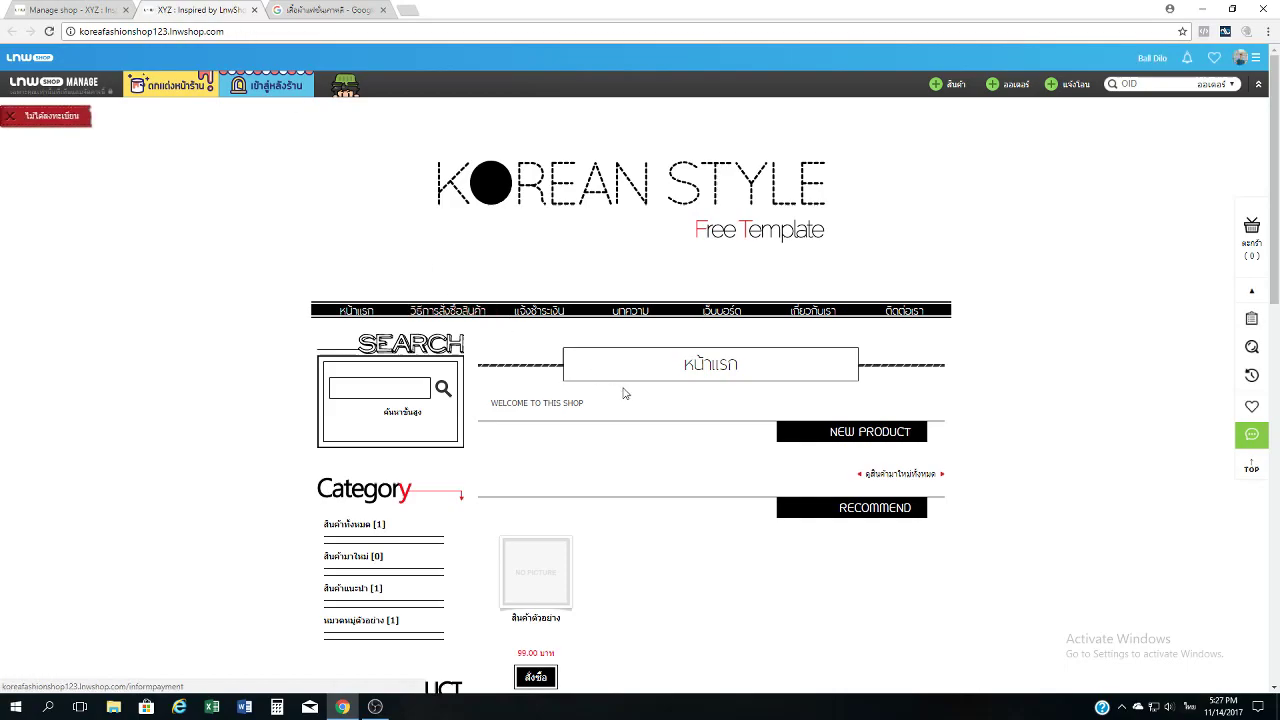
pyautogui.click(476, 312)
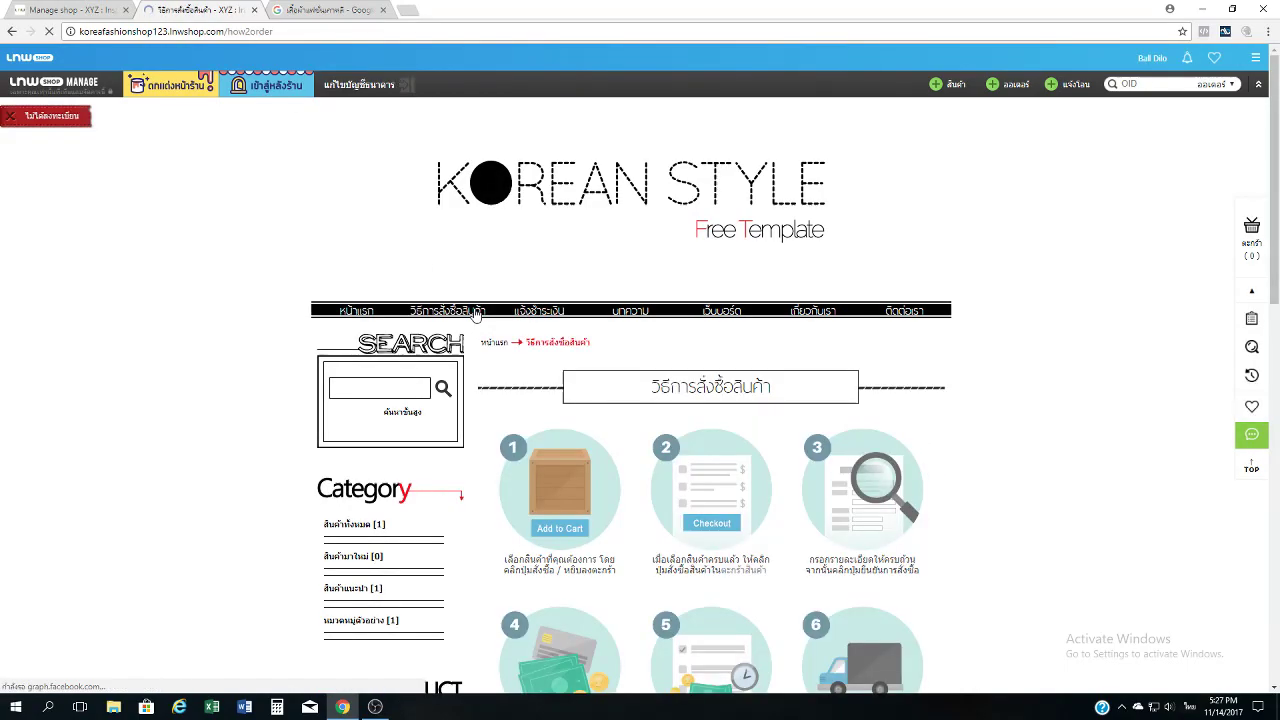
# Check the bank-transfer section listing the BAAC savings account.
pyautogui.scroll(-7, 476, 312)
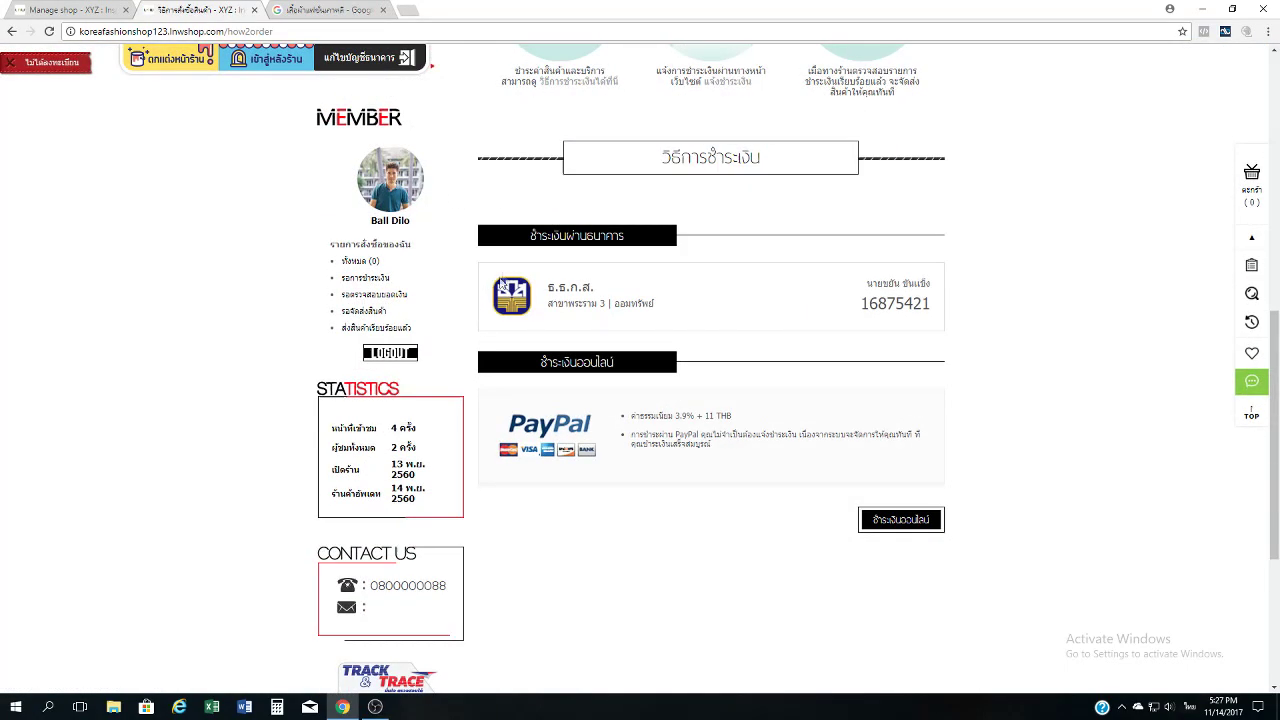
pyautogui.scroll(7, 594, 271)
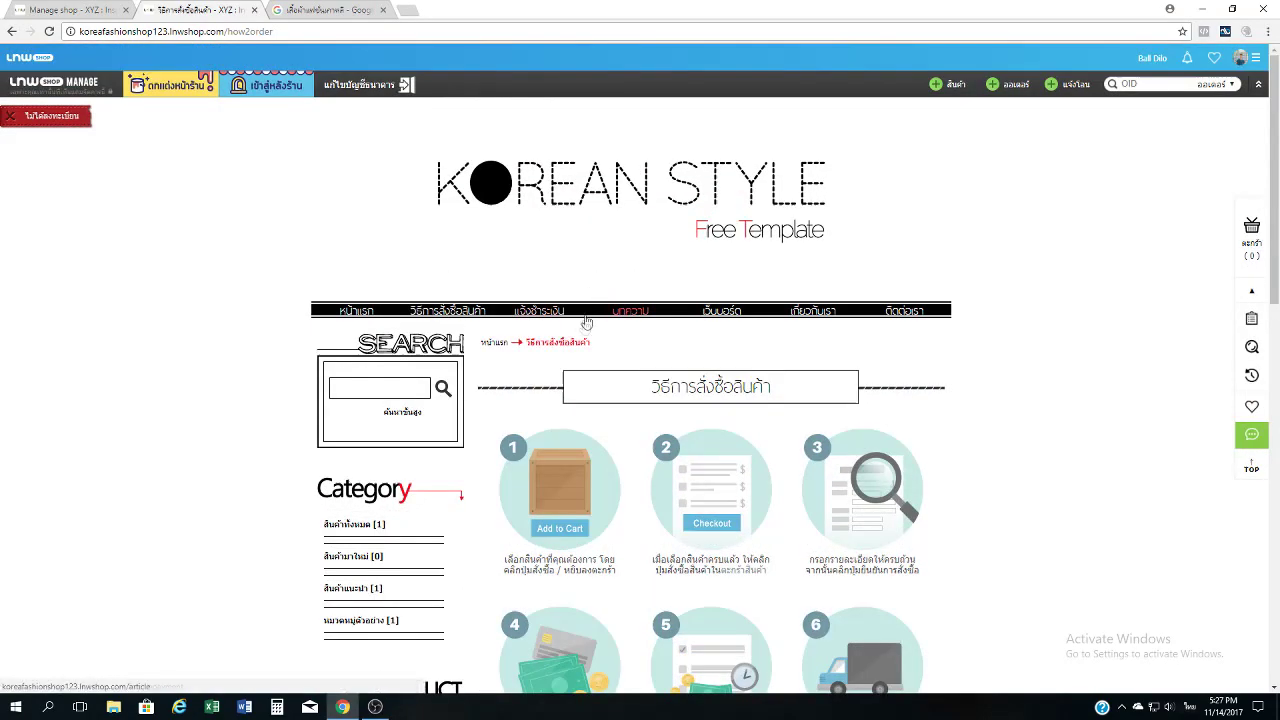
pyautogui.scroll(-7, 463, 325)
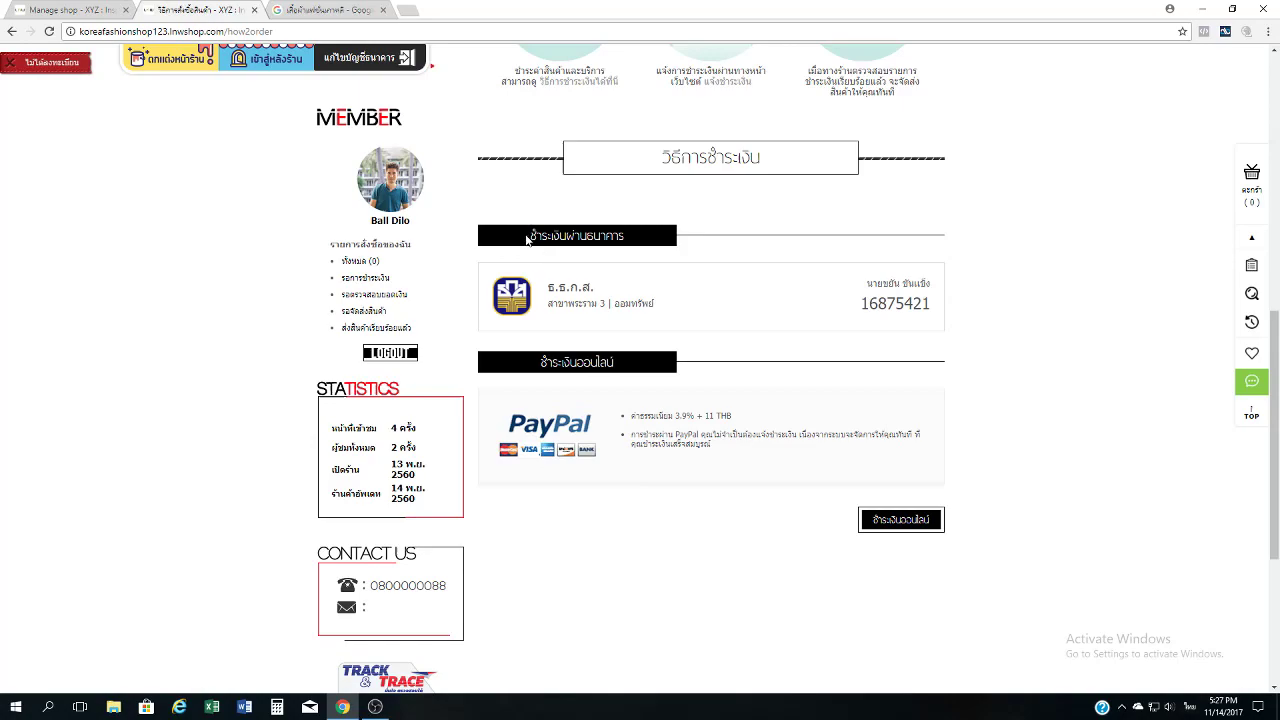
pyautogui.moveTo(527, 238); pyautogui.dragTo(593, 238)
pyautogui.click(650, 241)
pyautogui.scroll(1, 702, 270)
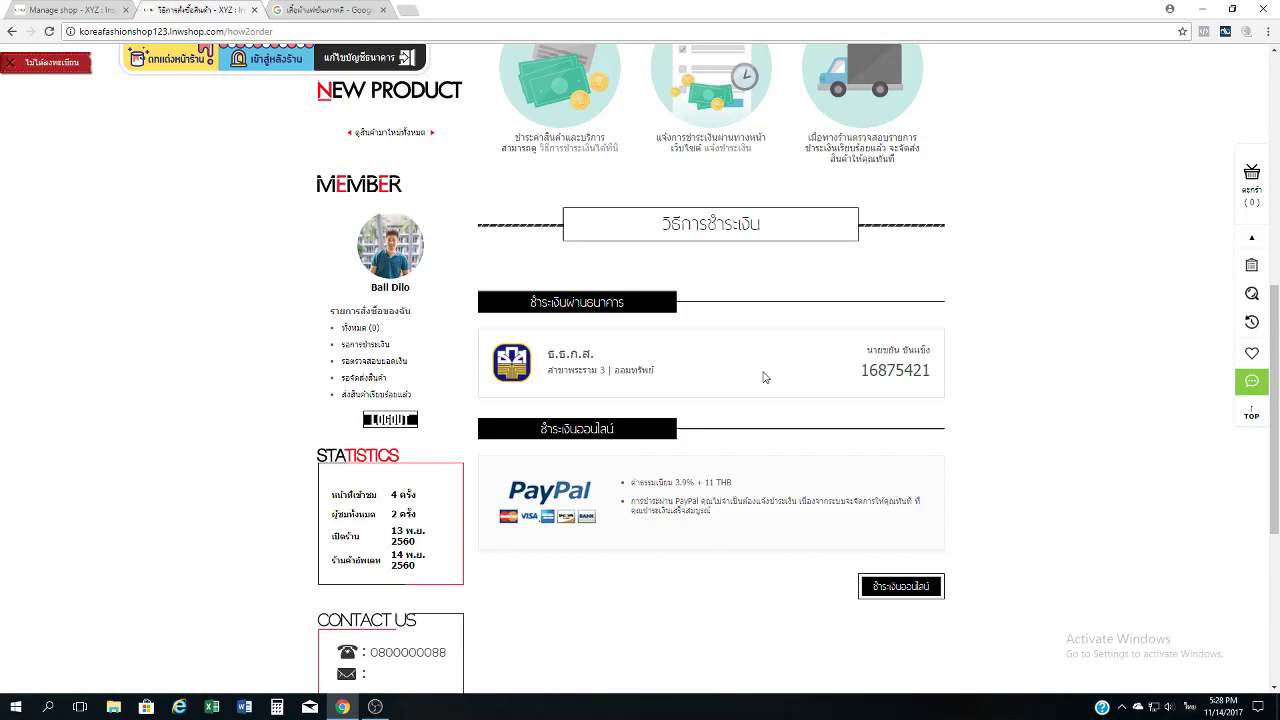
# Check the PayPal online-payment option and its 3.9% + 11 THB fee lines.
pyautogui.hotkey('ctrl', 'a')
pyautogui.click(972, 360)
pyautogui.hotkey('ctrl', 'a')
pyautogui.click(1040, 373)
pyautogui.moveTo(683, 577); pyautogui.dragTo(524, 474)
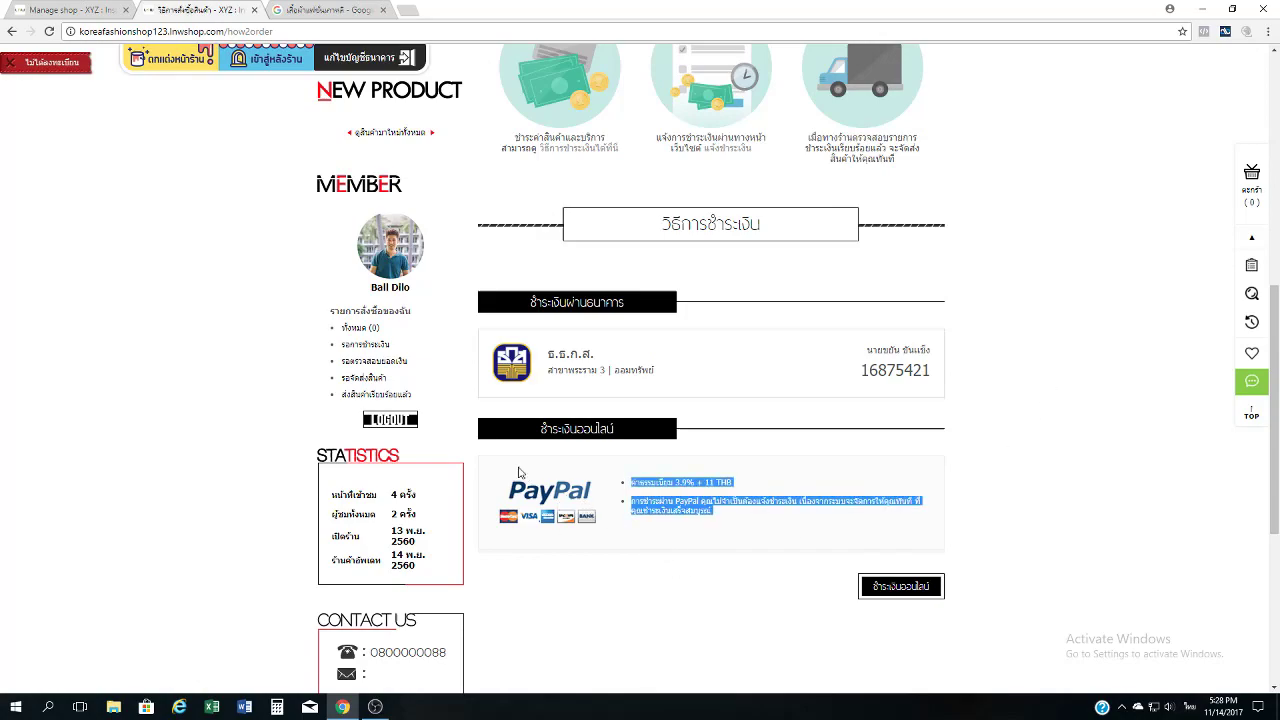
pyautogui.click(519, 472)
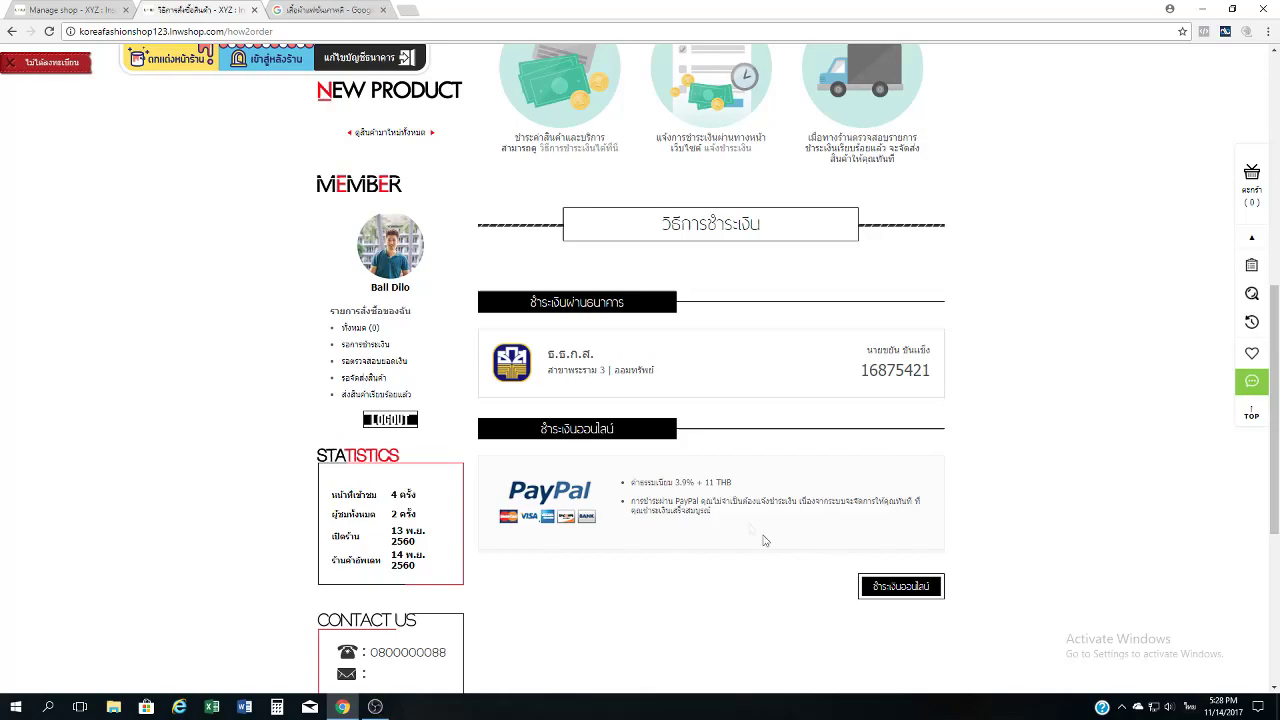
pyautogui.scroll(-1, 911, 623)
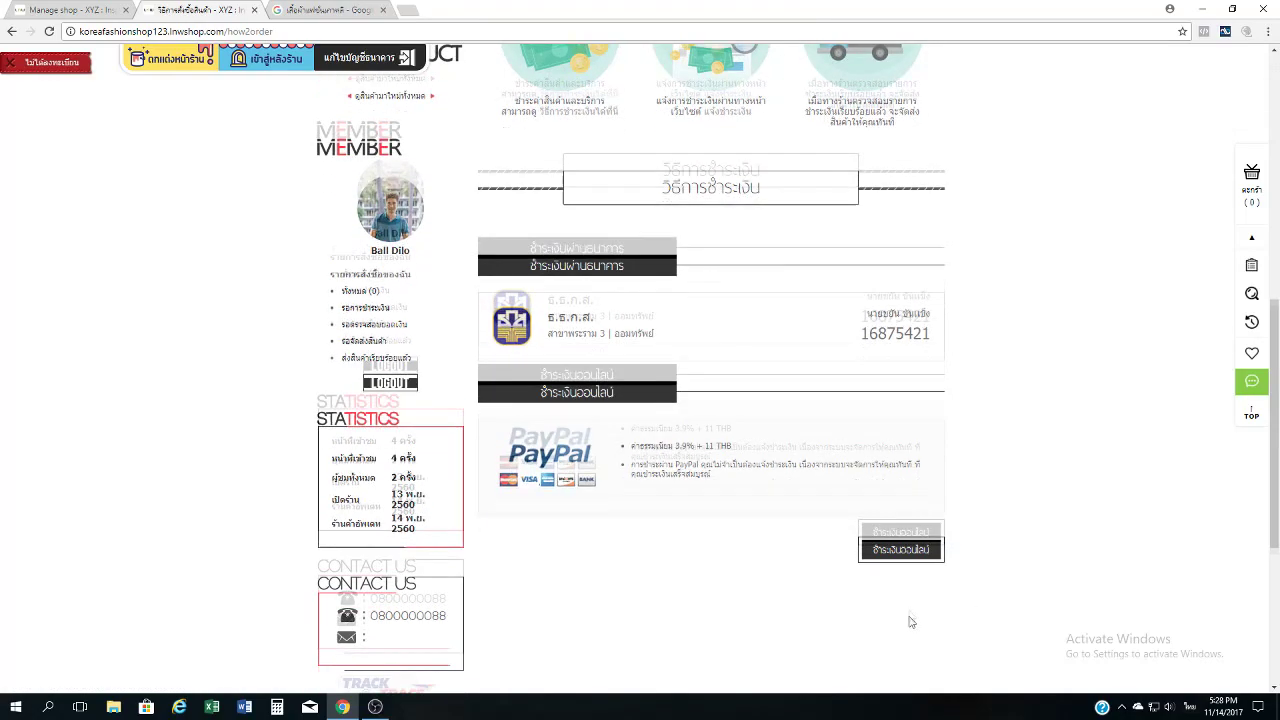
# Visit the ชำระเงินออนไลน์ page, confirm no unpaid orders, then return to how-to-order.
pyautogui.click(900, 527)
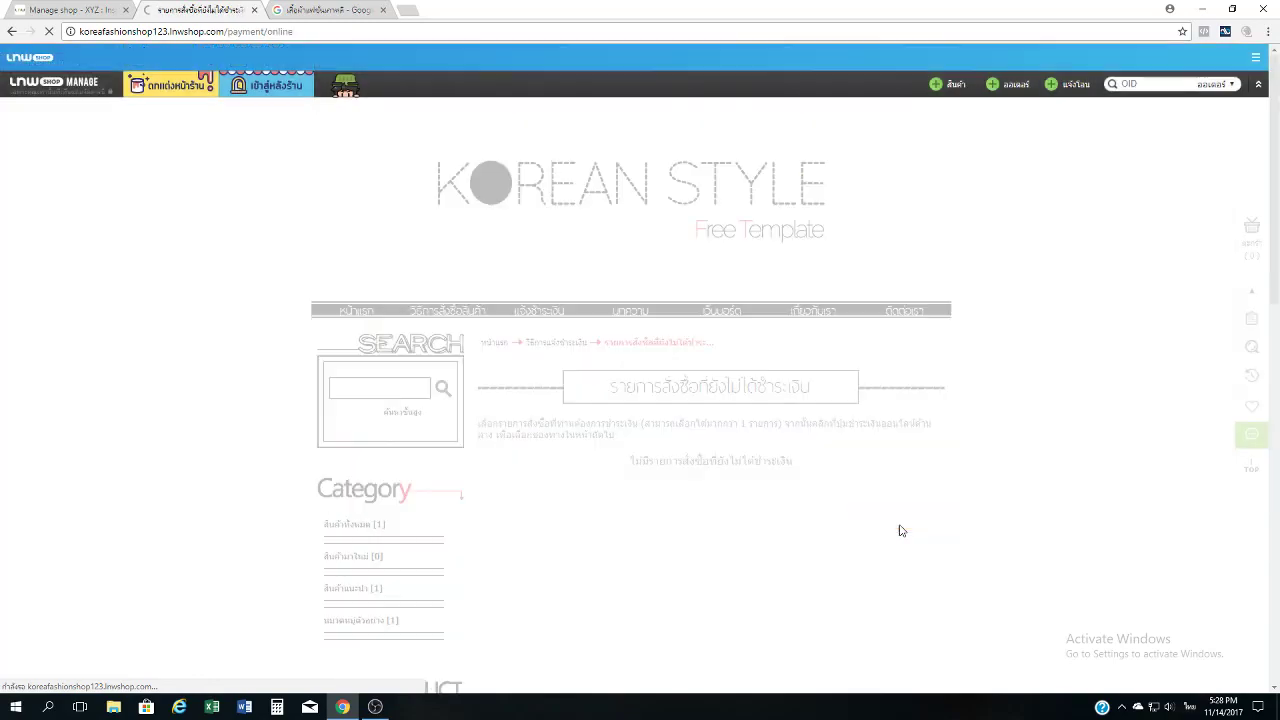
pyautogui.scroll(-2, 851, 327)
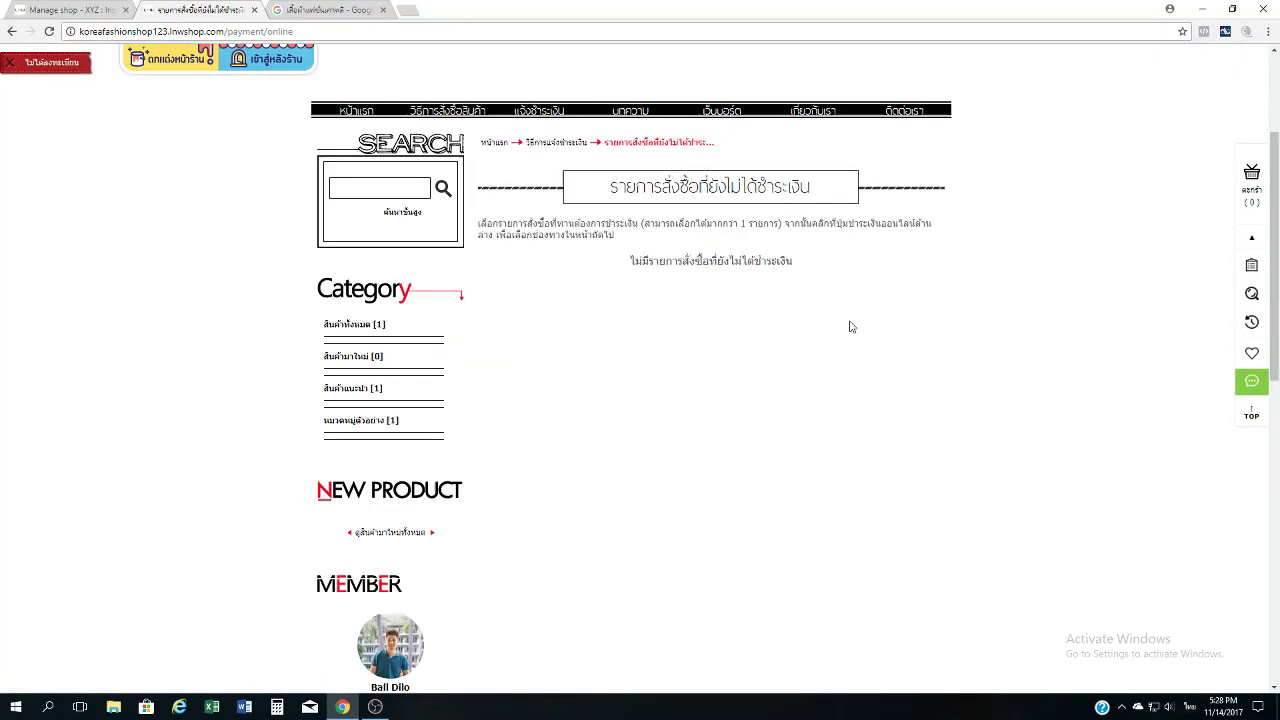
pyautogui.scroll(2, 830, 380)
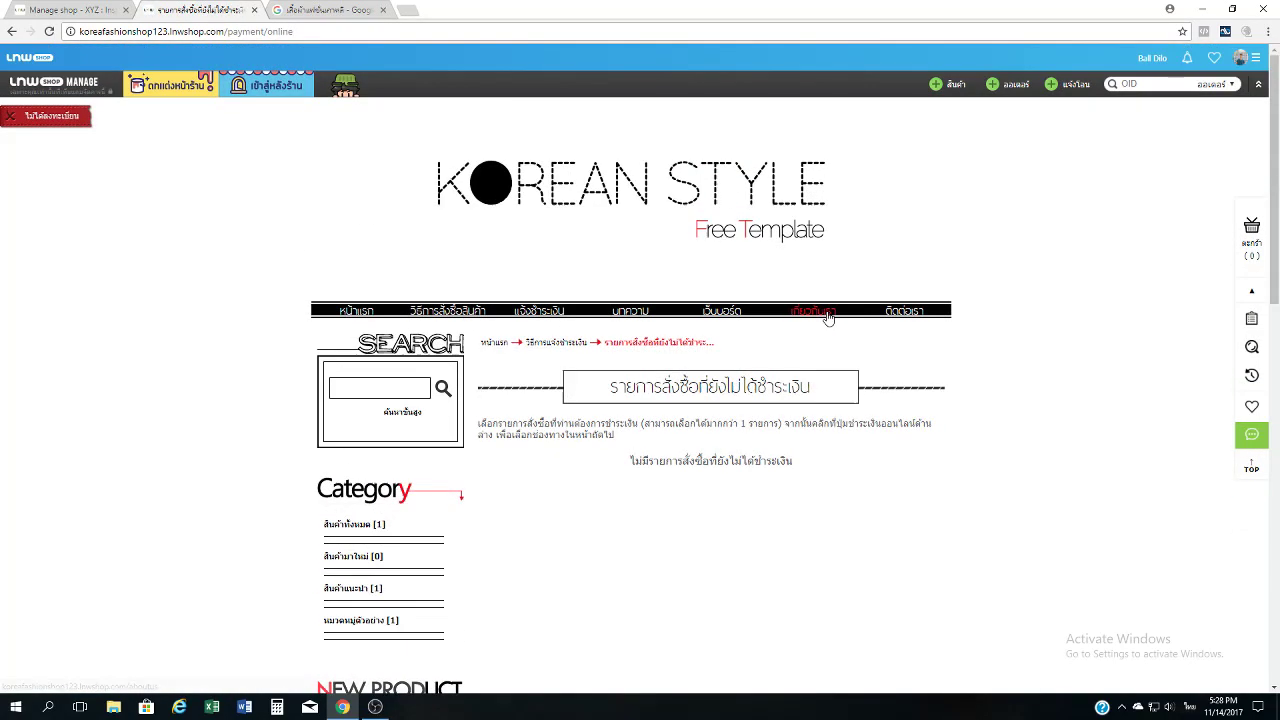
pyautogui.scroll(-2, 837, 437)
pyautogui.scroll(2, 837, 441)
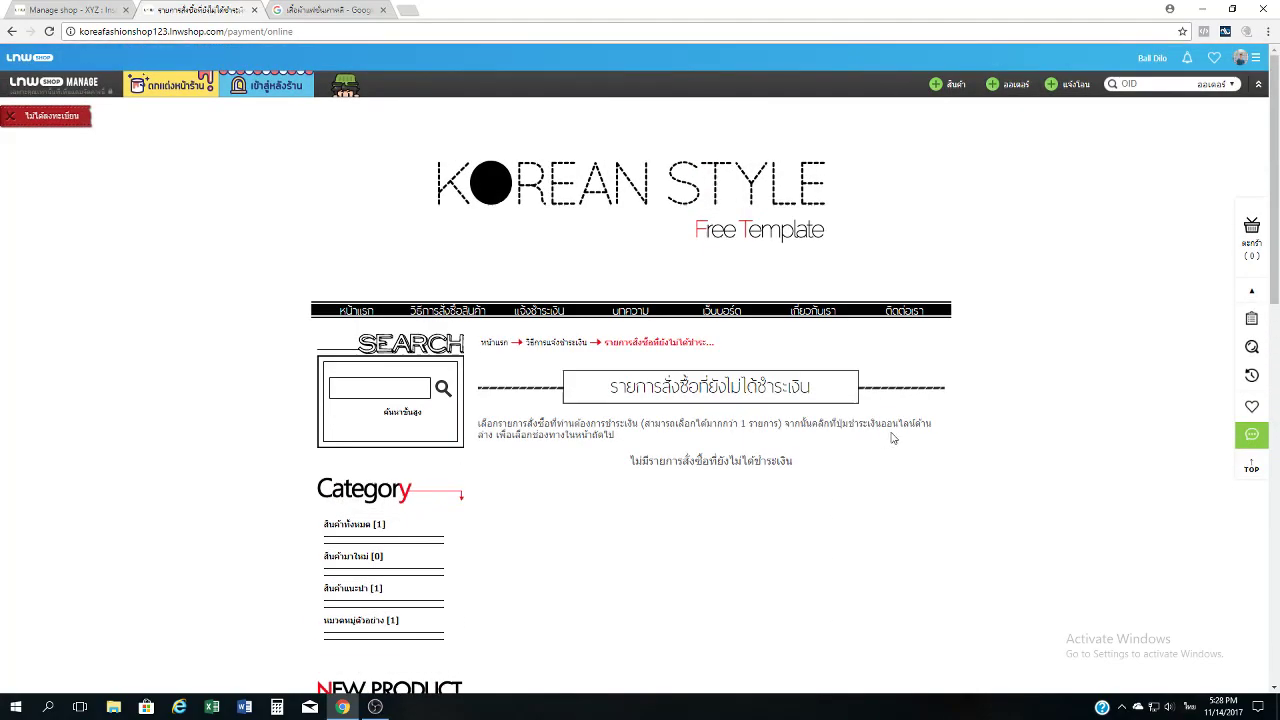
pyautogui.scroll(-2, 864, 492)
pyautogui.scroll(1, 863, 494)
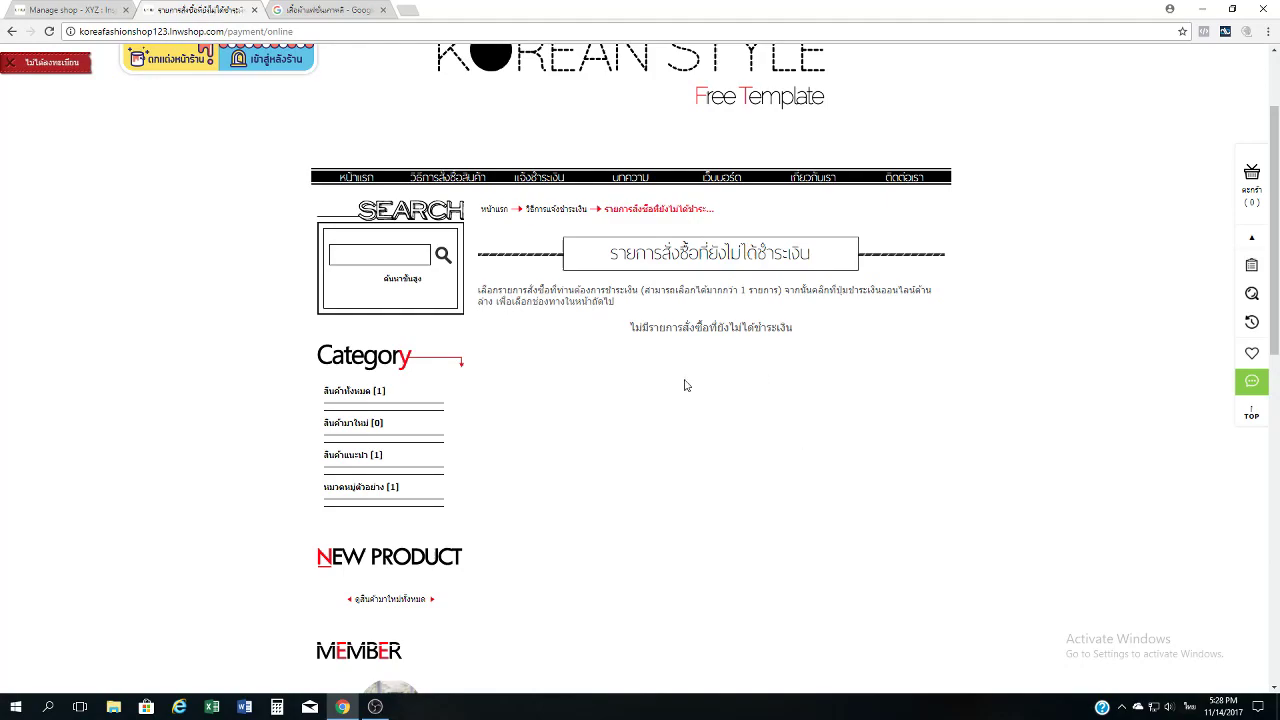
pyautogui.scroll(2, 685, 385)
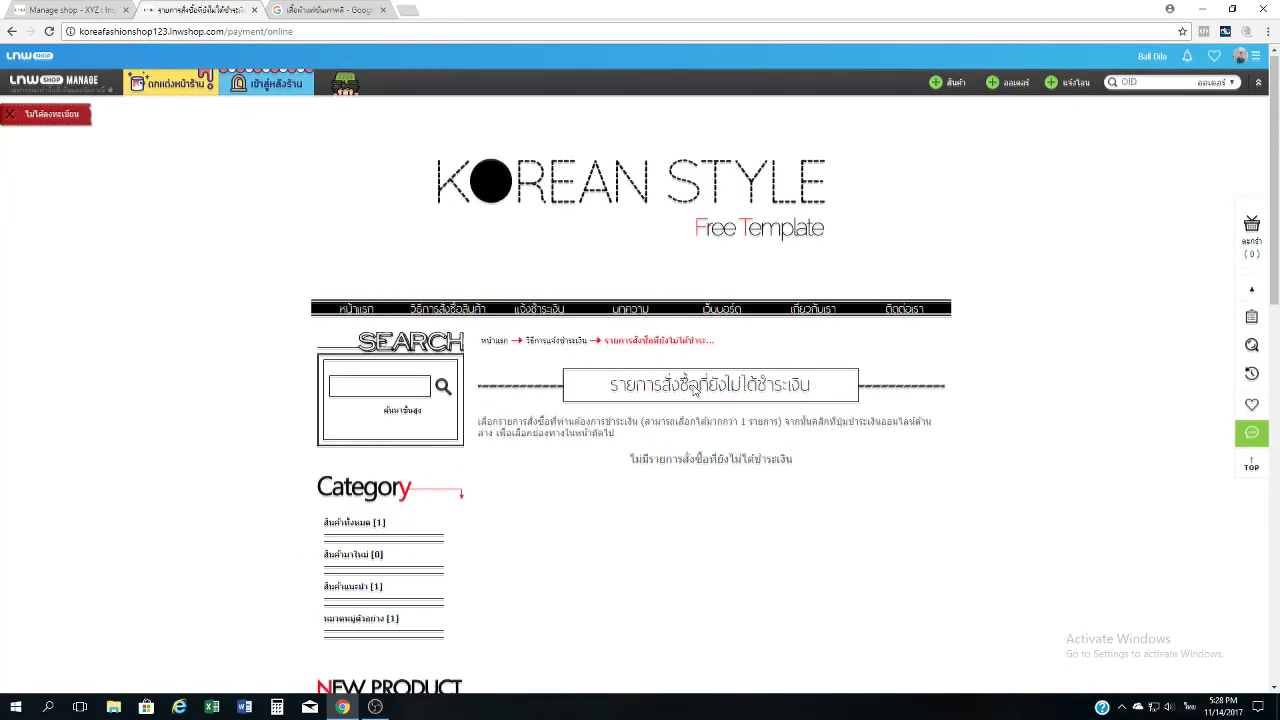
pyautogui.click(463, 314)
# Scroll the how-to-order page past the BAAC and PayPal payment options to the footer.
pyautogui.scroll(-3, 560, 422)
pyautogui.scroll(-3, 560, 422)
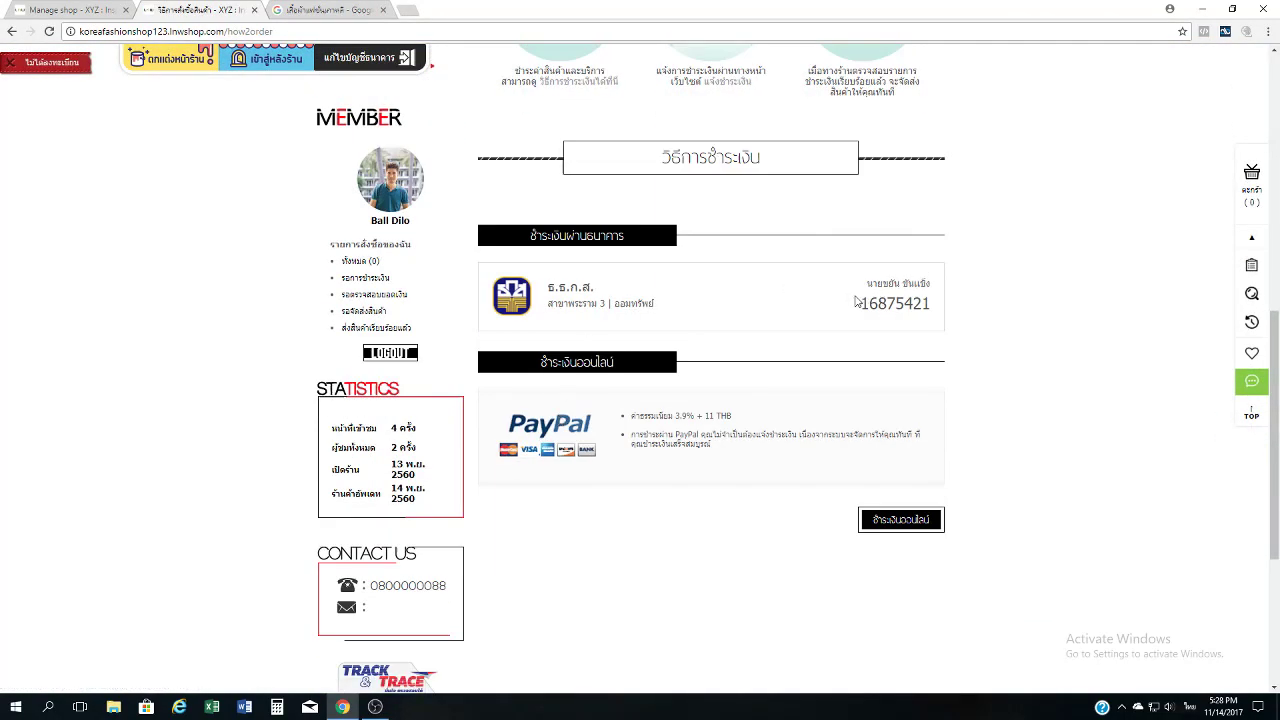
pyautogui.scroll(-2, 850, 285)
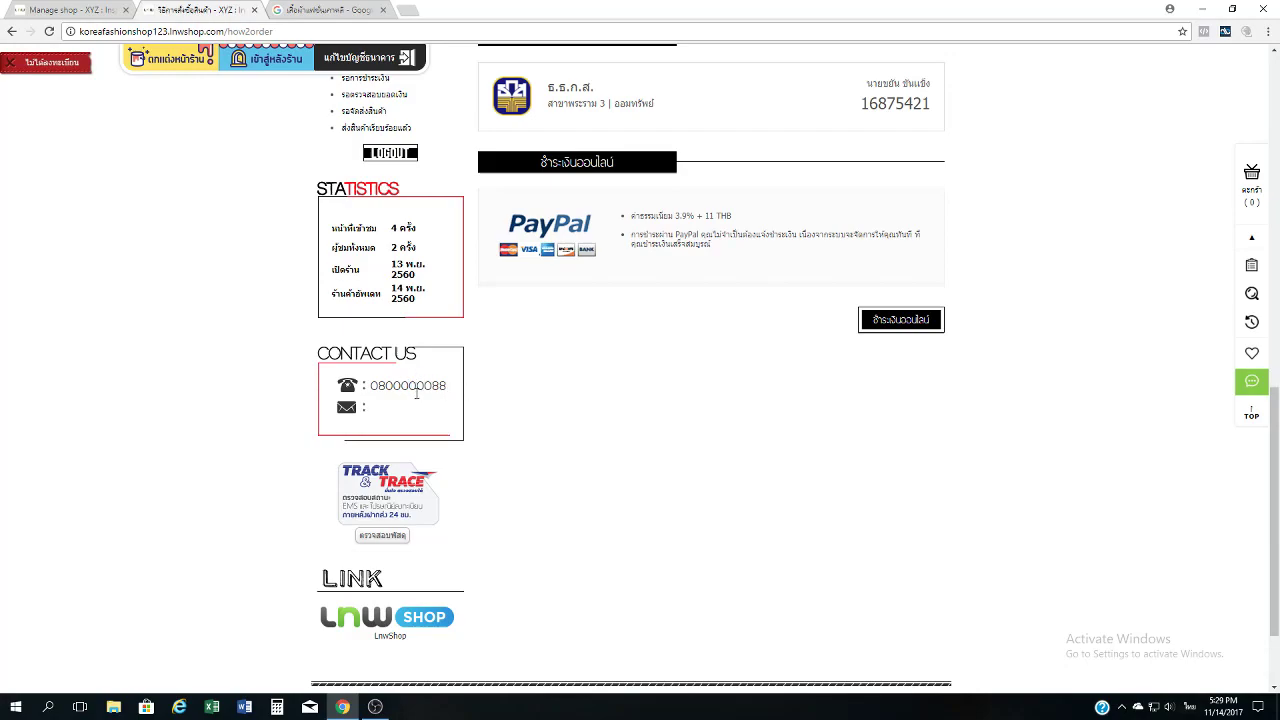
pyautogui.scroll(1, 417, 410)
pyautogui.scroll(1, 417, 410)
pyautogui.scroll(-3, 418, 318)
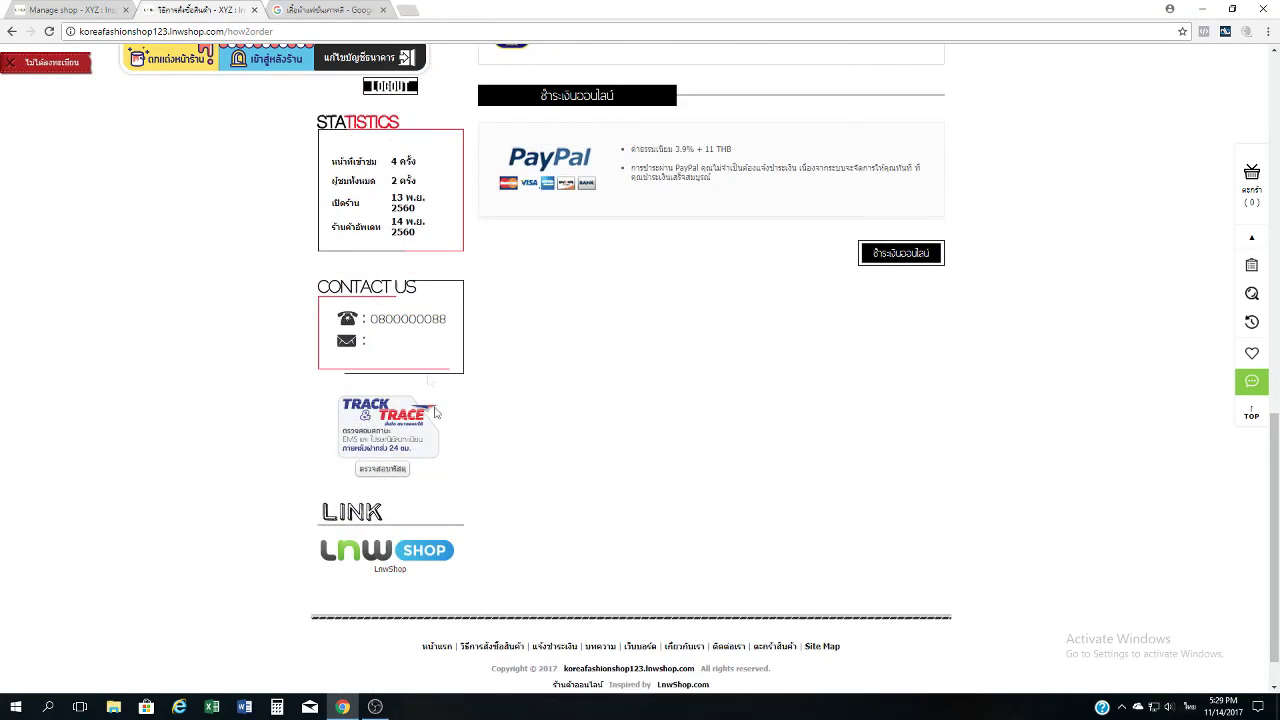